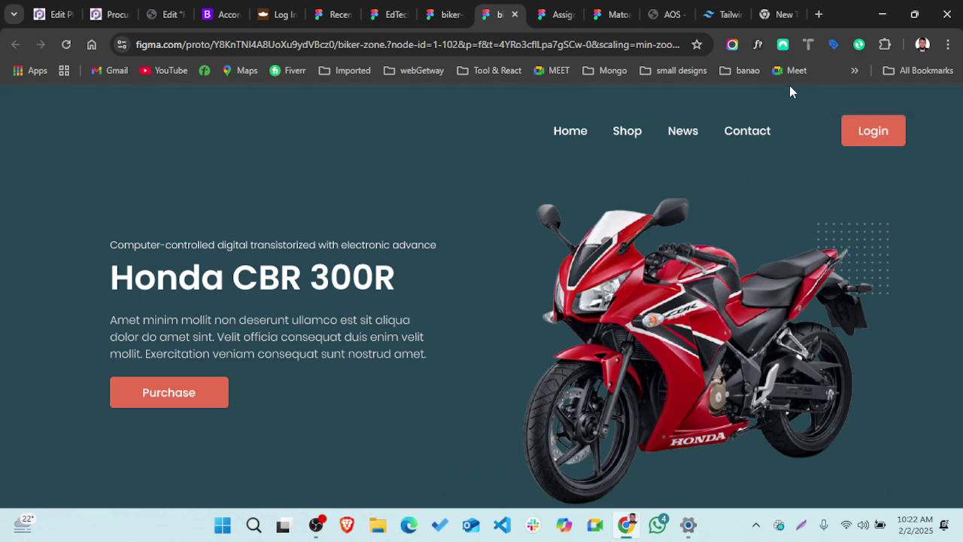
- Return to the biker-zone prototype's Honda CBR 300R hero page and start a Lightshot capture
click(606, 14)
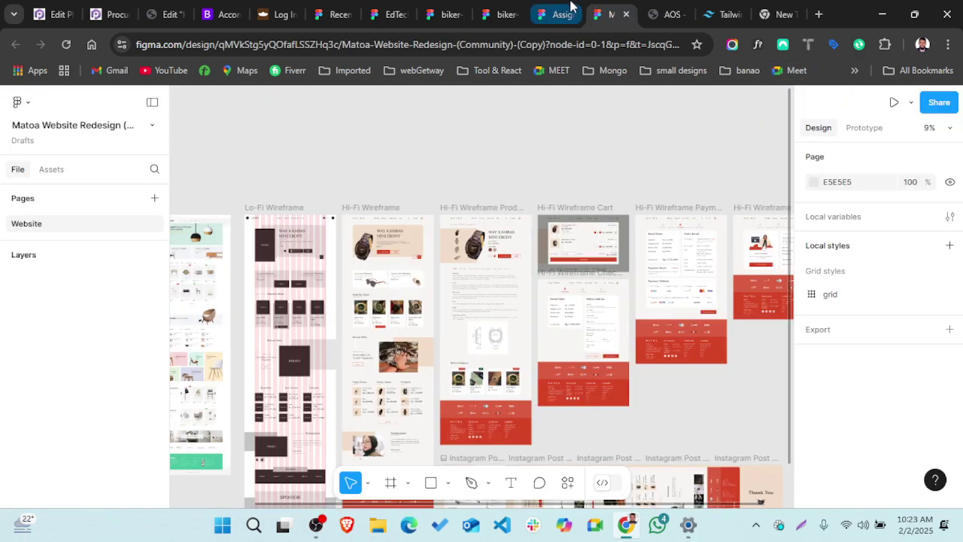
click(562, 14)
click(498, 13)
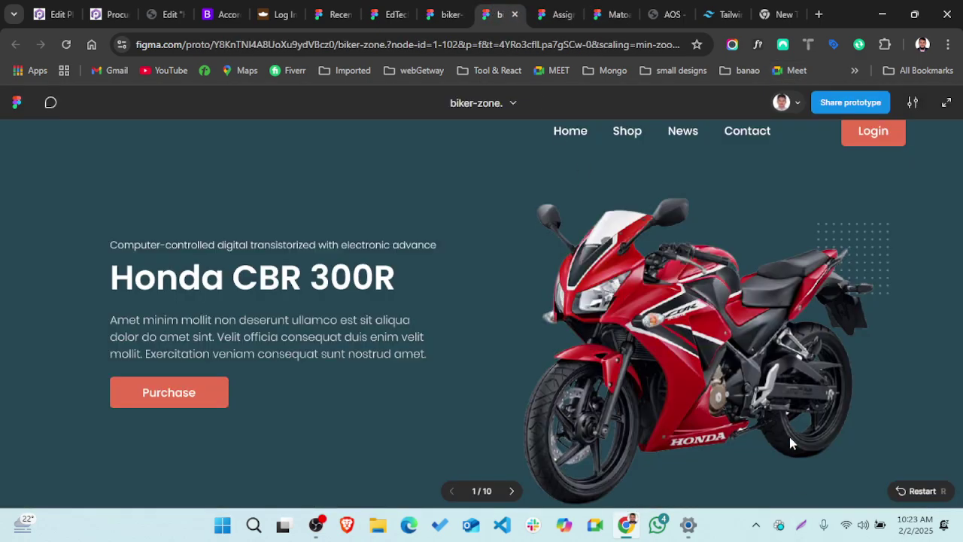
click(802, 529)
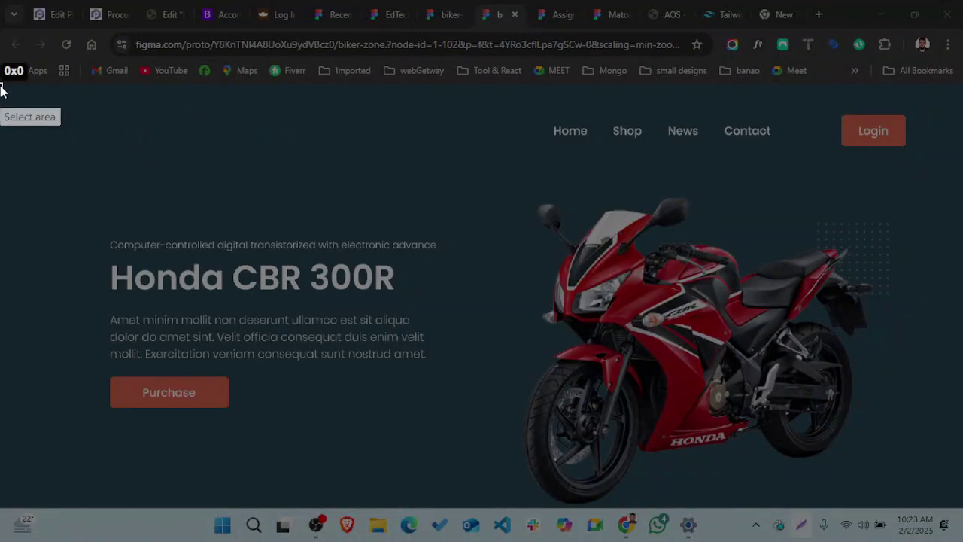
- Select a 1365x600 capture region covering the page below the bookmarks bar
mouse_move(1, 86)
mouse_down()
mouse_move(962, 415)
mouse_move(961, 526)
mouse_move(961, 509)
mouse_up()
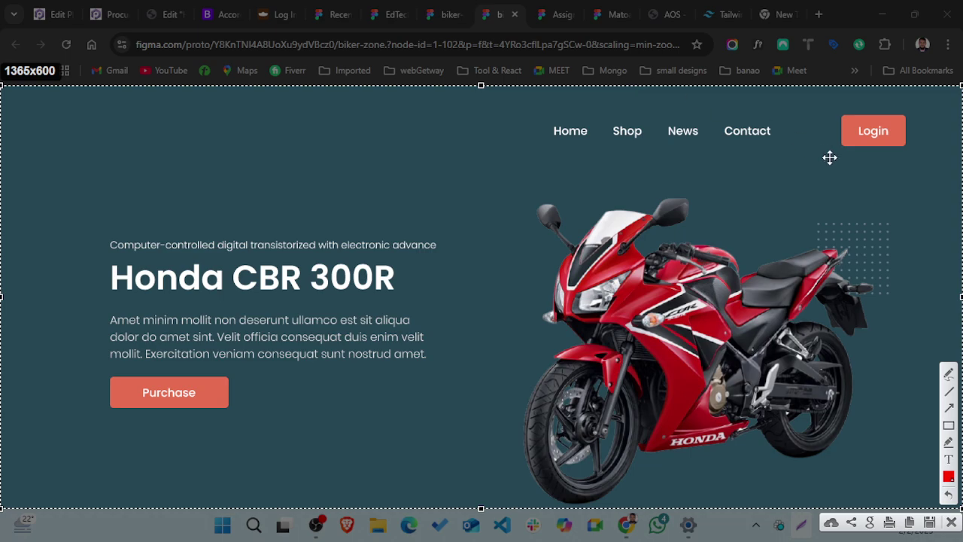
- Draw a red rectangle fitted around the full Home–Login header strip, undoing misfit attempts
click(949, 427)
mouse_move(4, 88)
mouse_down()
mouse_move(22, 108)
mouse_move(718, 344)
mouse_move(875, 487)
mouse_move(961, 489)
mouse_move(962, 508)
mouse_up()
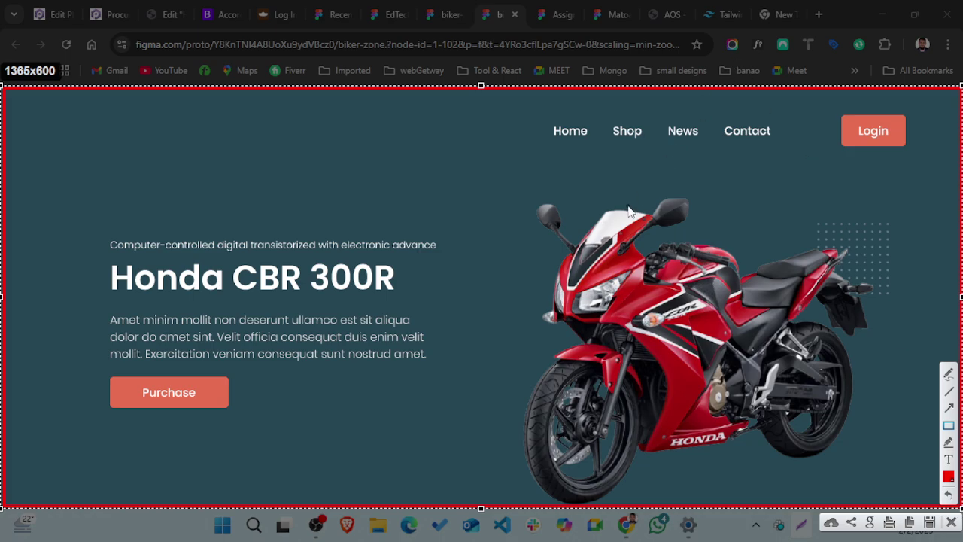
key(ctrl+z)
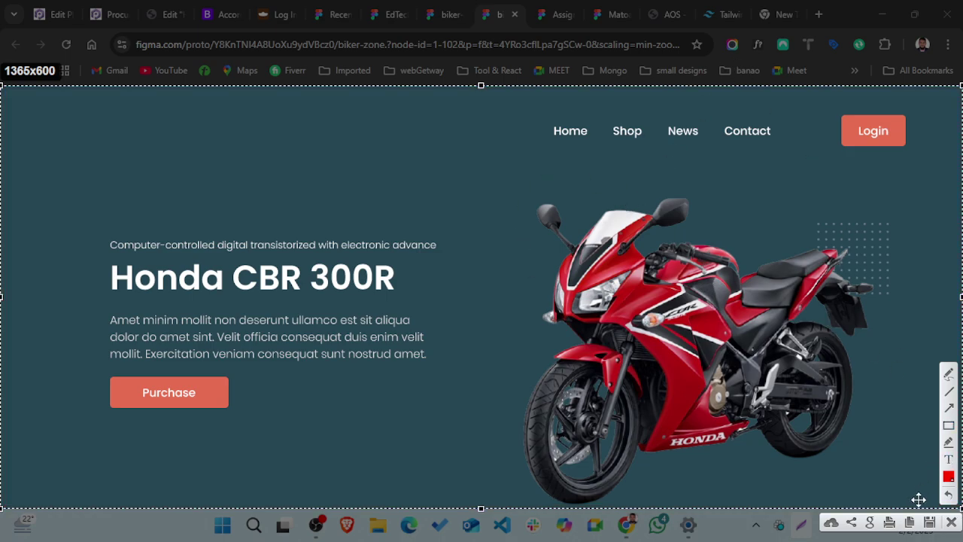
click(949, 426)
drag(3, 90, 862, 165)
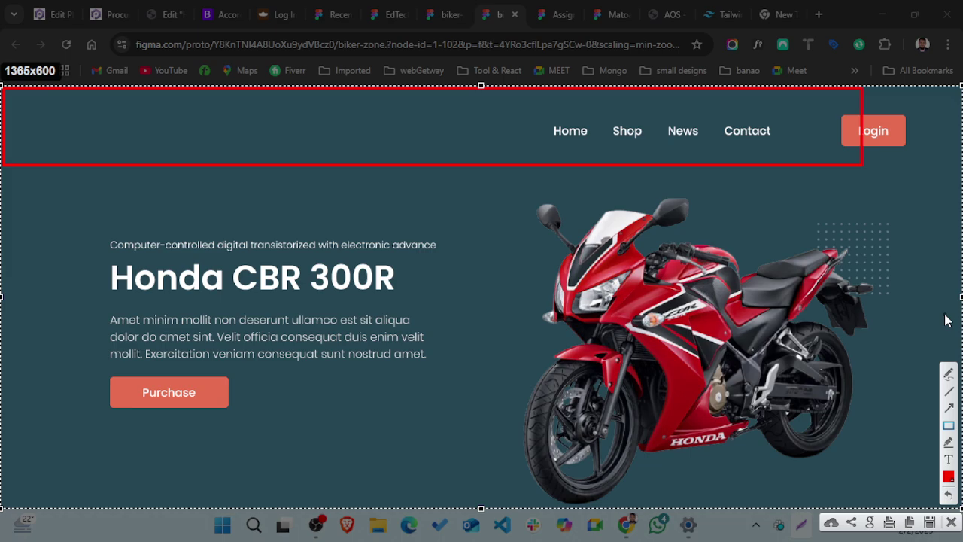
key(ctrl+z)
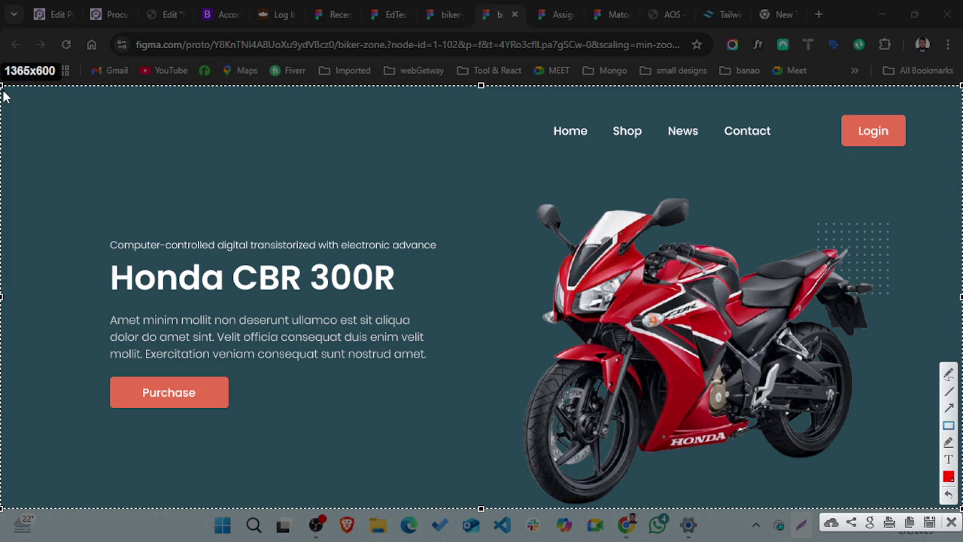
mouse_move(3, 91)
mouse_down()
mouse_move(337, 149)
mouse_move(882, 195)
mouse_move(962, 185)
mouse_move(962, 172)
mouse_up()
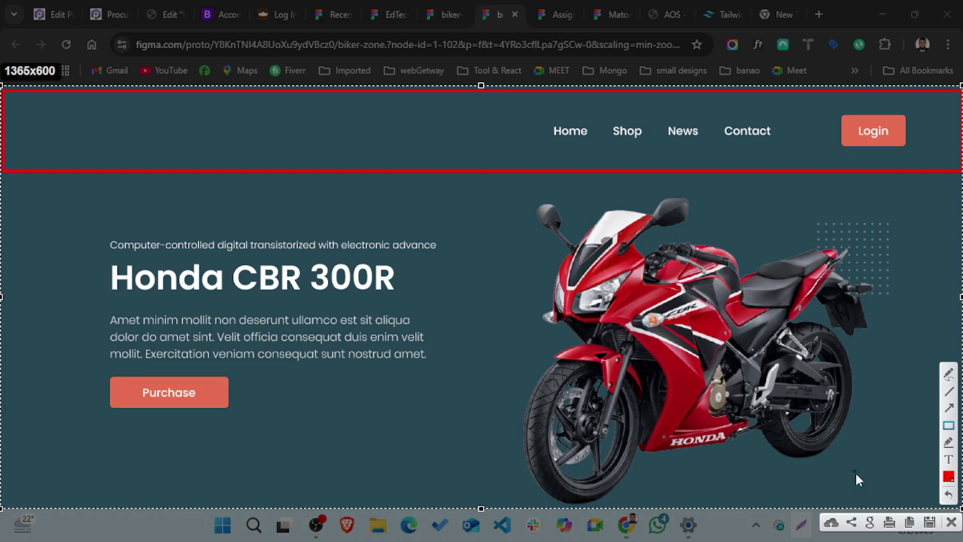
click(948, 426)
click(948, 426)
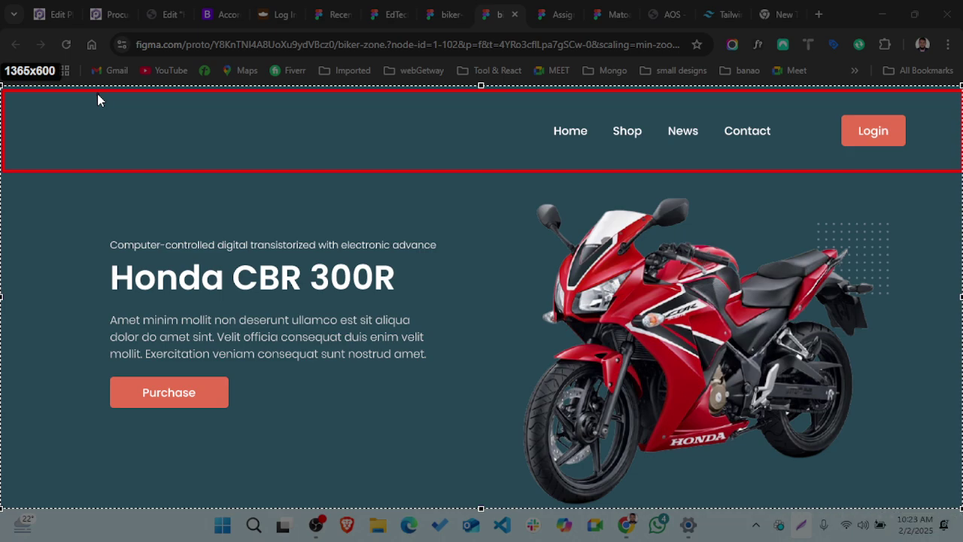
drag(337, 170, 336, 165)
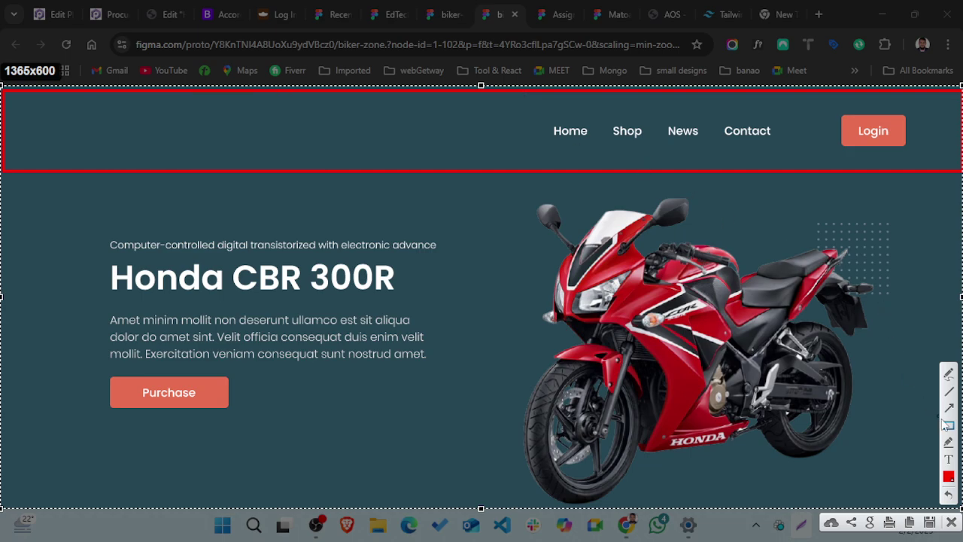
- Switch to yellow and box the empty logo area and the Home–Login link group
click(949, 477)
click(795, 294)
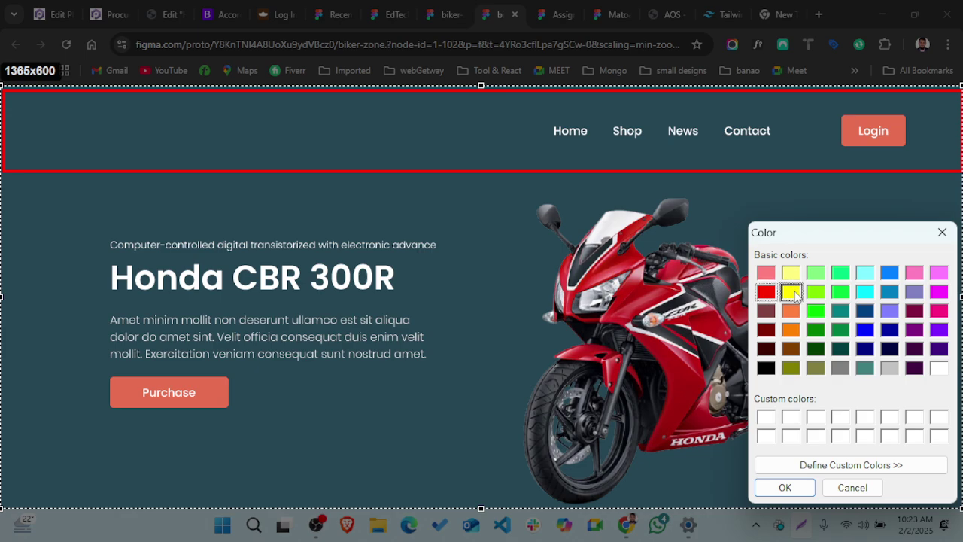
click(786, 487)
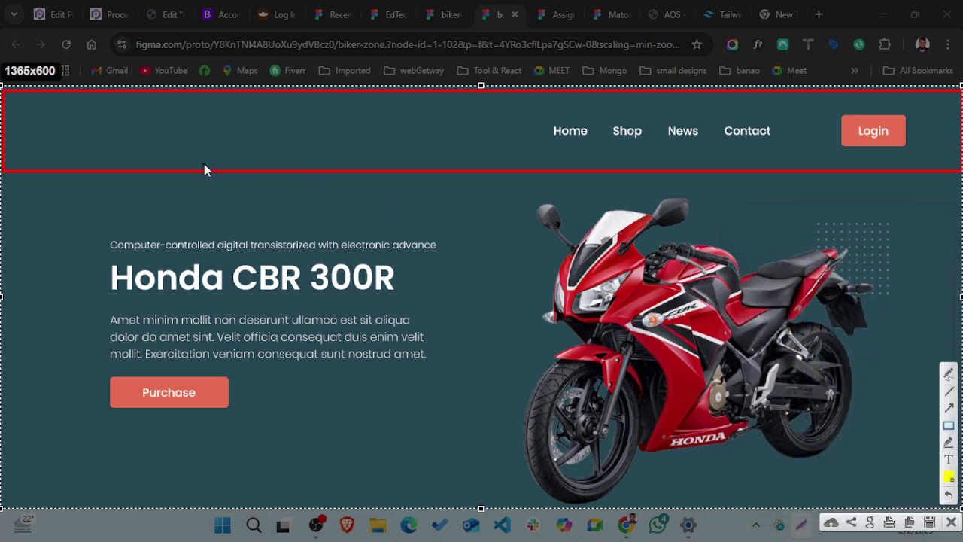
mouse_move(103, 95)
mouse_down()
mouse_move(385, 134)
mouse_move(516, 157)
mouse_move(526, 170)
mouse_up()
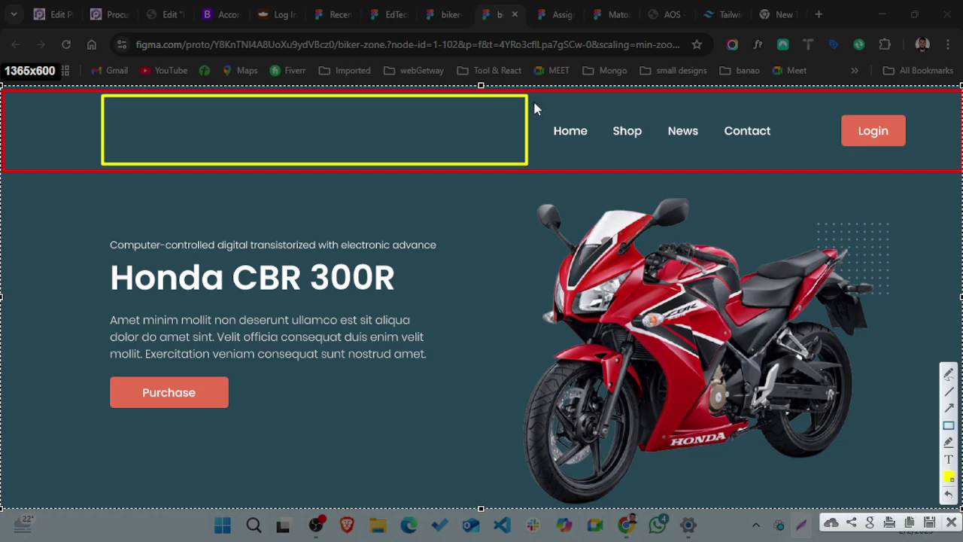
mouse_move(532, 96)
mouse_down()
mouse_move(952, 170)
mouse_move(923, 166)
mouse_up()
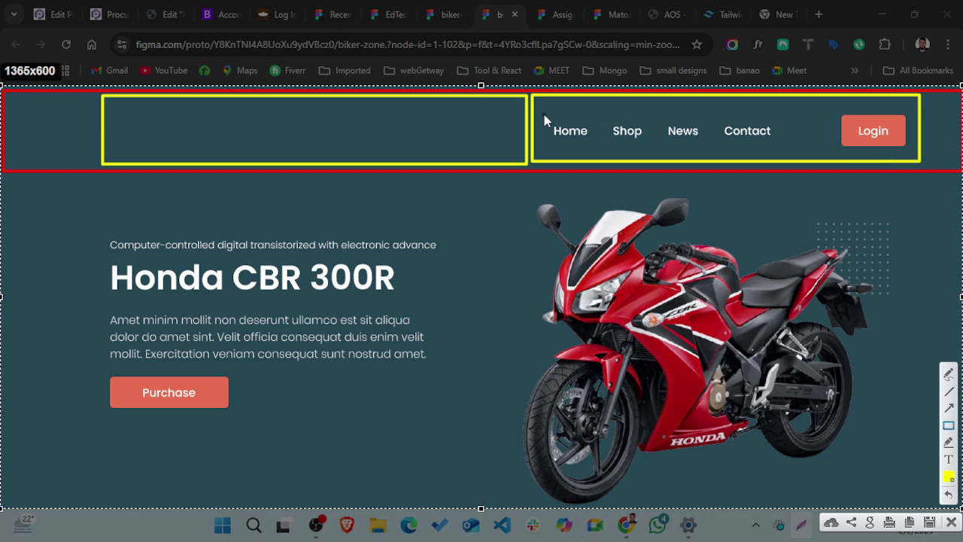
- Switch to green and box the Home–Contact links and the Login button separately
click(949, 477)
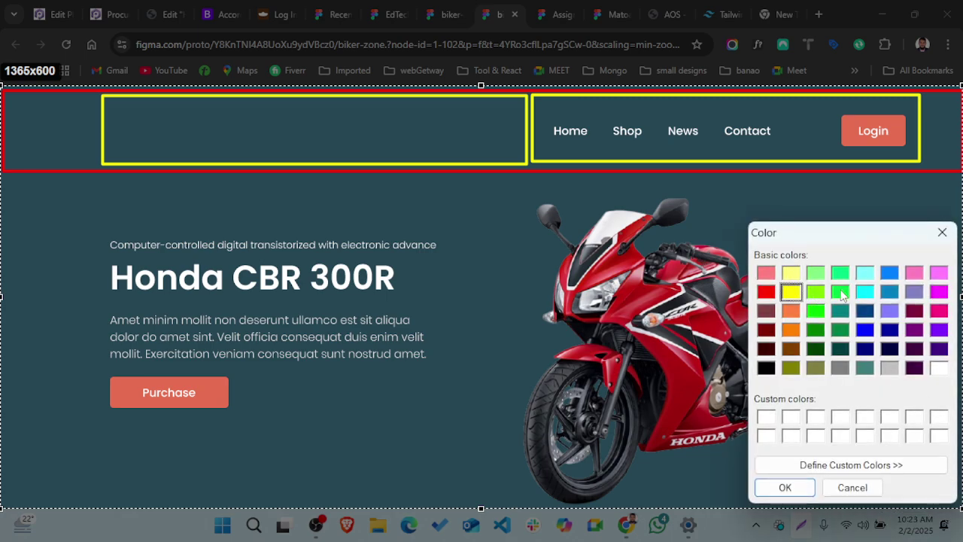
click(840, 293)
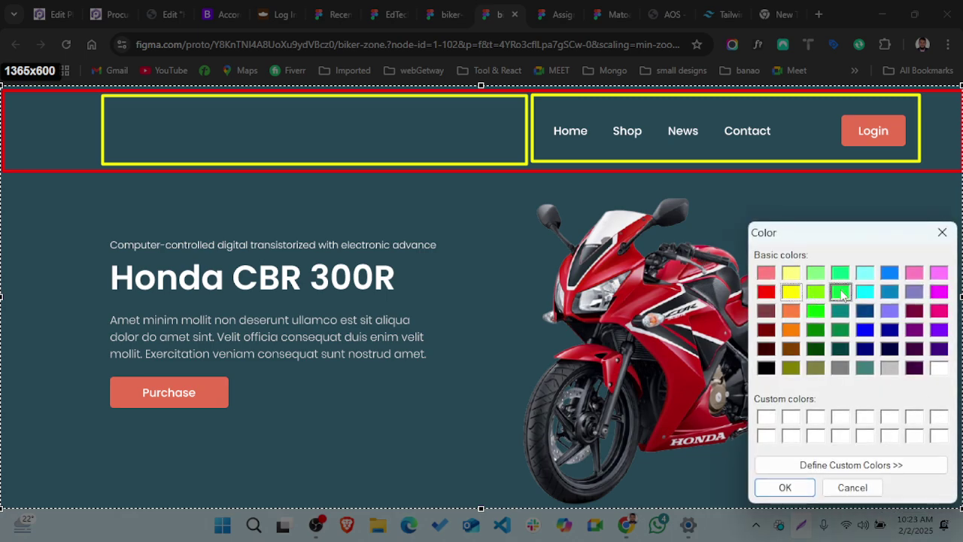
click(784, 488)
click(947, 425)
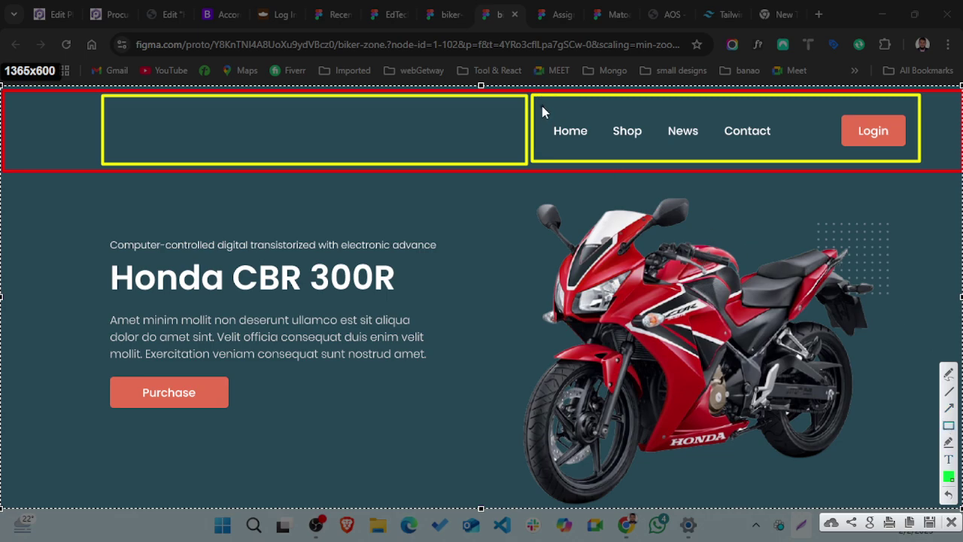
mouse_move(541, 107)
mouse_down()
mouse_move(835, 155)
mouse_move(799, 156)
mouse_up()
mouse_move(820, 107)
mouse_down()
mouse_move(946, 156)
mouse_move(913, 153)
mouse_up()
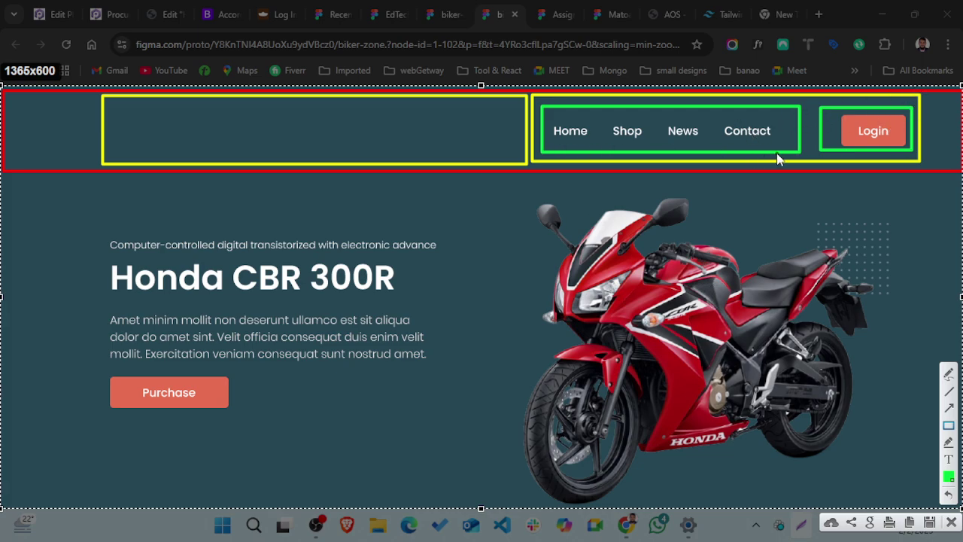
- Remove a stray small green box and a trial box around the hero heading
drag(777, 154, 809, 98)
key(ctrl+z)
mouse_move(11, 185)
mouse_down()
mouse_move(586, 365)
mouse_move(615, 388)
mouse_up()
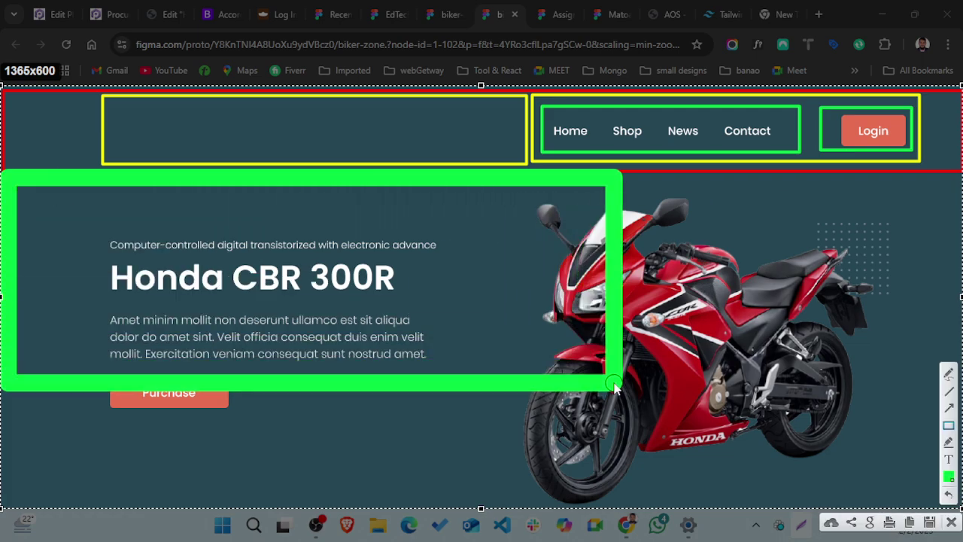
key(ctrl+z)
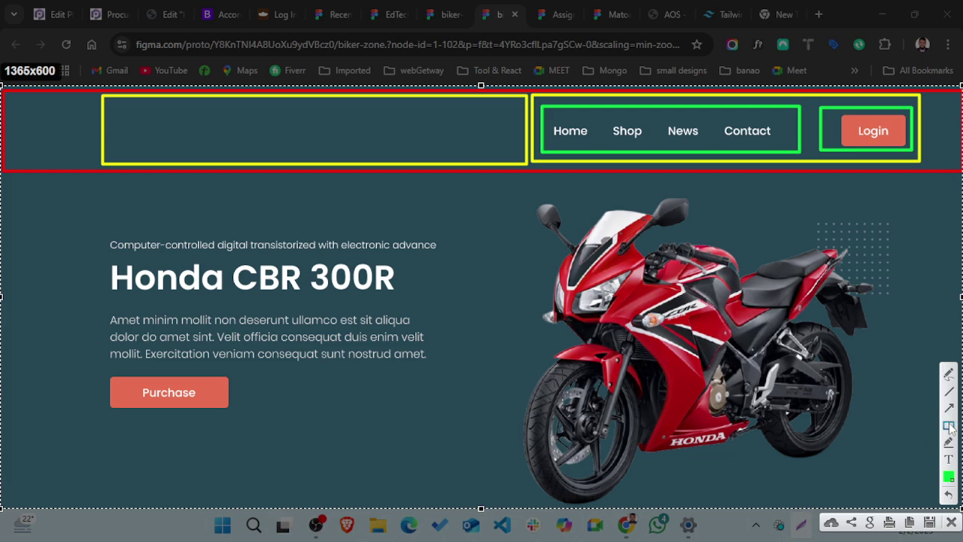
click(949, 476)
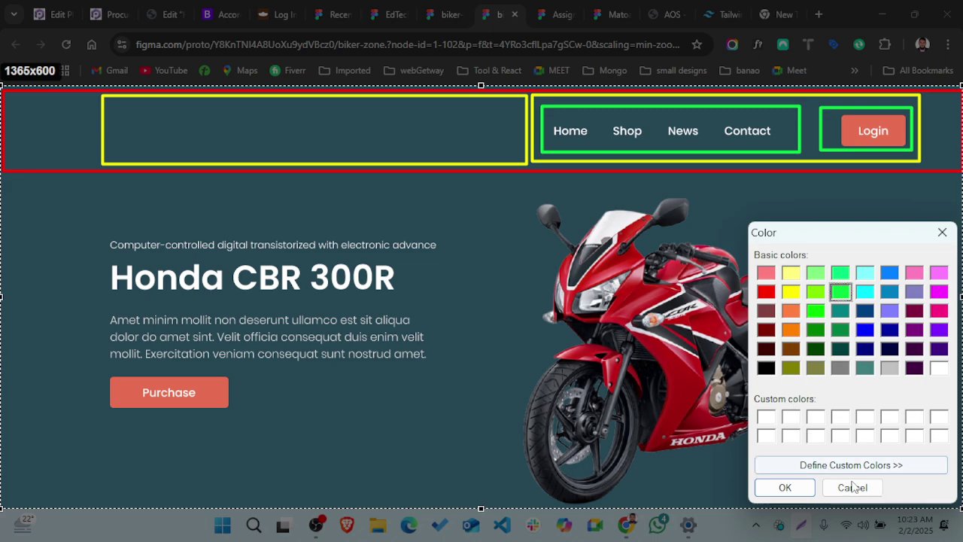
click(851, 489)
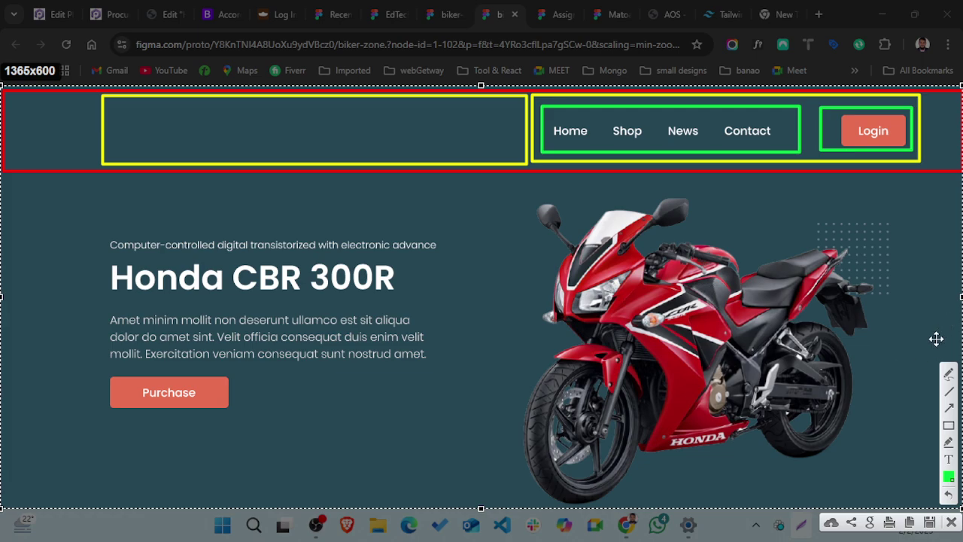
click(948, 424)
- Copy the marked-up capture and send it to the CT-KAPASIA-WEB WhatsApp group, then minimise WhatsApp
click(908, 521)
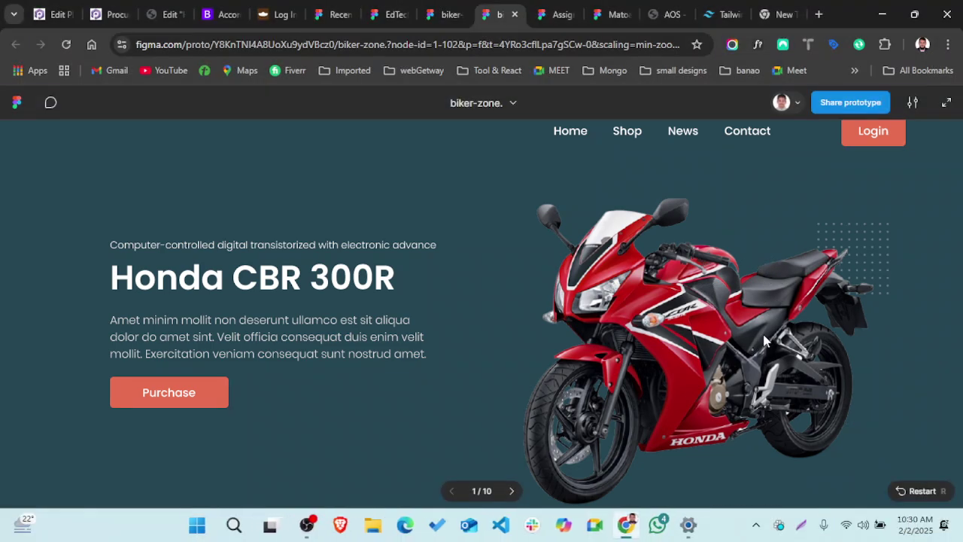
click(655, 525)
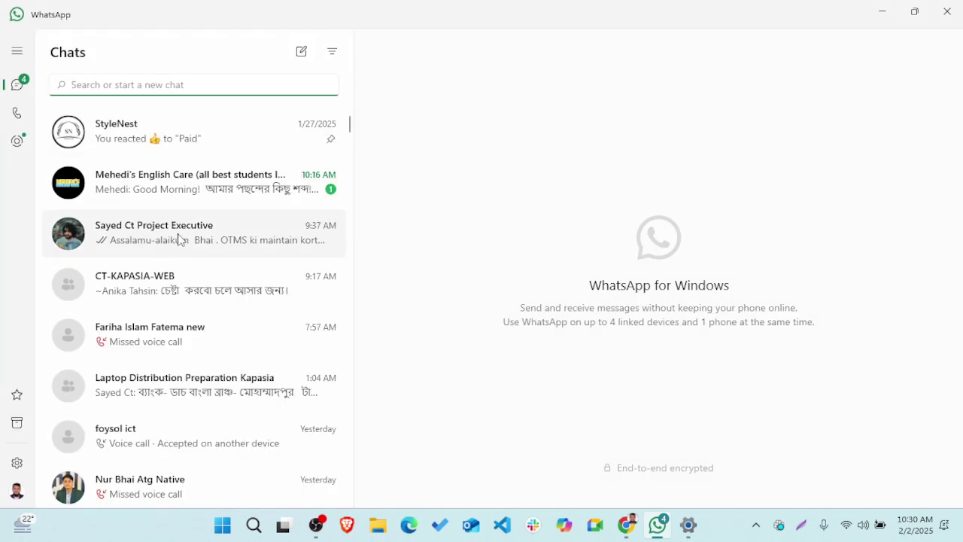
click(215, 280)
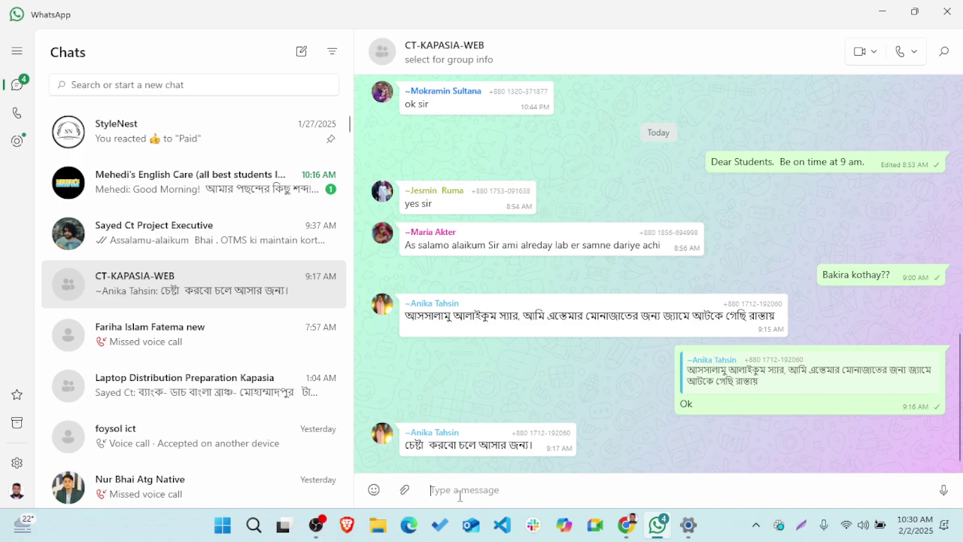
key(ctrl+v)
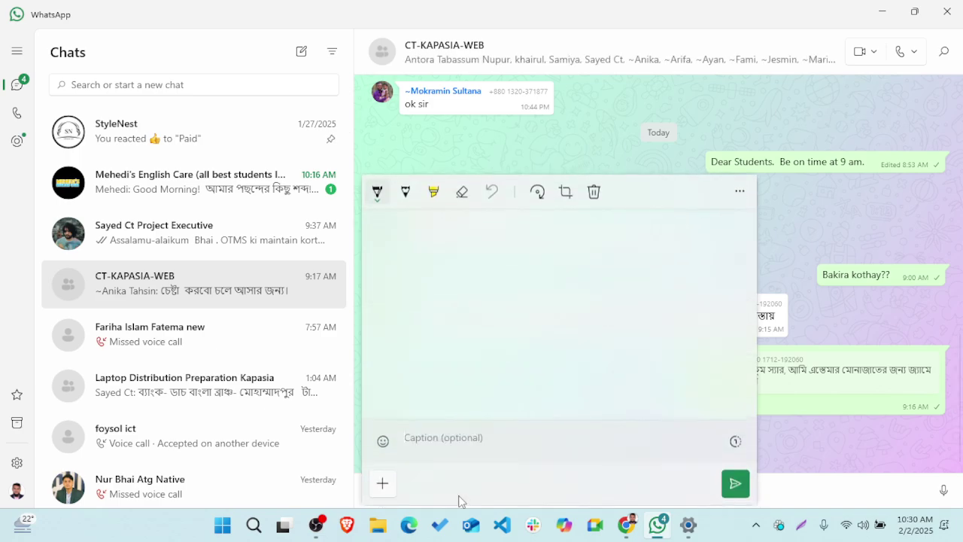
click(734, 482)
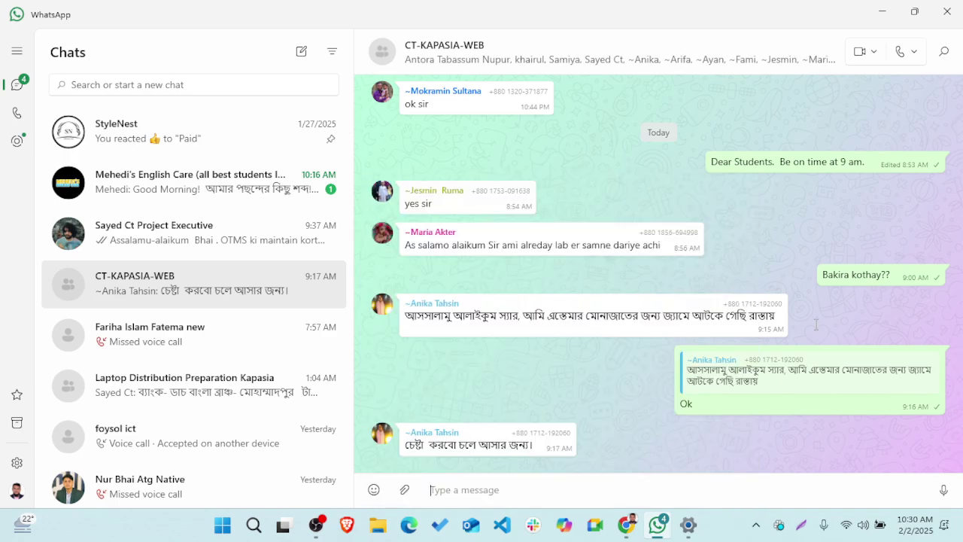
click(883, 14)
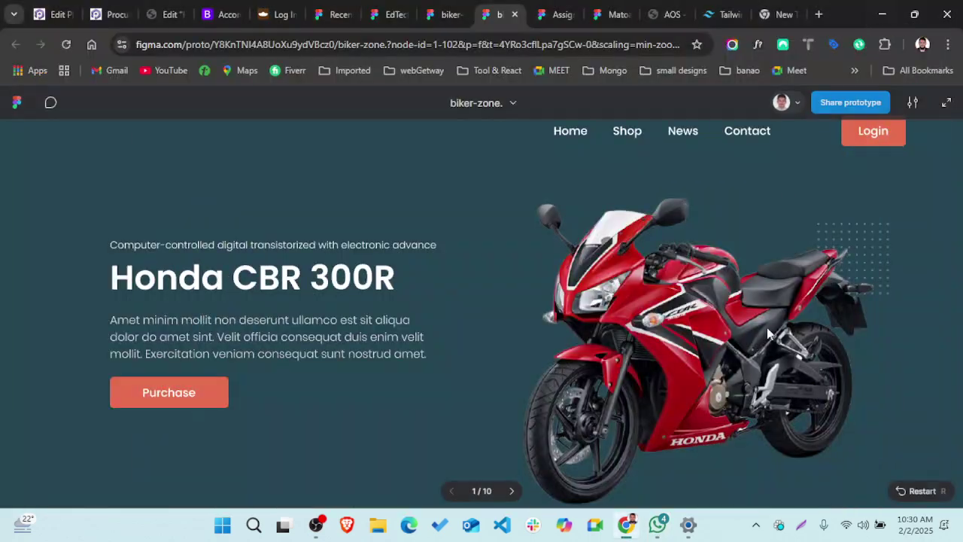
- Restart Lightshot with PrtSc and select the full 1365x601 Honda CBR 300R hero page
click(805, 529)
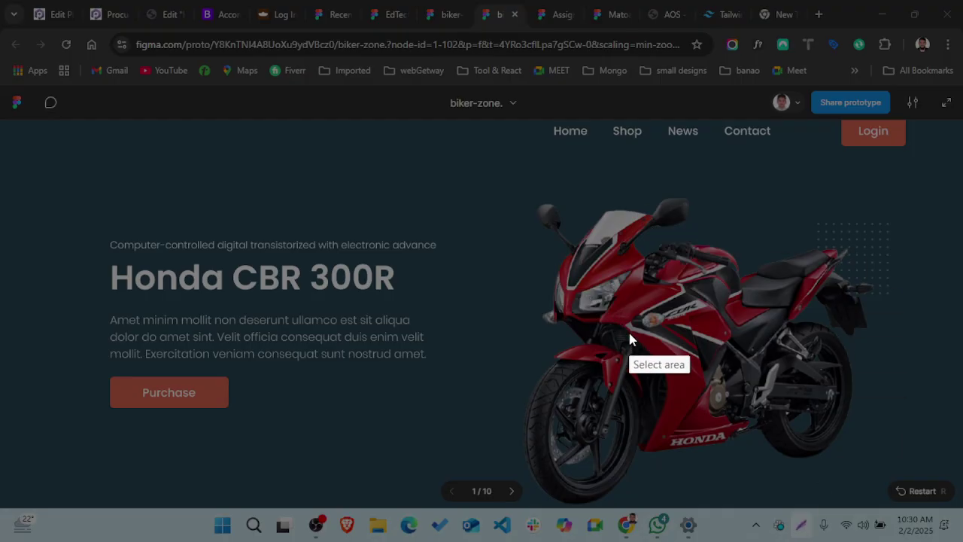
key(Escape)
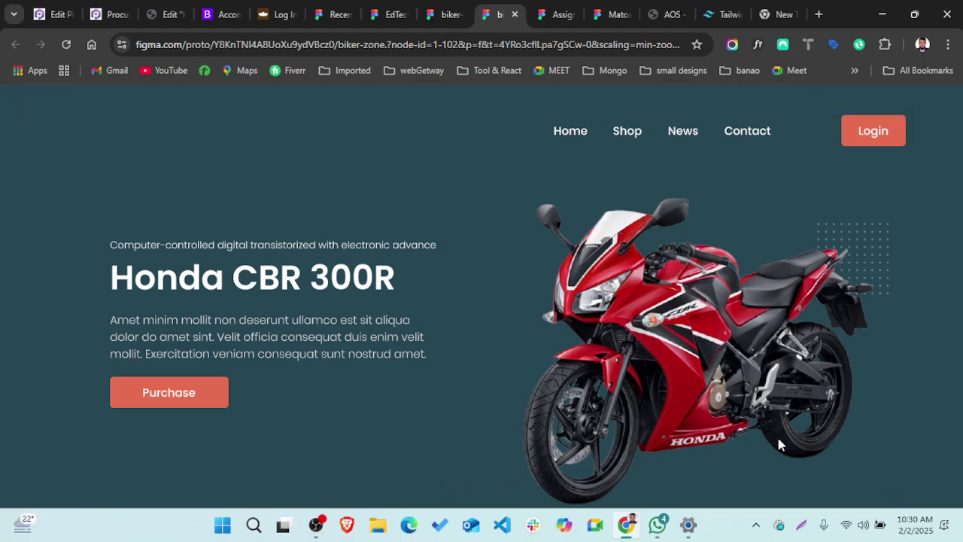
key(Print)
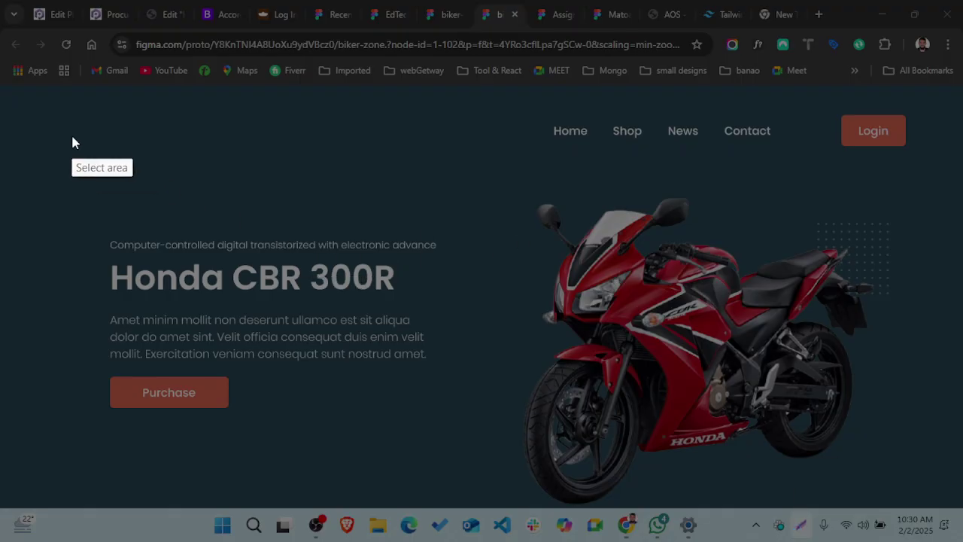
drag(1, 83, 962, 506)
click(949, 424)
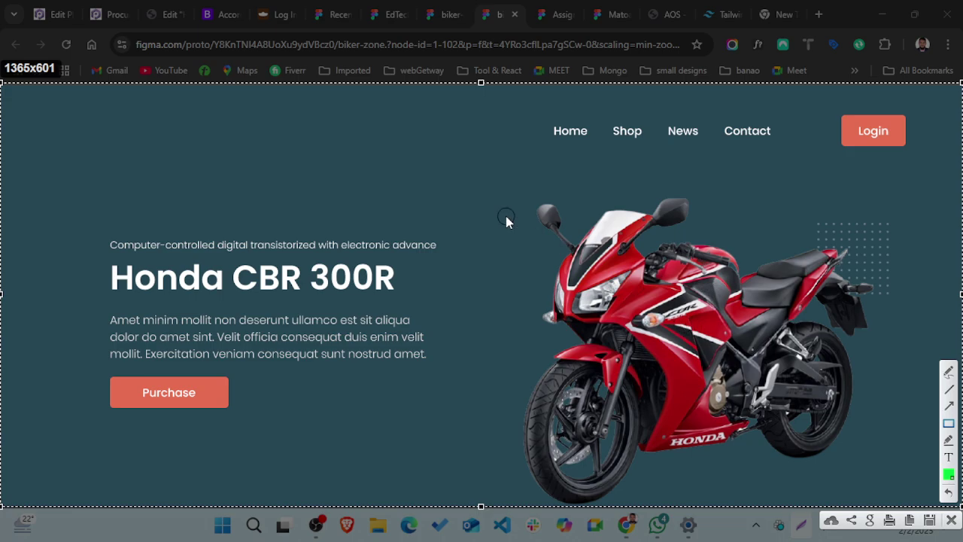
- Try a green box on the motorcycle's front, undo it, and cancel the capture
drag(500, 210, 674, 293)
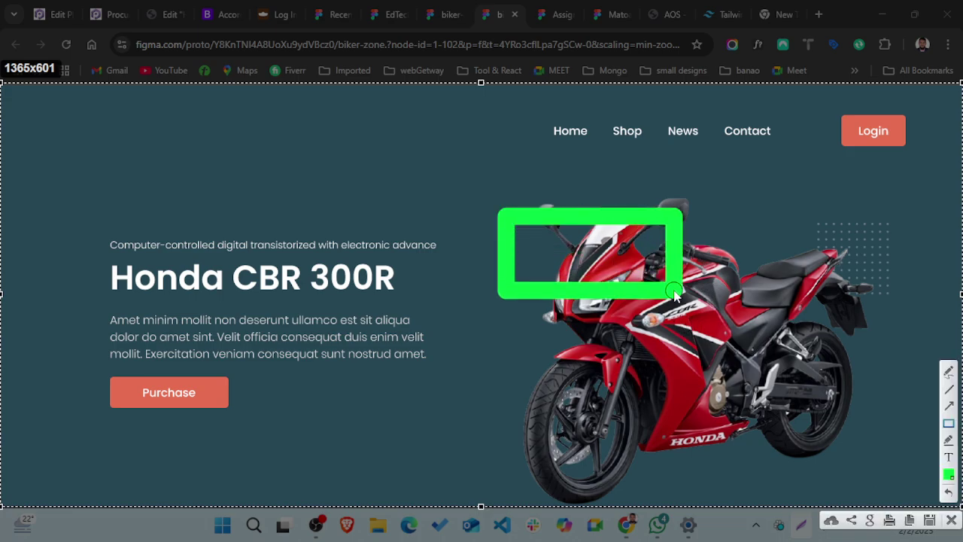
key(ctrl+z)
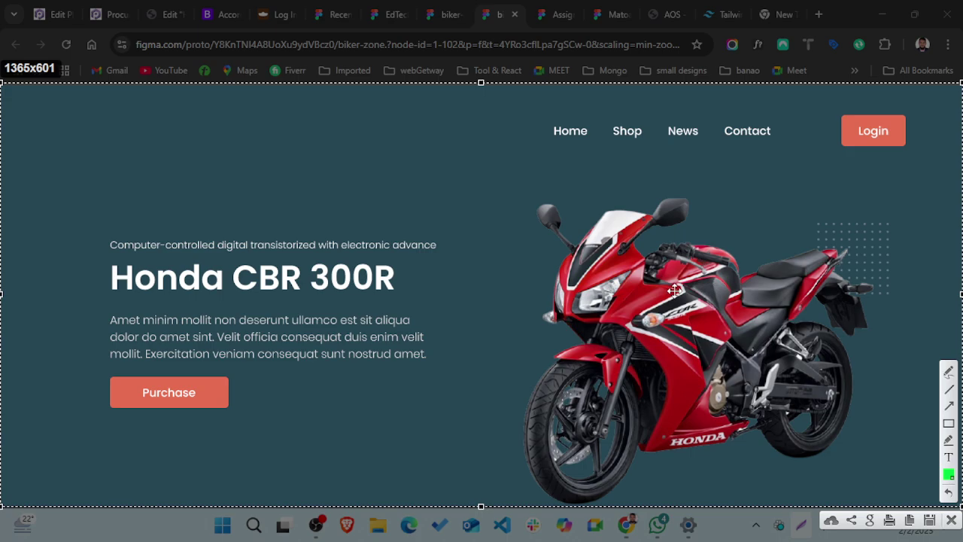
key(Escape)
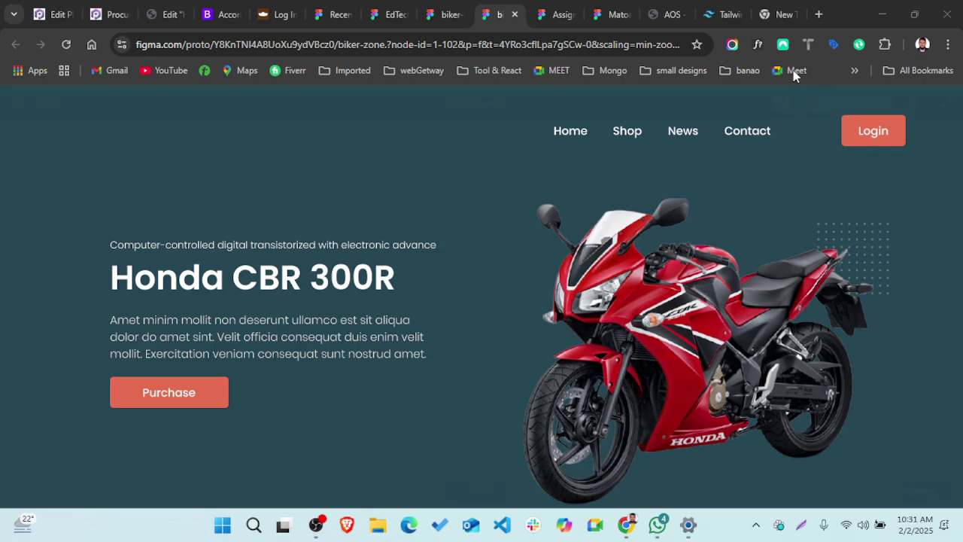
- Search Google in a new tab for 'how to resize cursor on lightshot with keyboard'
click(769, 13)
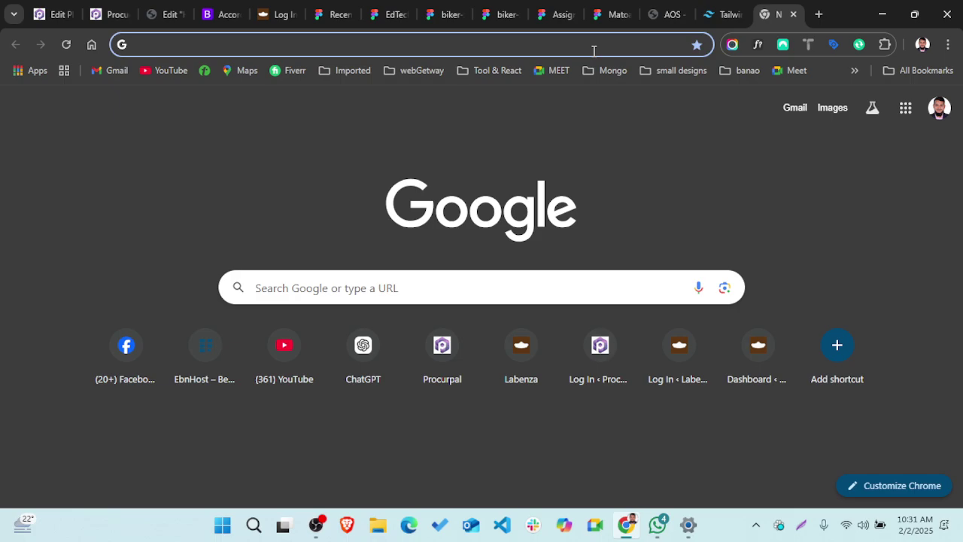
text(p)
key(BackSpace)
key(BackSpace)
text(how i)
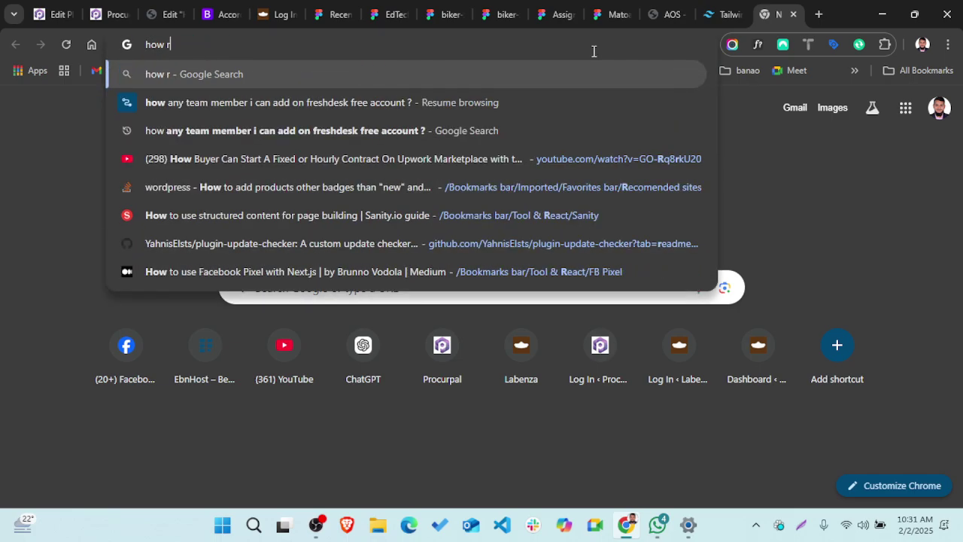
key(BackSpace)
text(to resize)
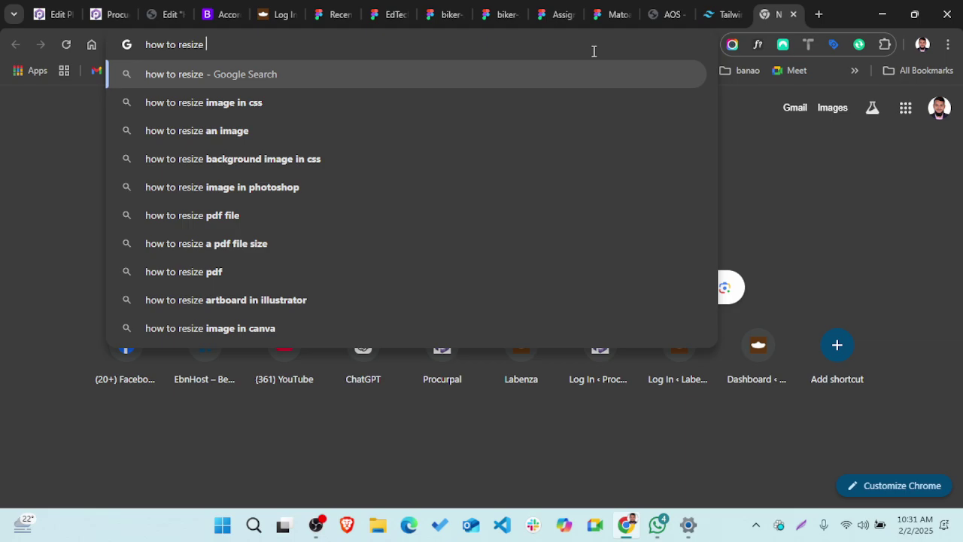
text( curs)
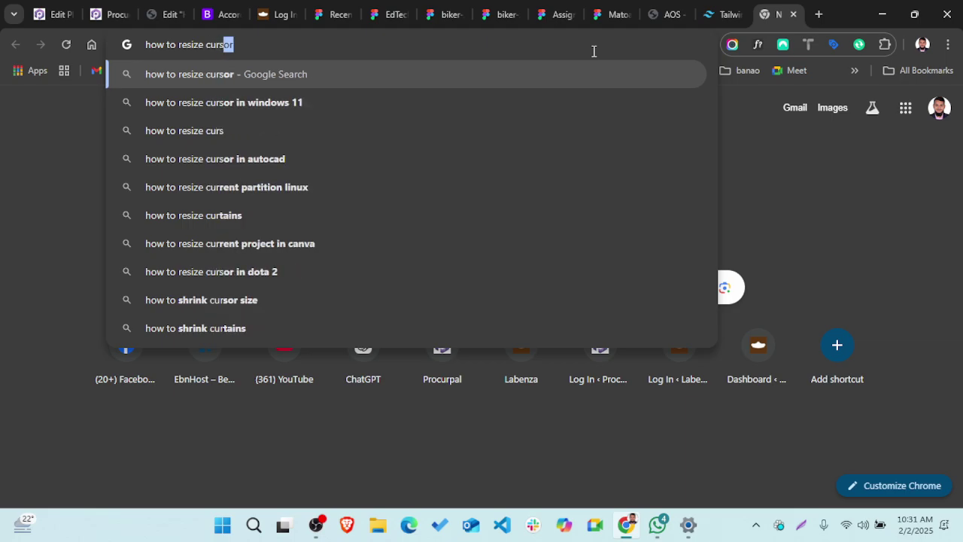
text(or on)
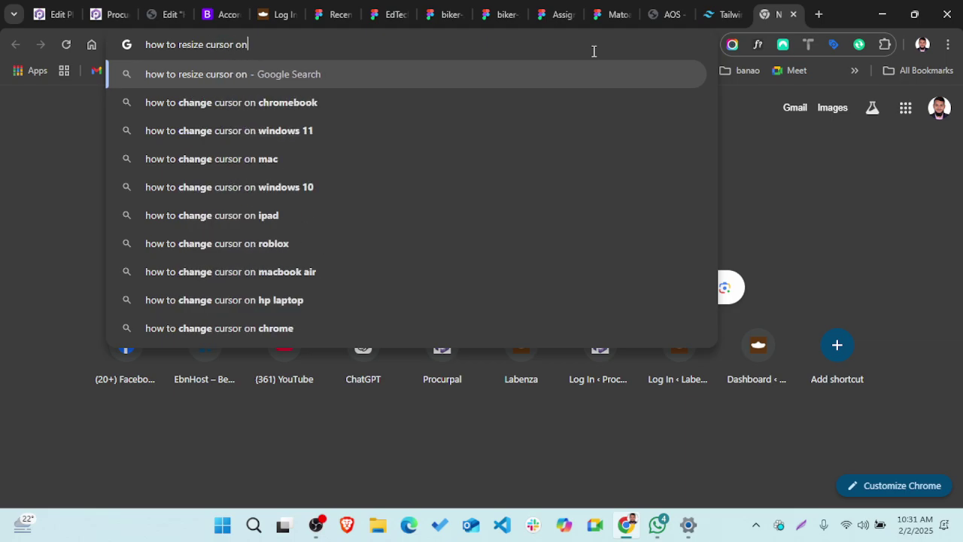
key(BackSpace)
text(f)
key(BackSpace)
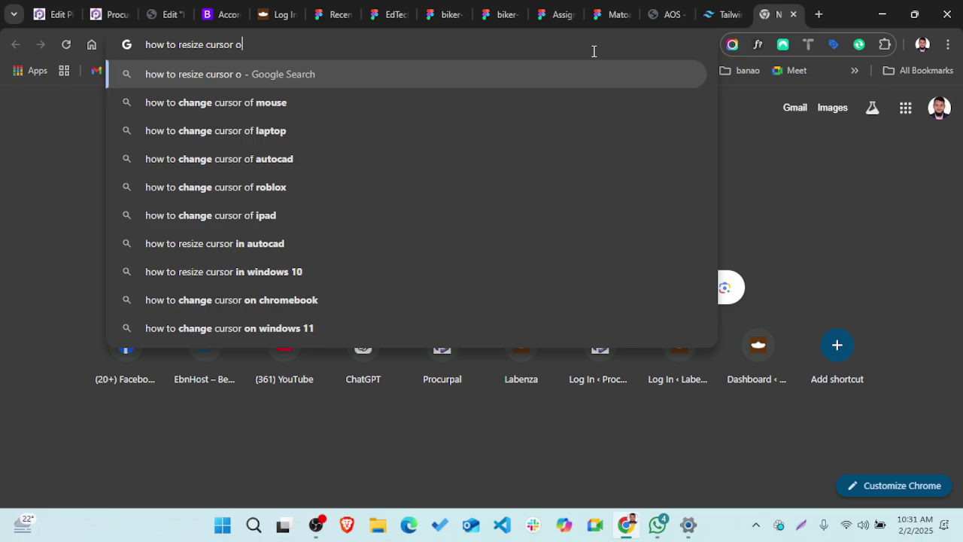
text(n s)
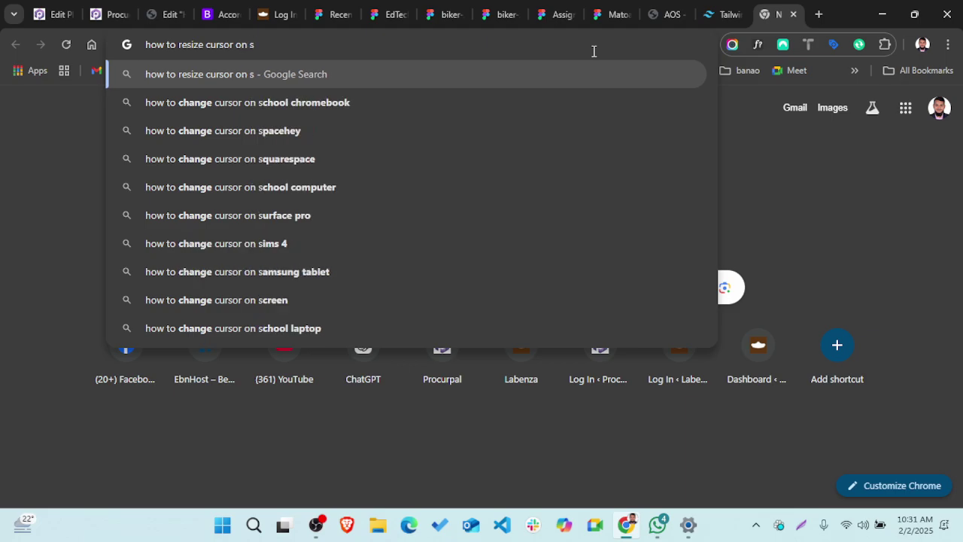
key(BackSpace)
text(lightsh)
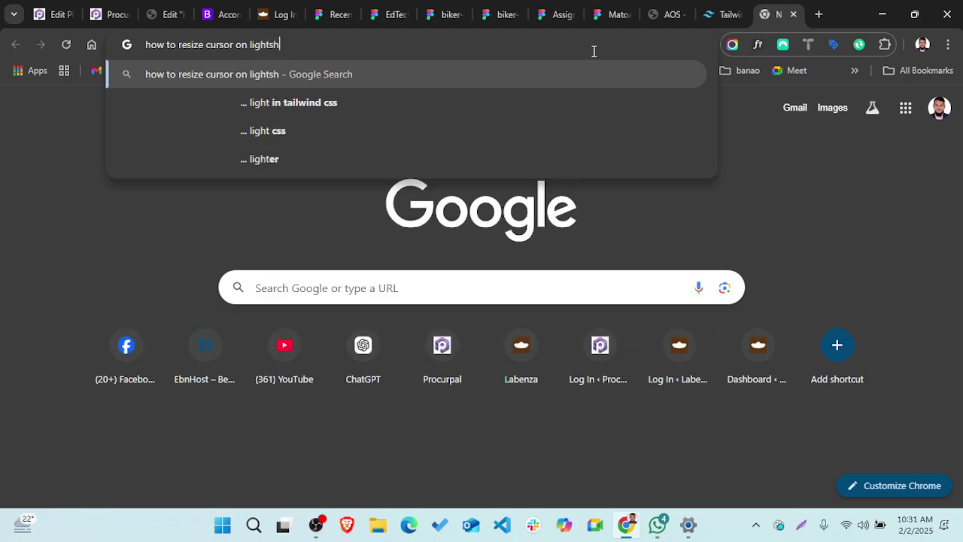
text(ot)
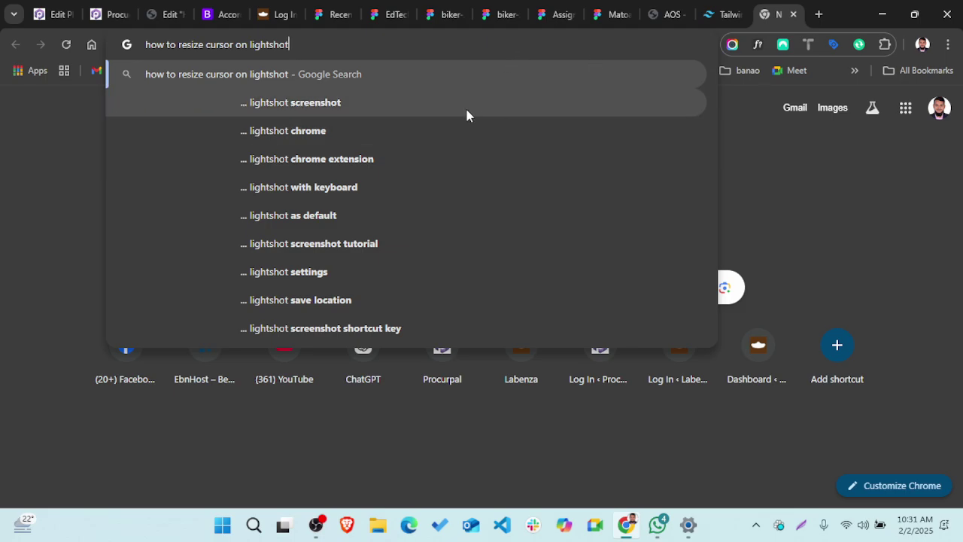
click(392, 189)
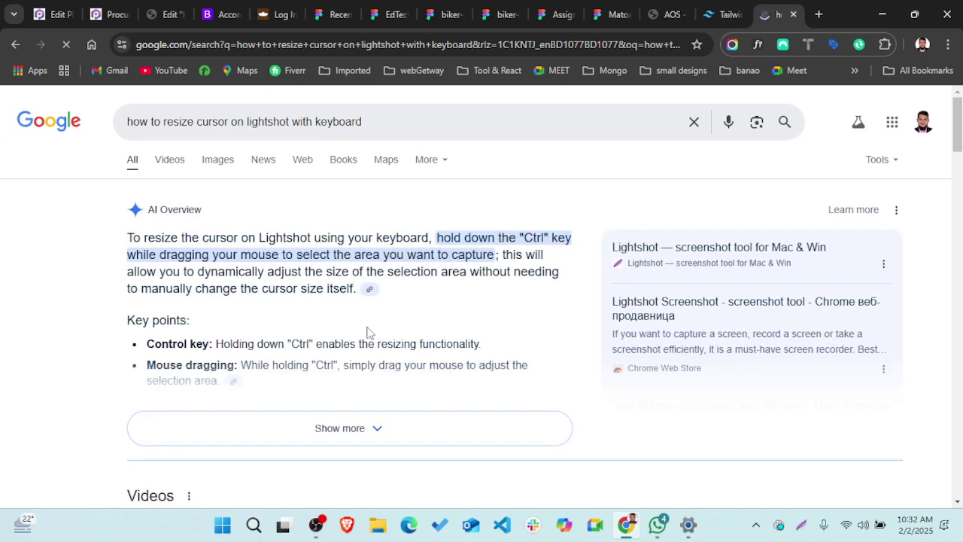
- Expand the AI Overview to reveal the hold-Ctrl-while-dragging resize tip
scroll(371, 332, down, 1)
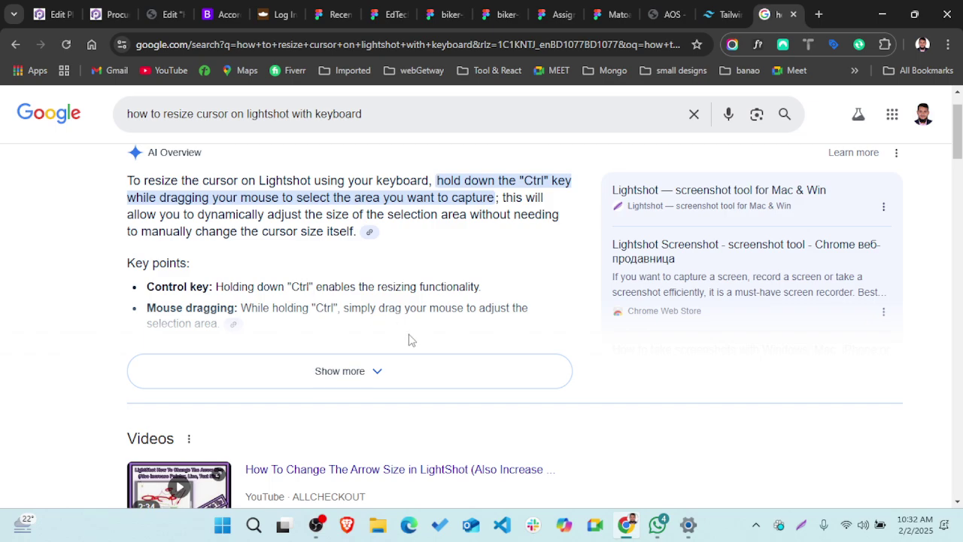
click(380, 373)
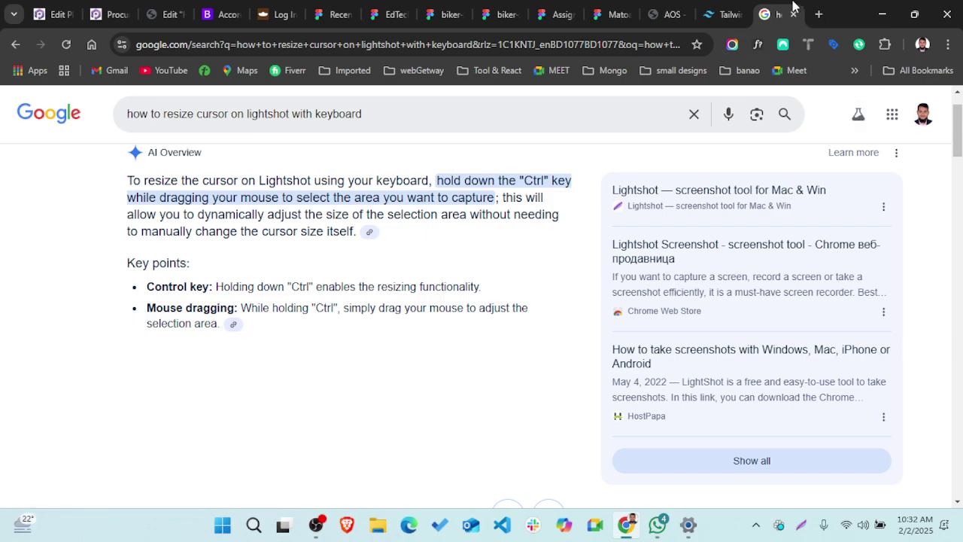
- Capture most of the search results page in Lightshot, after cancelling a first small selection
click(800, 524)
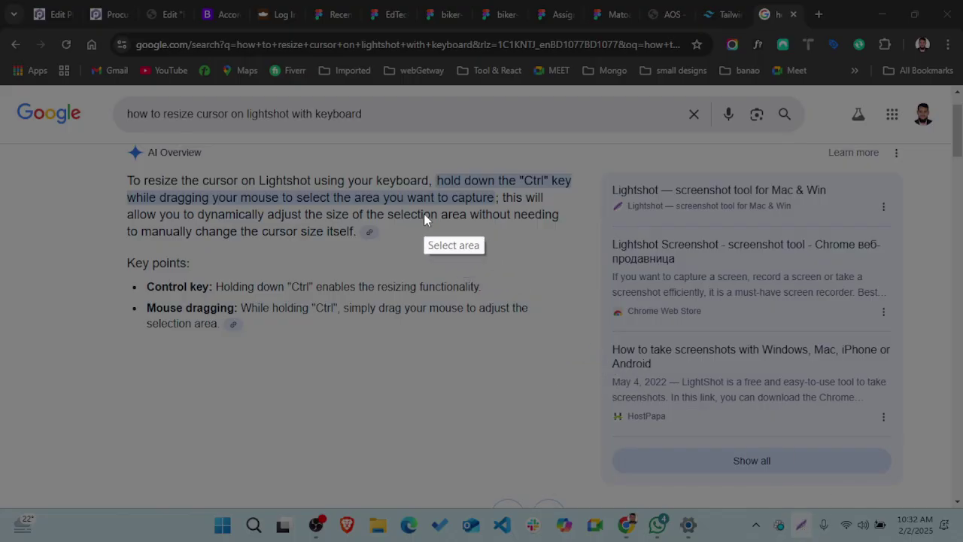
drag(424, 215, 644, 366)
key(Escape)
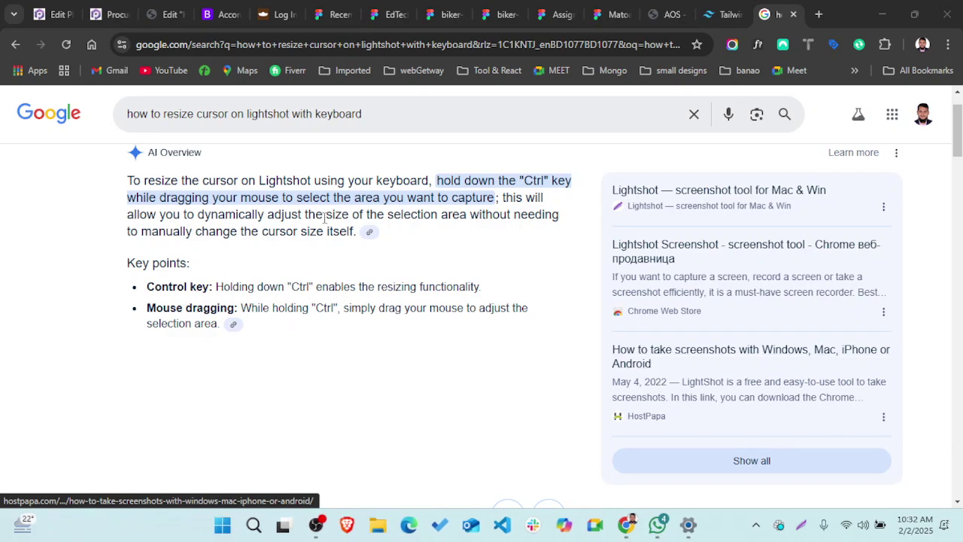
click(800, 524)
drag(0, 85, 907, 480)
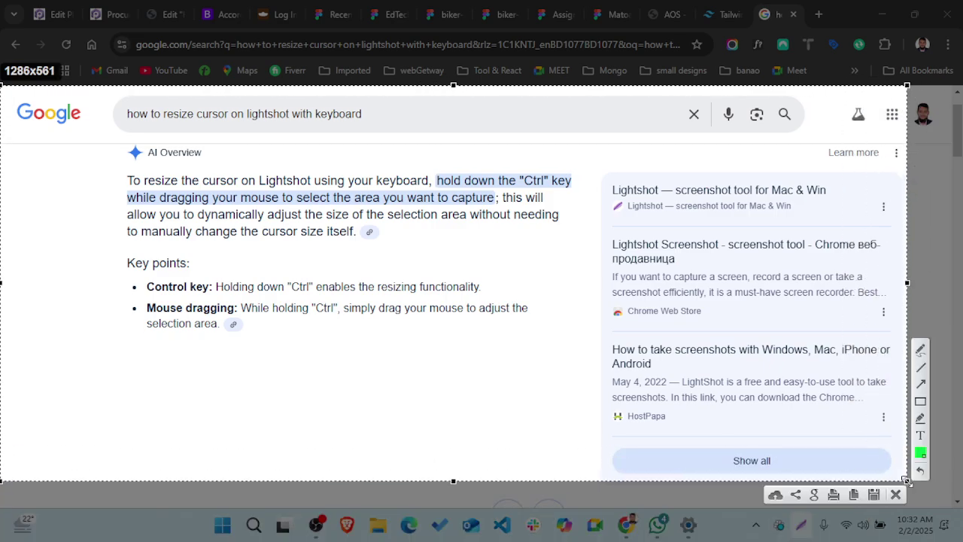
- Box the AI Overview text in green, then close the capture without saving and leave the results
click(921, 403)
drag(462, 264, 537, 301)
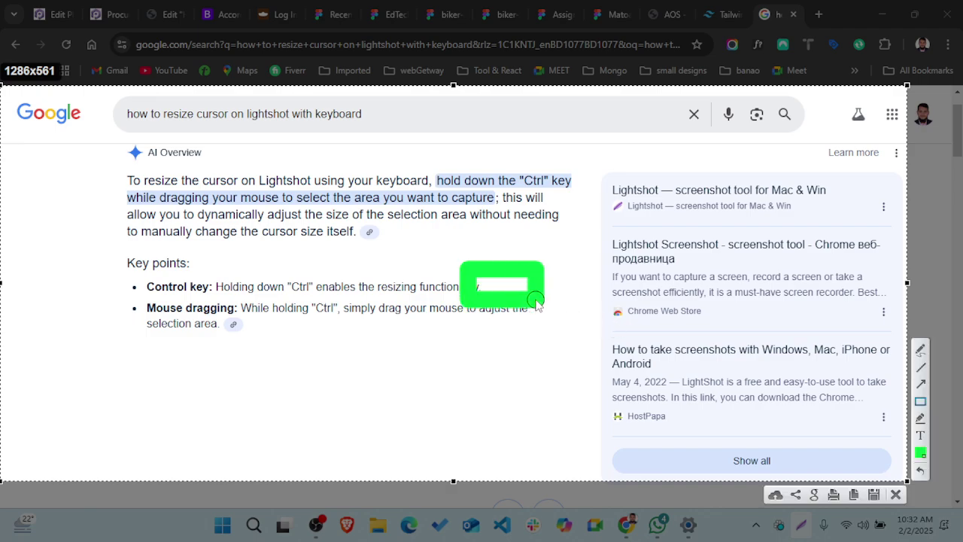
key(ctrl+z)
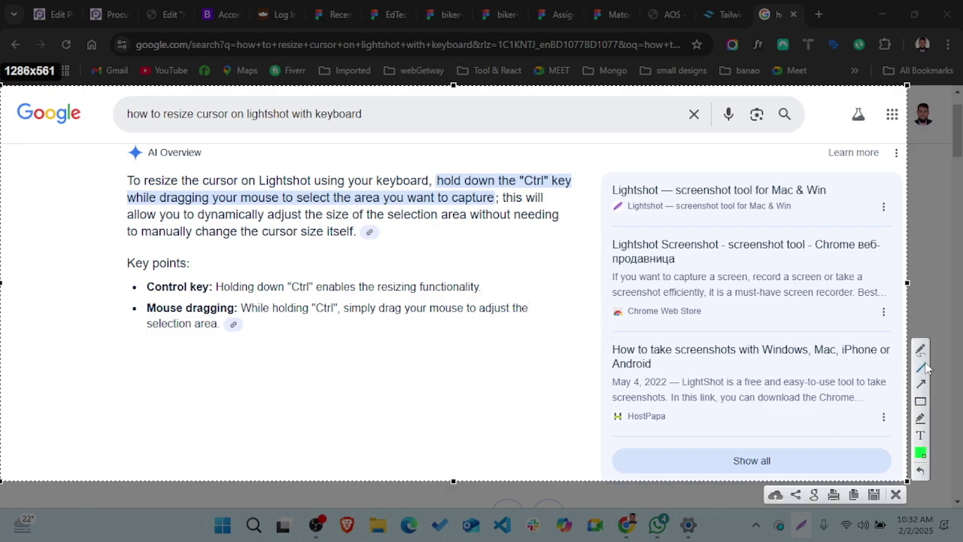
click(919, 402)
mouse_move(213, 202)
mouse_down()
mouse_move(352, 253)
mouse_move(554, 371)
mouse_move(560, 419)
mouse_up()
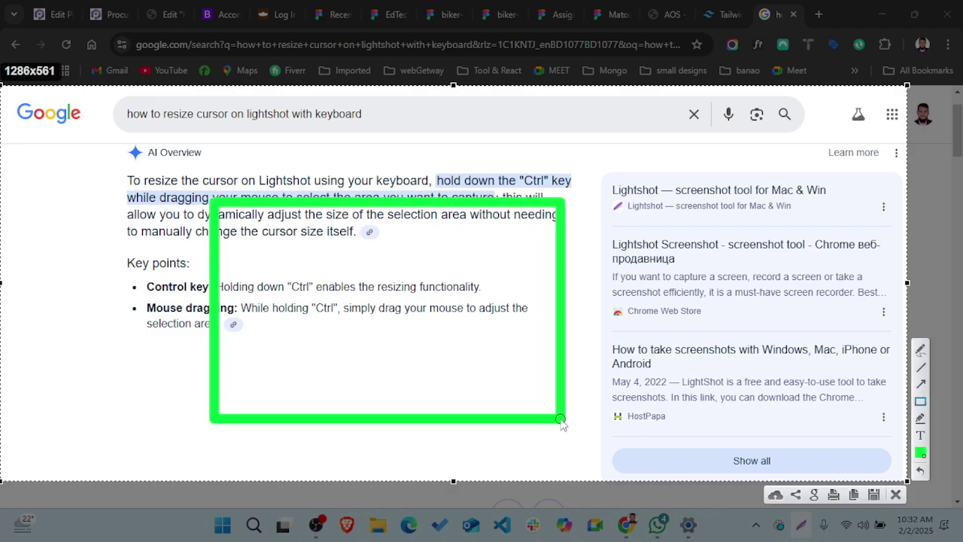
key(ctrl+z)
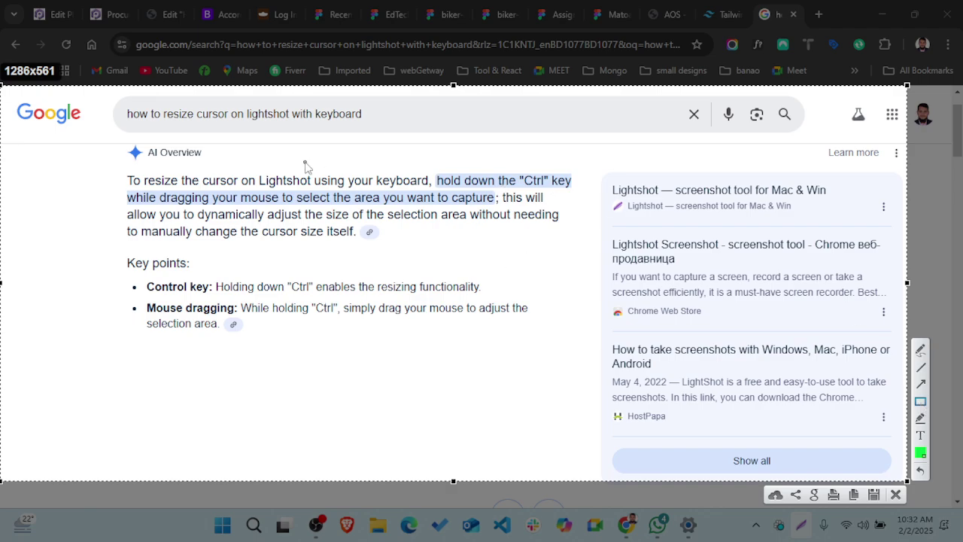
drag(303, 160, 526, 307)
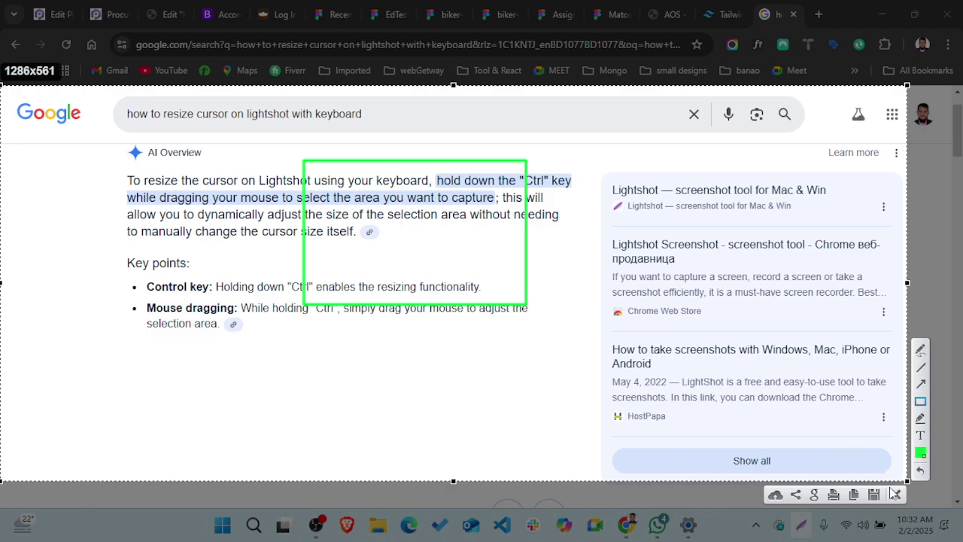
click(895, 495)
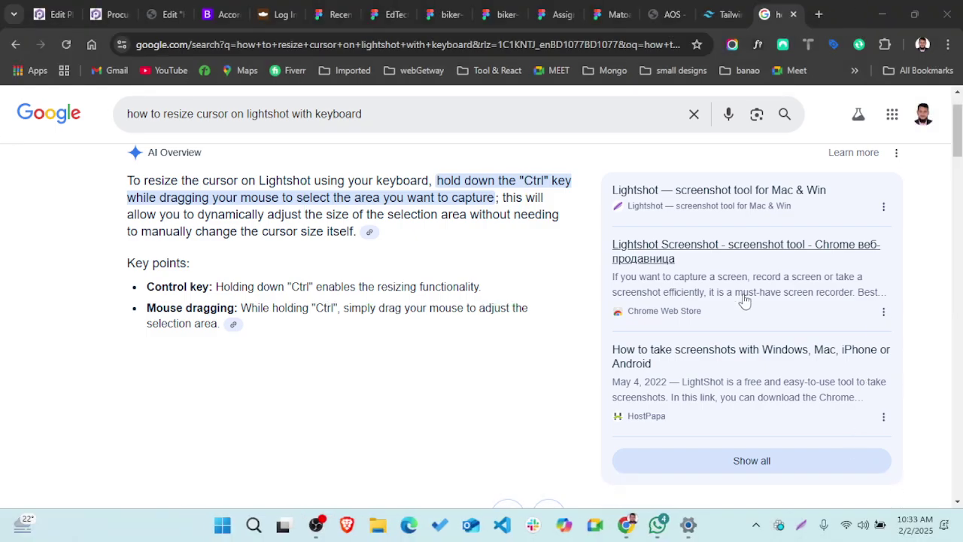
click(556, 8)
- Capture the full biker-zone prototype page in Lightshot, undoing a trial green rectangle
click(499, 14)
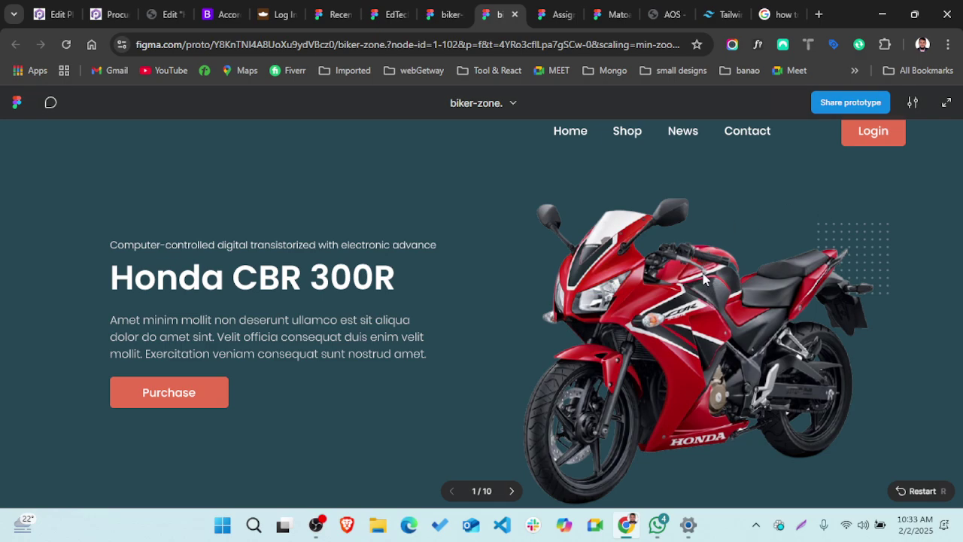
click(801, 524)
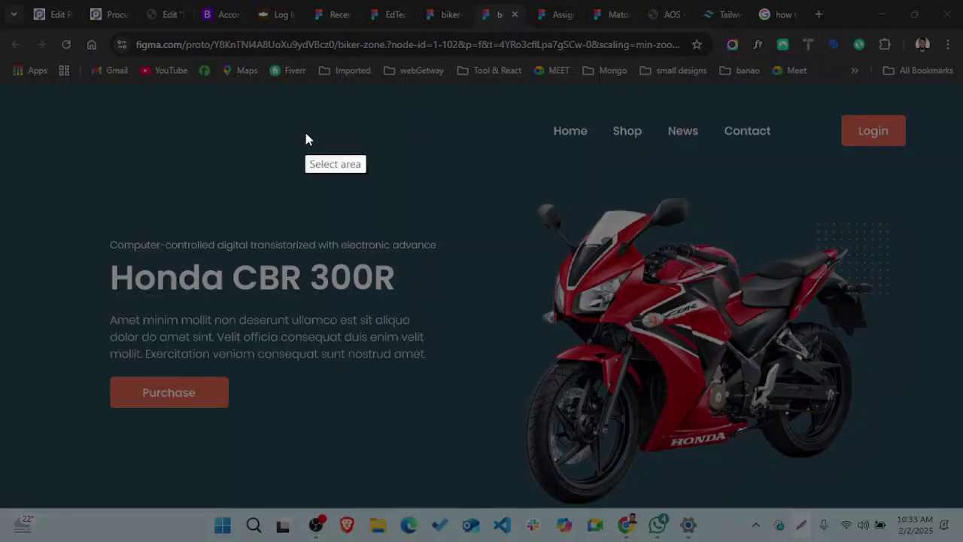
drag(1, 85, 962, 506)
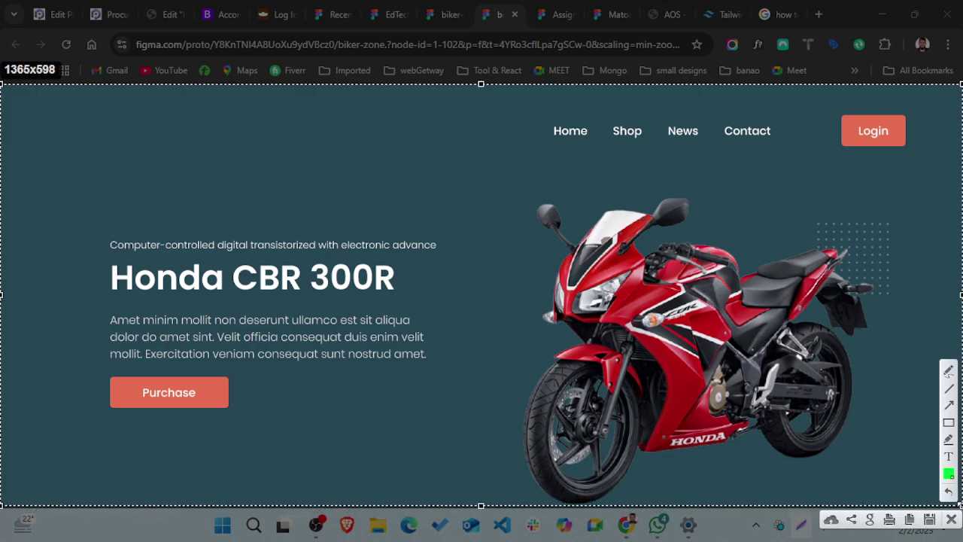
click(949, 422)
drag(2, 90, 784, 160)
key(ctrl+z)
- Change the Lightshot annotation colour to red for drawing rectangles
click(949, 474)
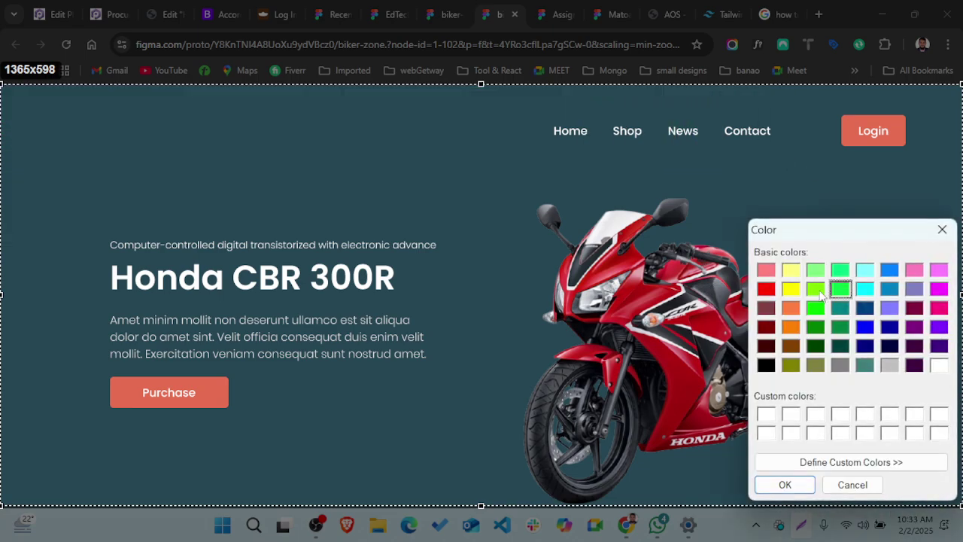
click(766, 288)
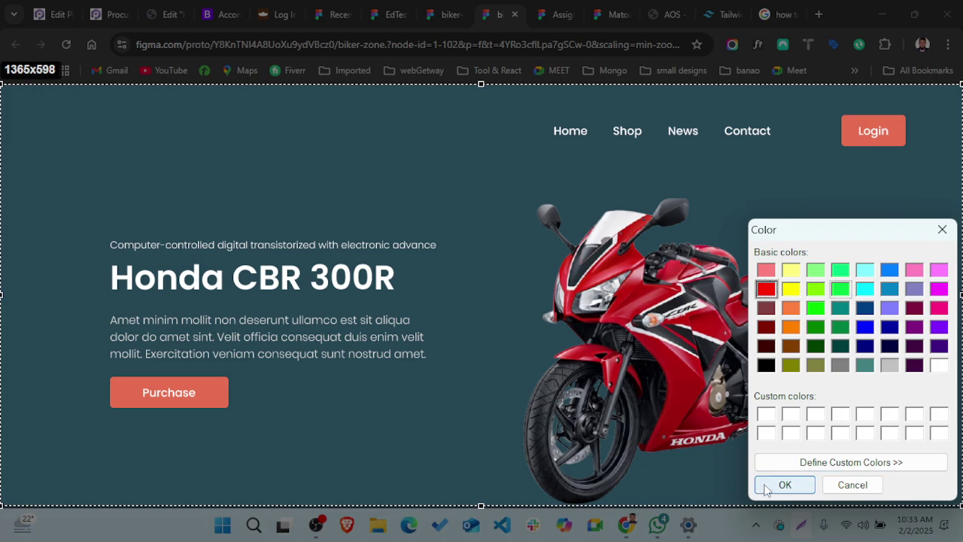
click(764, 485)
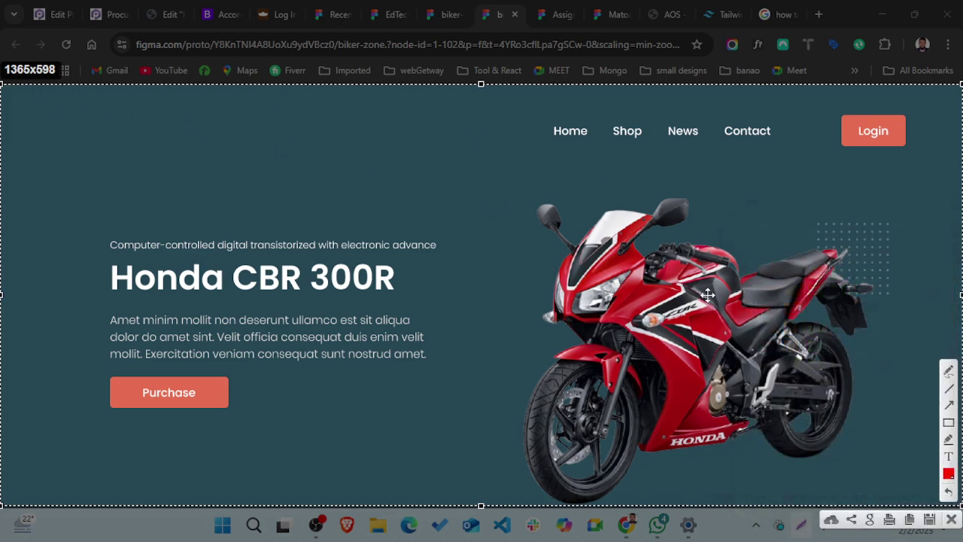
click(949, 423)
- Outline the navigation bar in red and the hero section in green, undoing an extra thick box
mouse_move(2, 87)
mouse_down()
mouse_move(565, 247)
mouse_move(717, 211)
mouse_move(951, 198)
mouse_move(962, 160)
mouse_move(962, 169)
mouse_up()
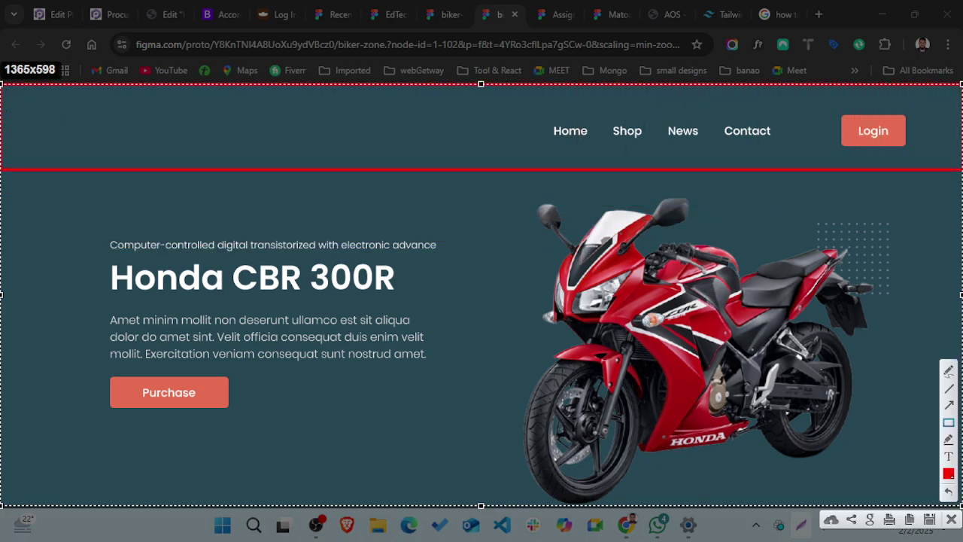
click(948, 474)
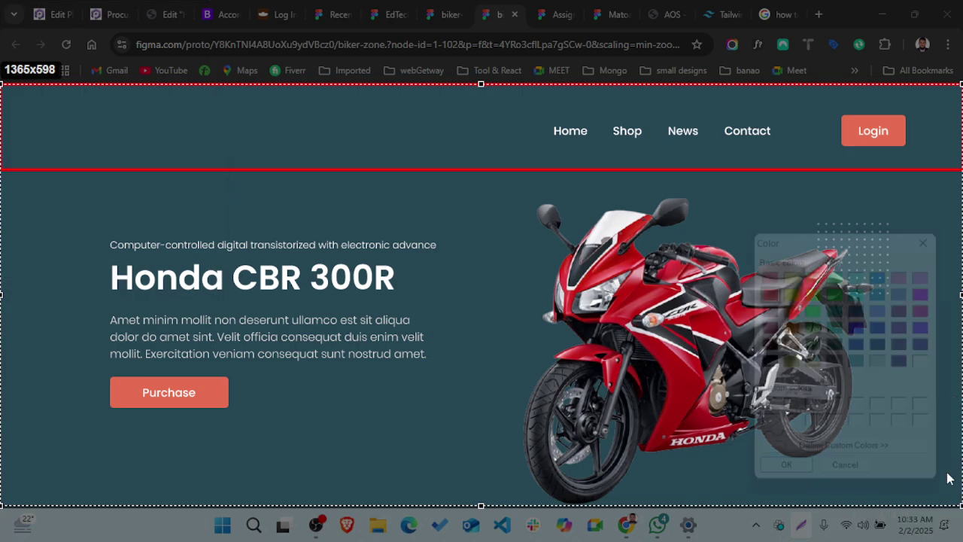
click(821, 310)
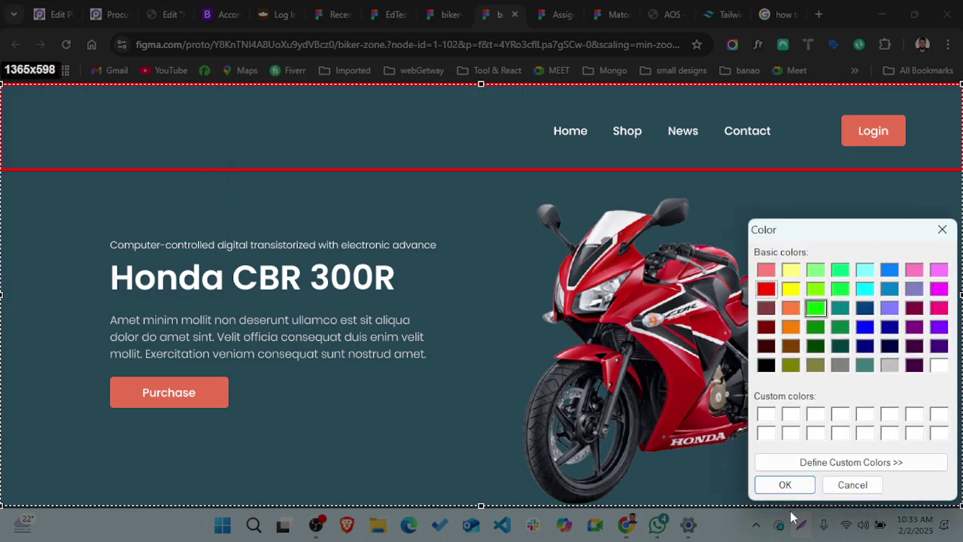
click(784, 485)
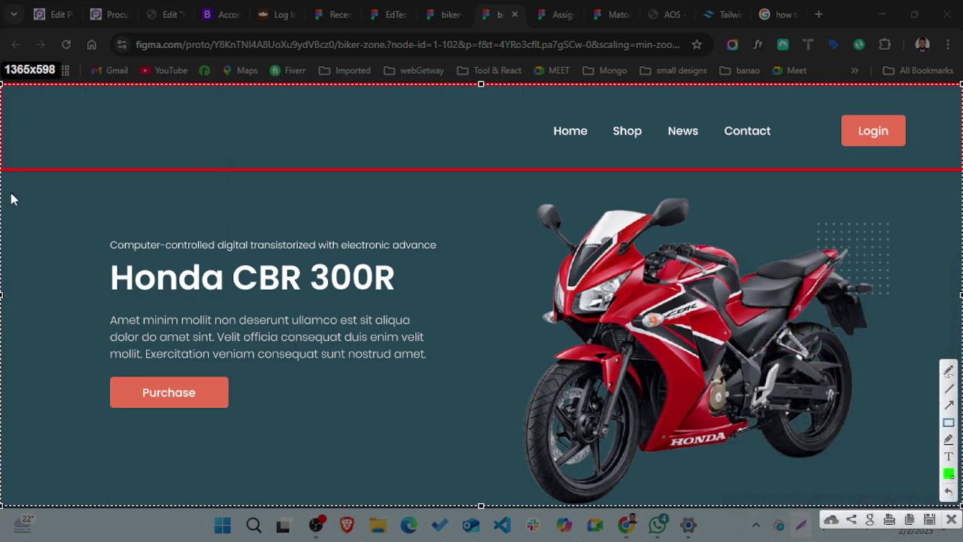
drag(1, 173, 962, 500)
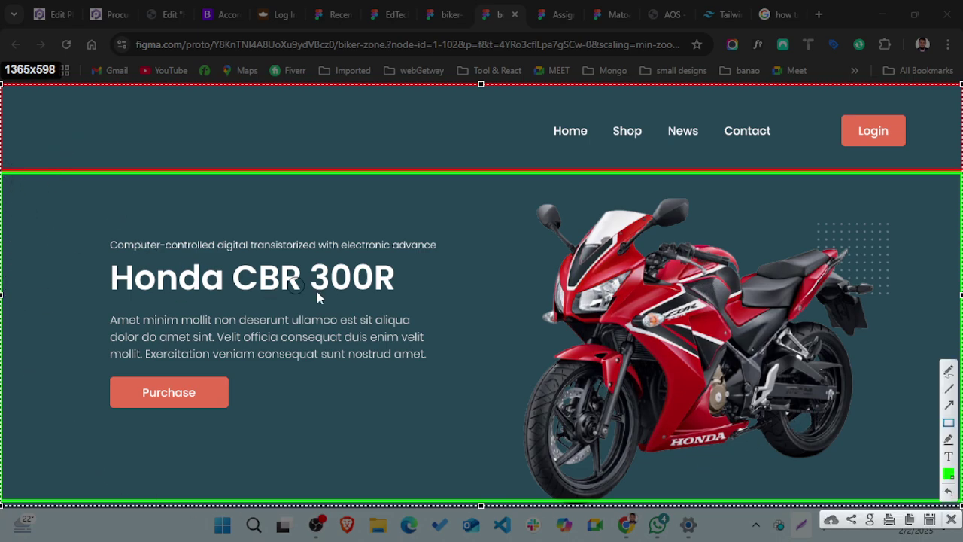
mouse_move(97, 198)
mouse_down()
mouse_move(271, 270)
mouse_move(943, 451)
mouse_move(922, 500)
mouse_up()
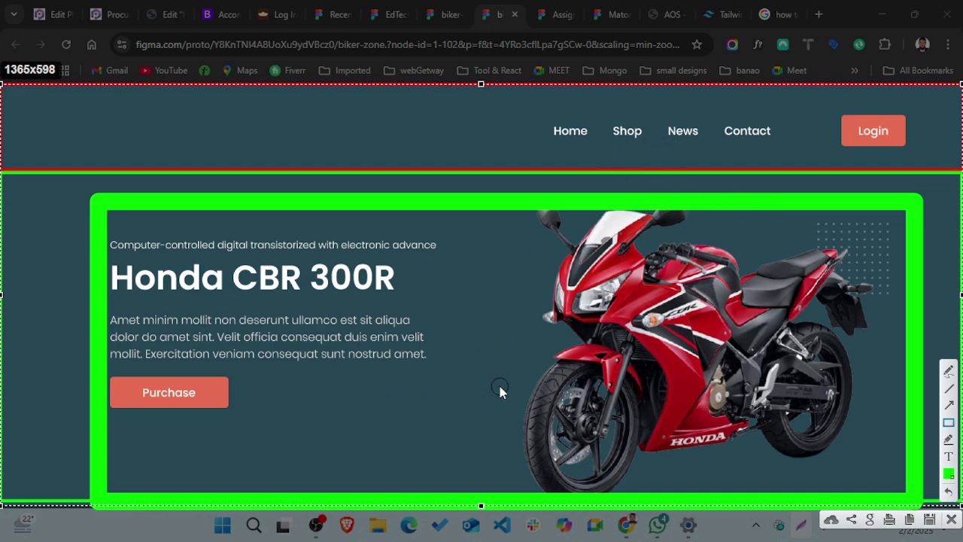
key(ctrl+z)
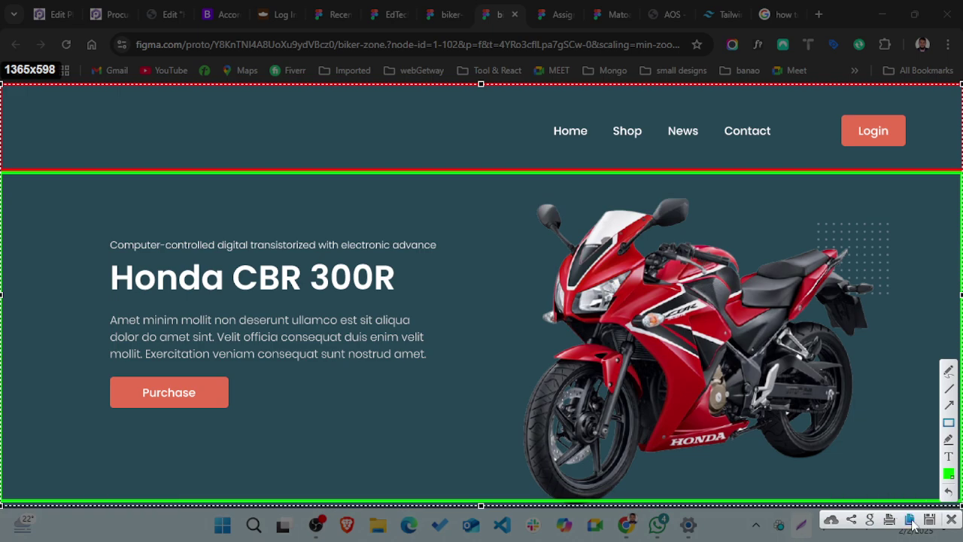
- Finish the annotated Lightshot capture and return to the Honda CBR 300R prototype page
click(950, 519)
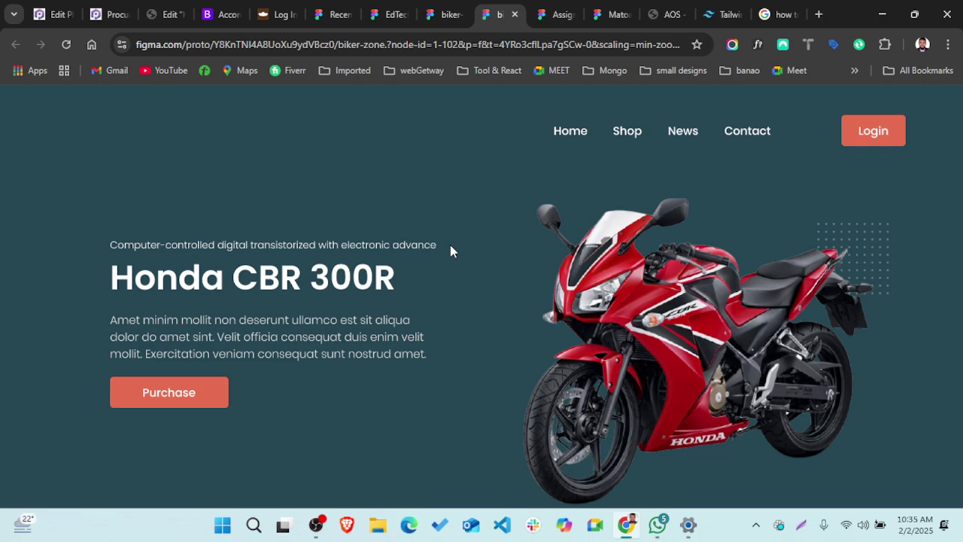
scroll(350, 235, down, 1)
scroll(350, 236, up, 1)
- Copy the biker-zone design file's URL and bring up the CT-KAPASIA-WEB WhatsApp chat
click(451, 14)
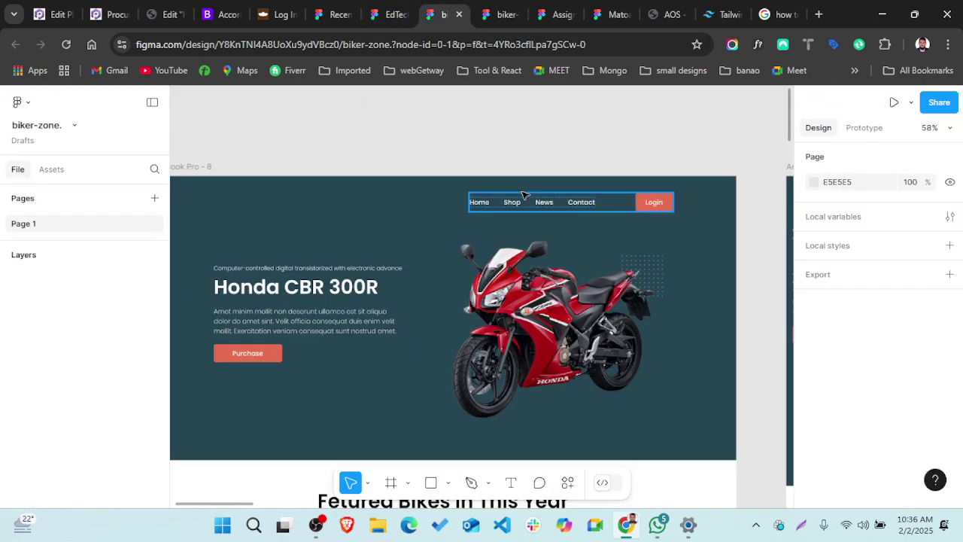
click(589, 47)
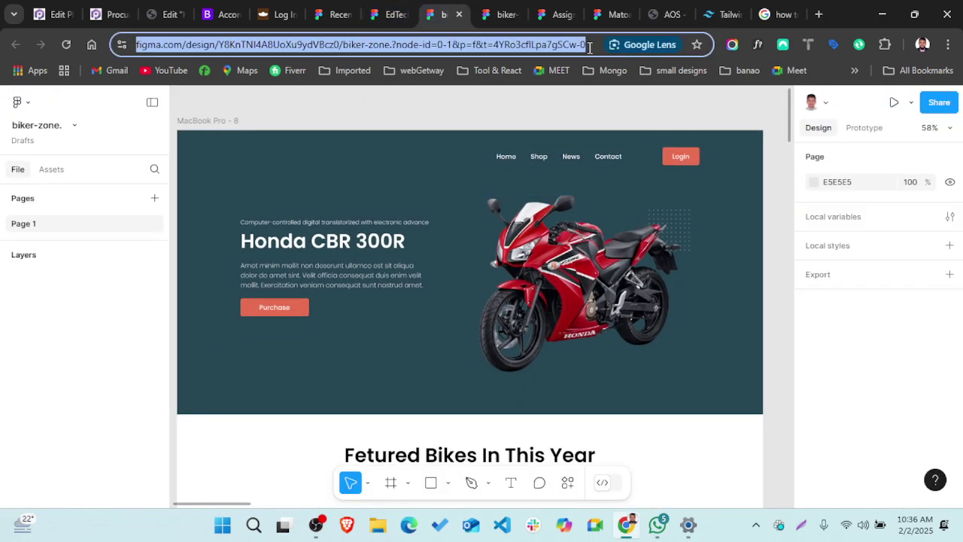
click(658, 524)
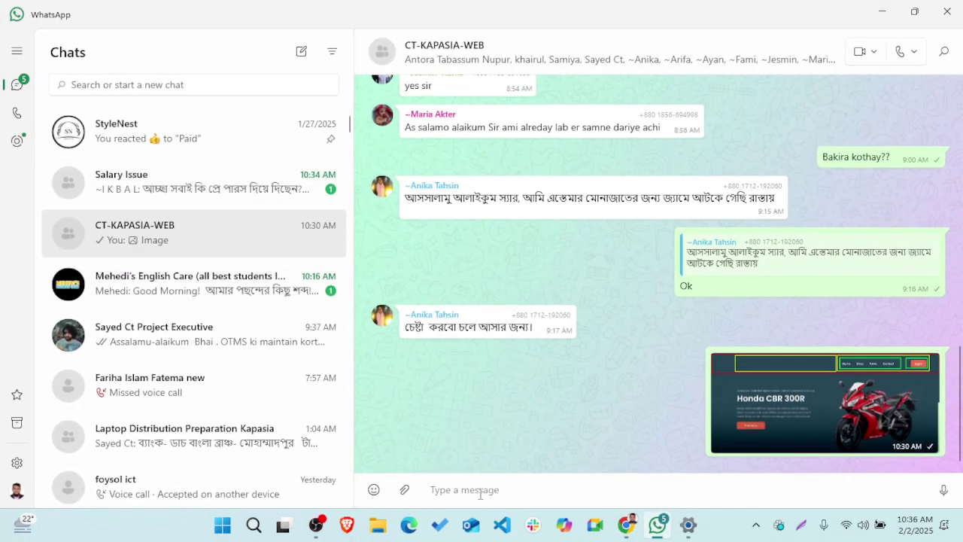
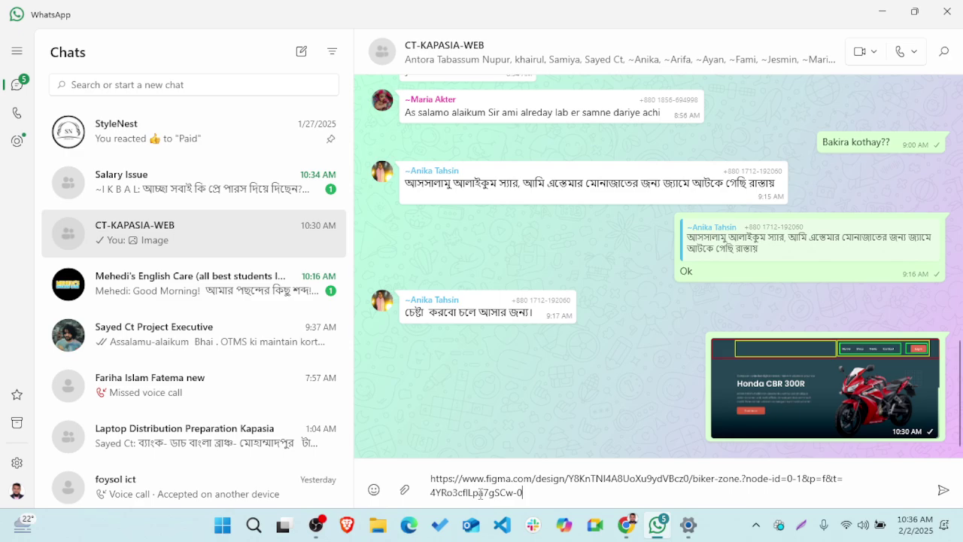
- Paste and send the biker-zone Figma link in CT-KAPASIA-WEB, then minimise WhatsApp
click(885, 13)
scroll(676, 298, down, 1)
- Zoom the canvas to 15% then 35% and pan right to the MacBook Pro - 10 frame
scroll(678, 299, up, 2)
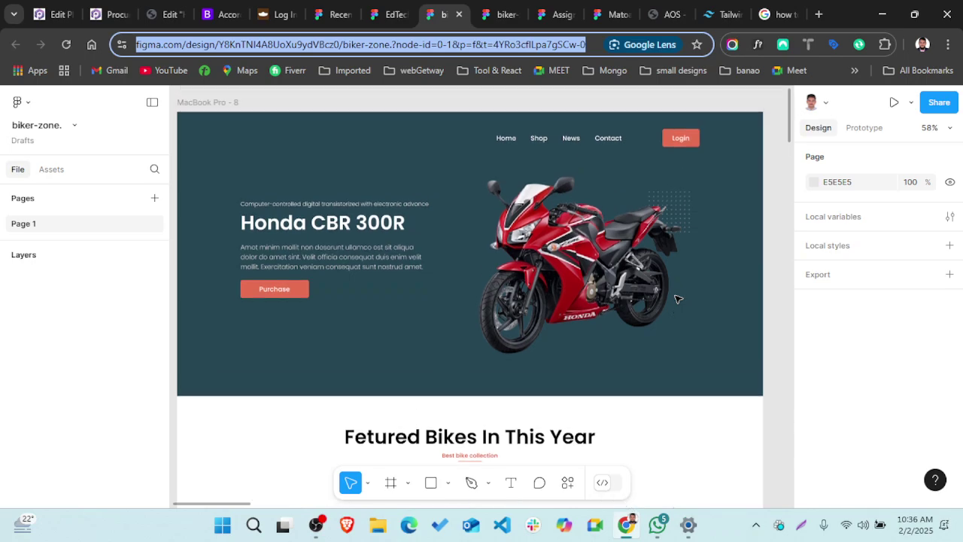
scroll(367, 347, down, 1)
scroll(366, 347, left, 1)
ctrl+scroll(366, 347, down, 3)
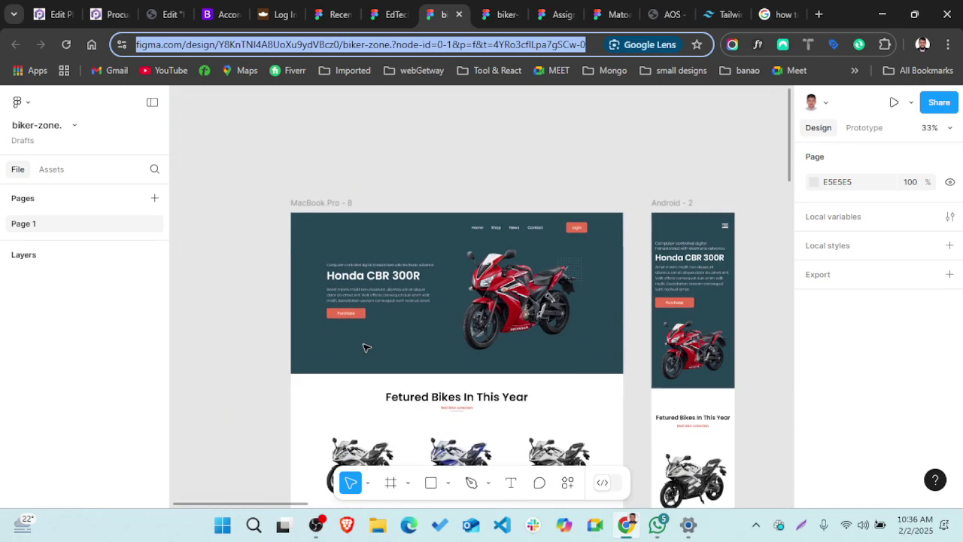
scroll(366, 347, right, 1)
scroll(366, 347, down, 2)
scroll(364, 346, up, 1)
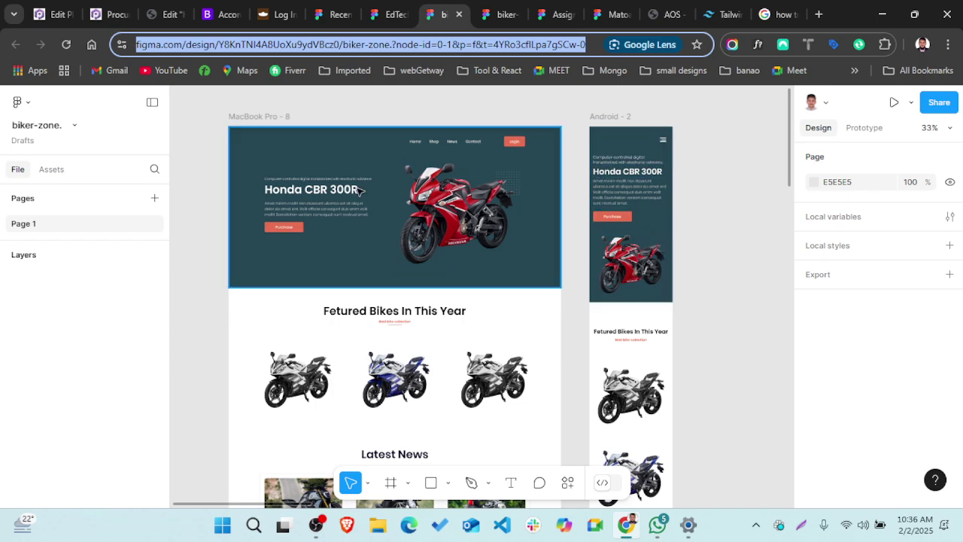
scroll(327, 192, up, 5)
scroll(327, 191, down, 3)
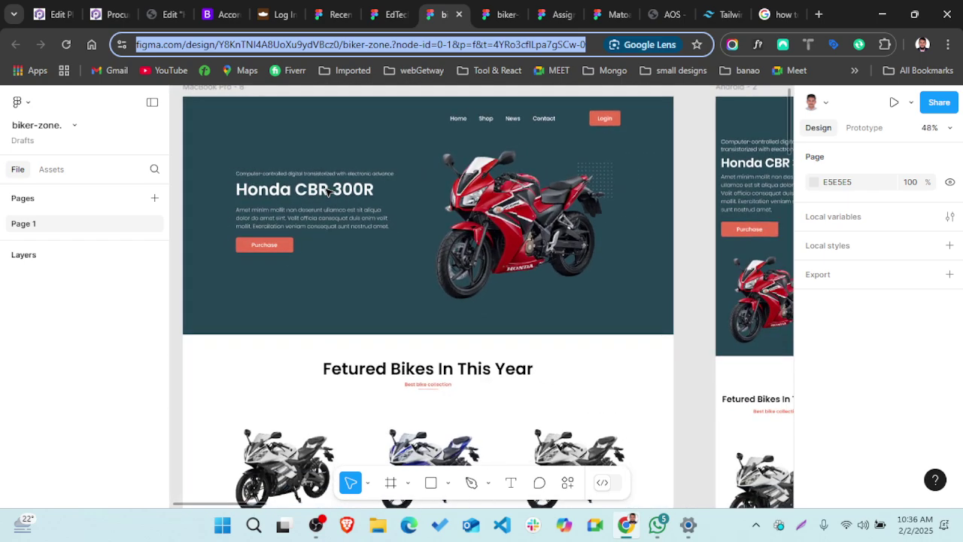
scroll(327, 192, down, 2)
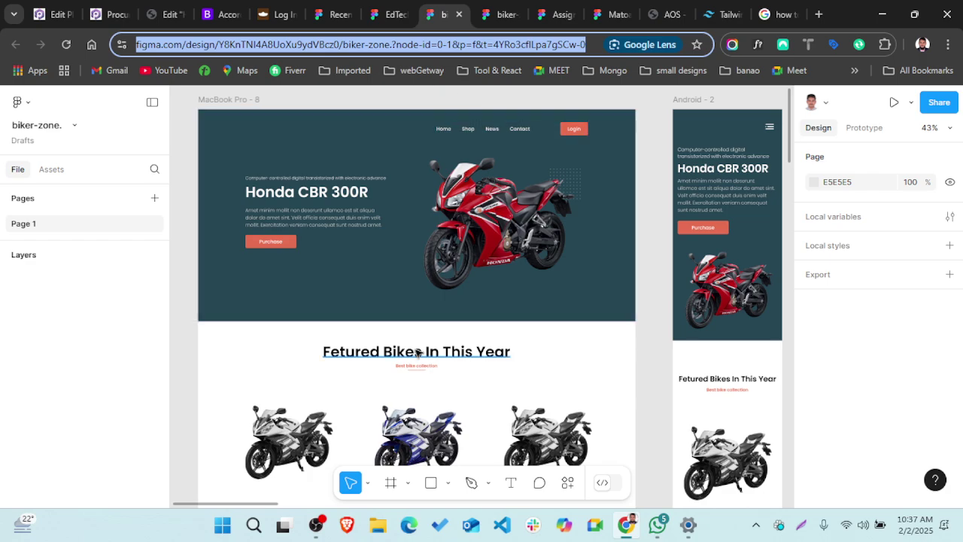
scroll(418, 354, down, 3)
ctrl+scroll(418, 354, down, 2)
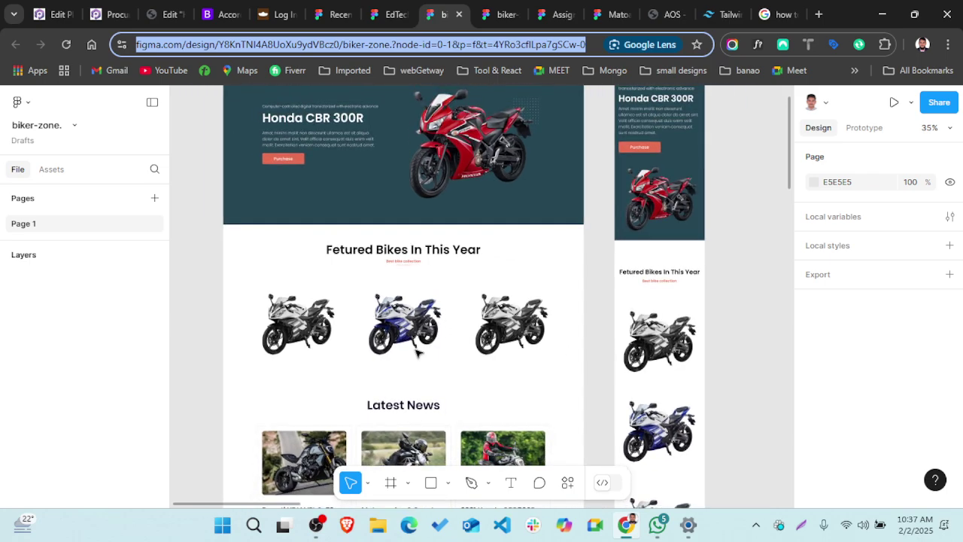
scroll(418, 354, up, 3)
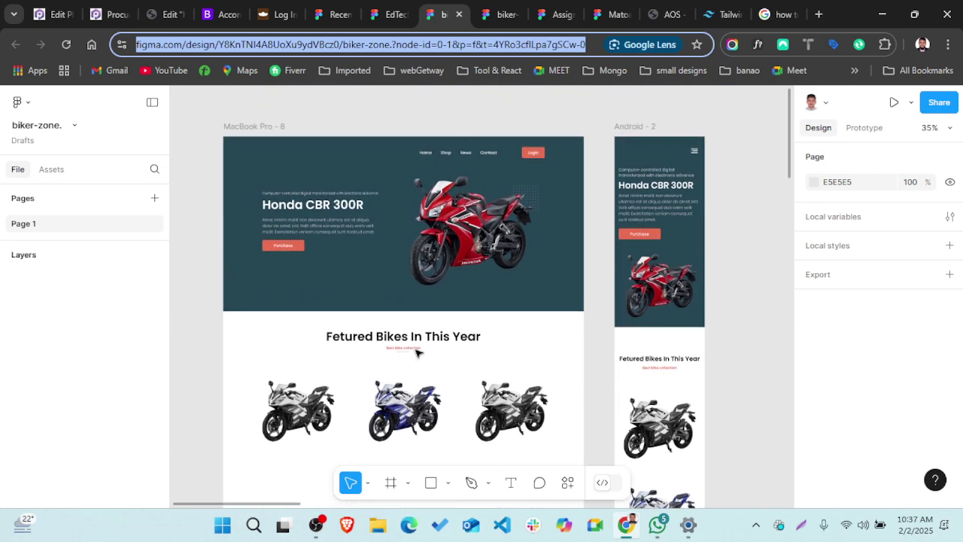
scroll(418, 352, down, 5)
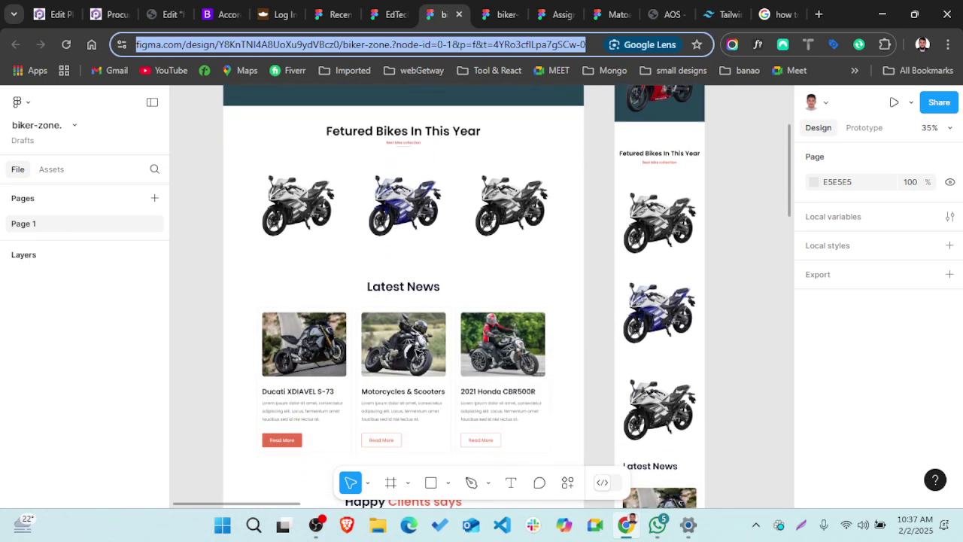
scroll(418, 352, down, 2)
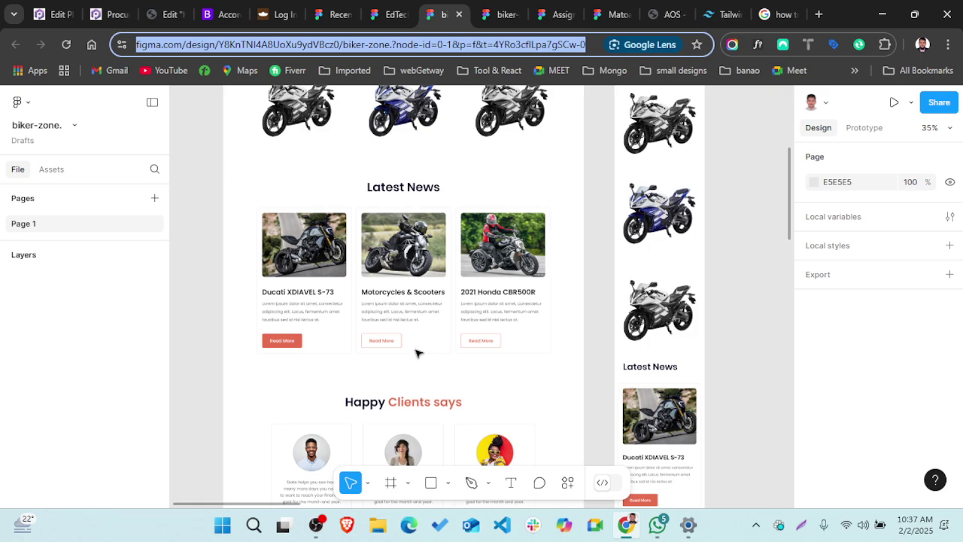
scroll(430, 262, up, 10)
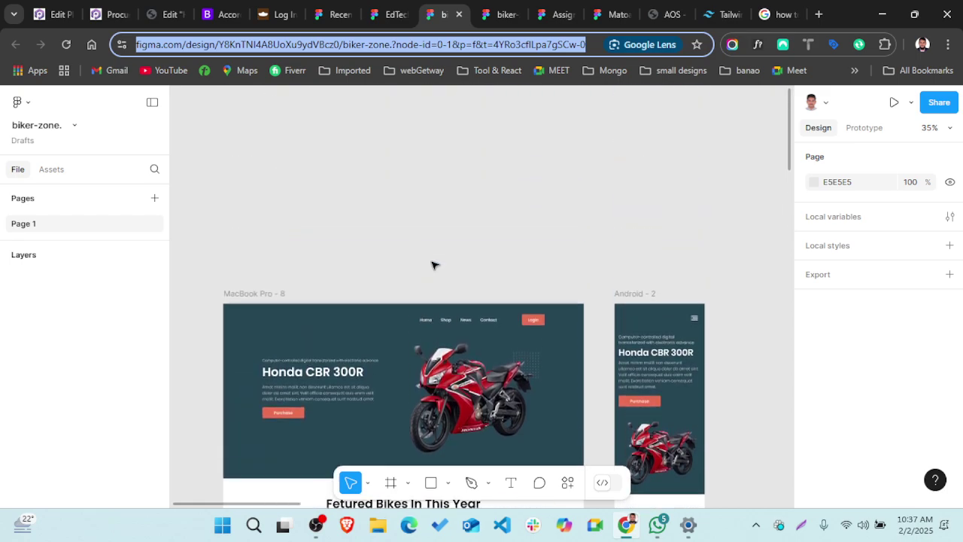
ctrl+scroll(433, 265, down, 4)
scroll(433, 265, right, 3)
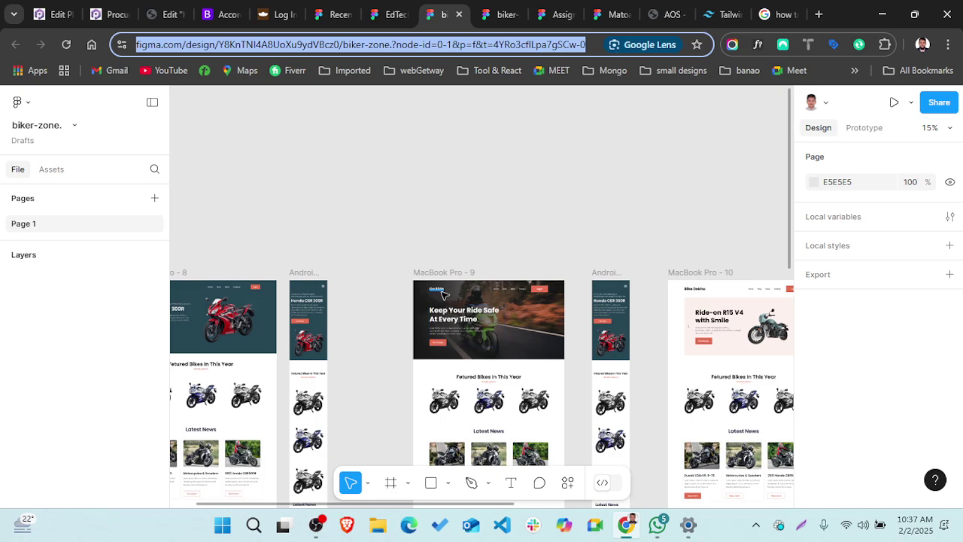
ctrl+scroll(442, 294, up, 4)
scroll(443, 294, right, 2)
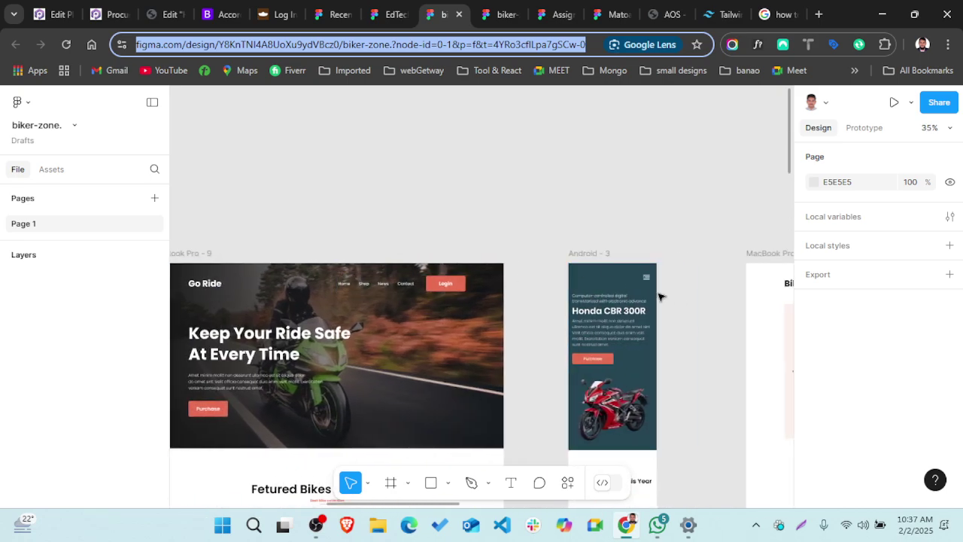
scroll(679, 303, right, 3)
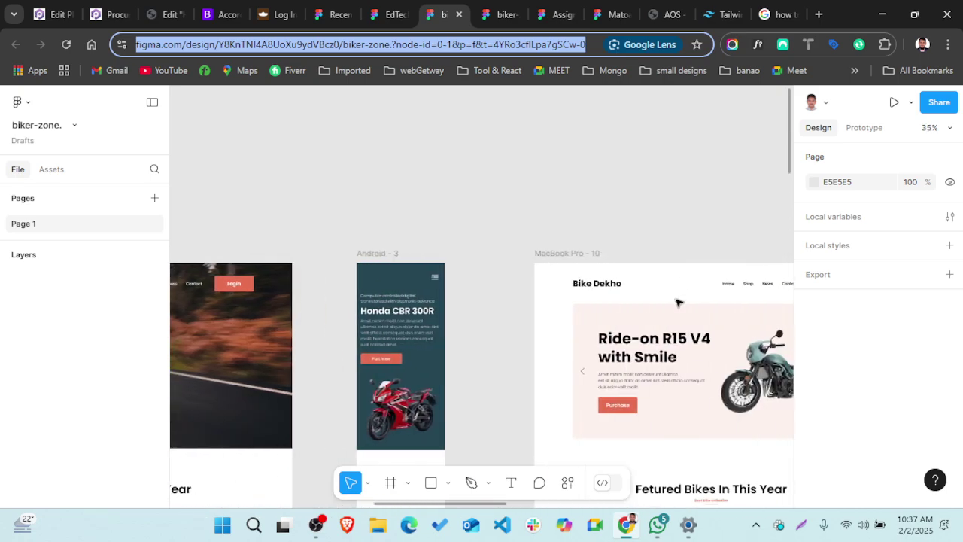
- Add a 1x PNG export setting to the Bike Dekho heading text, then deselect it
double_click(609, 291)
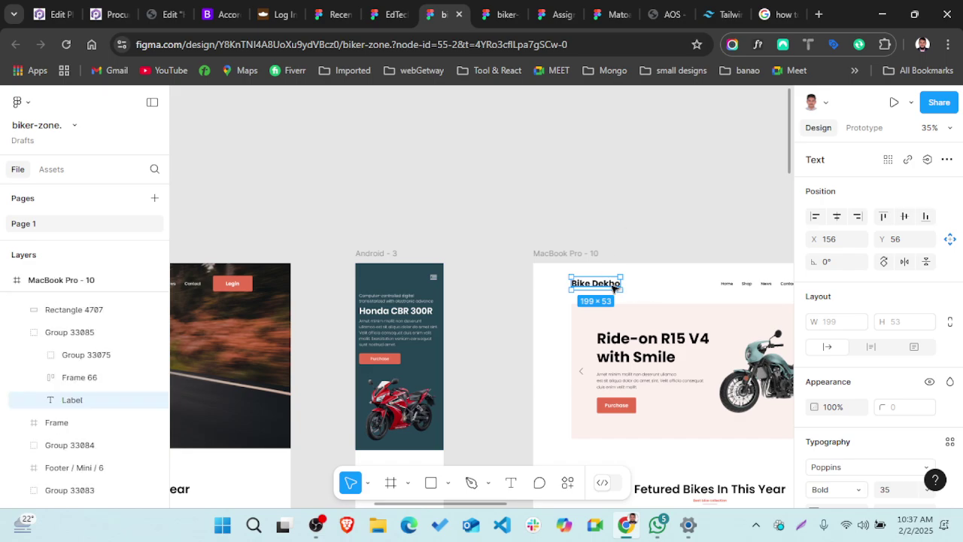
scroll(703, 230, down, 2)
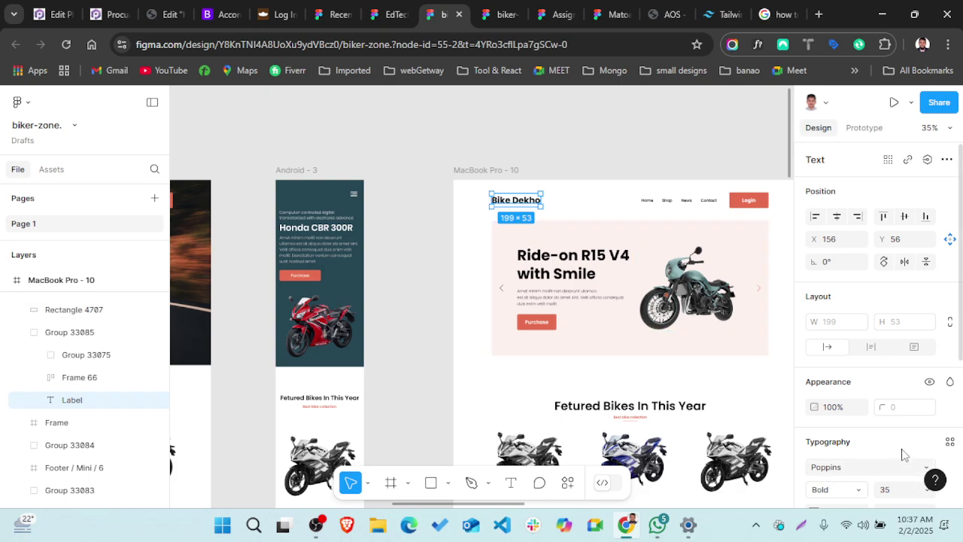
scroll(905, 446, down, 3)
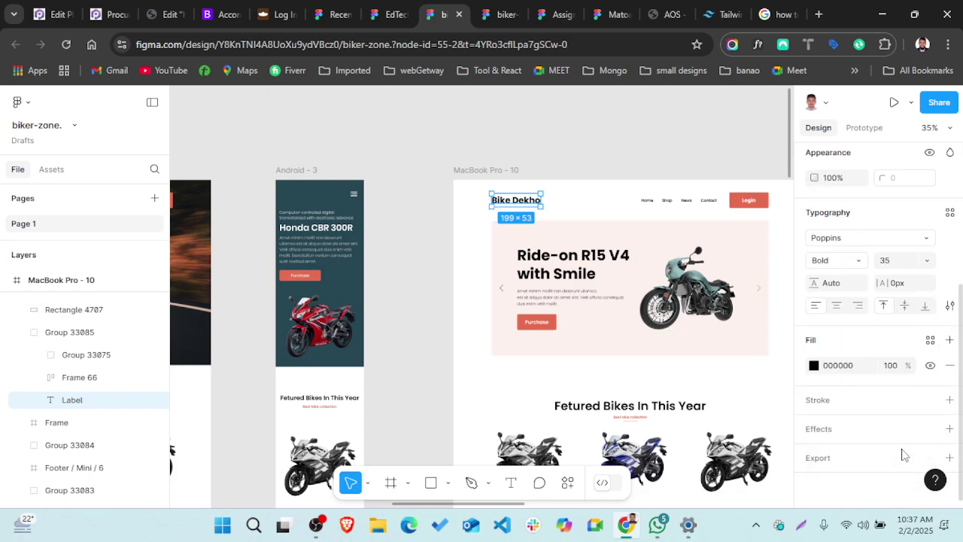
click(853, 460)
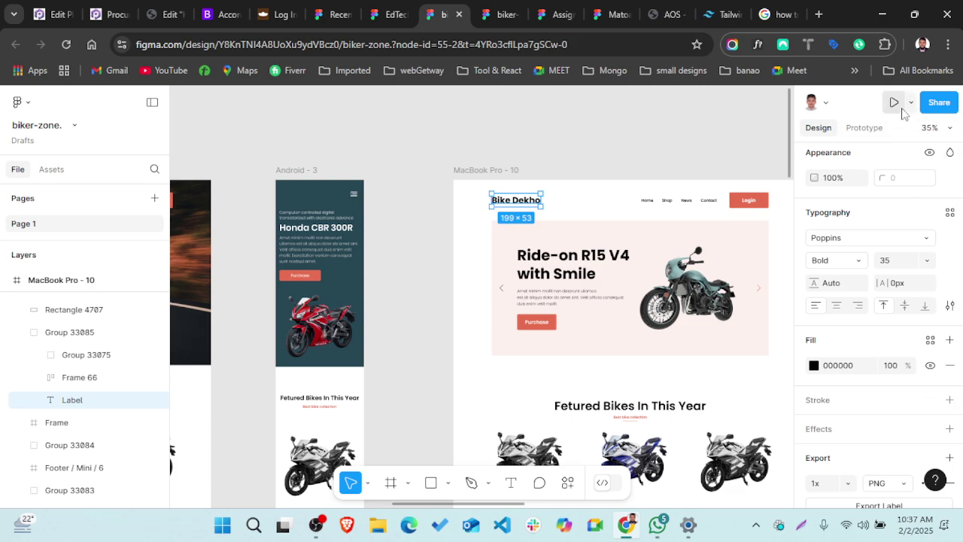
click(826, 103)
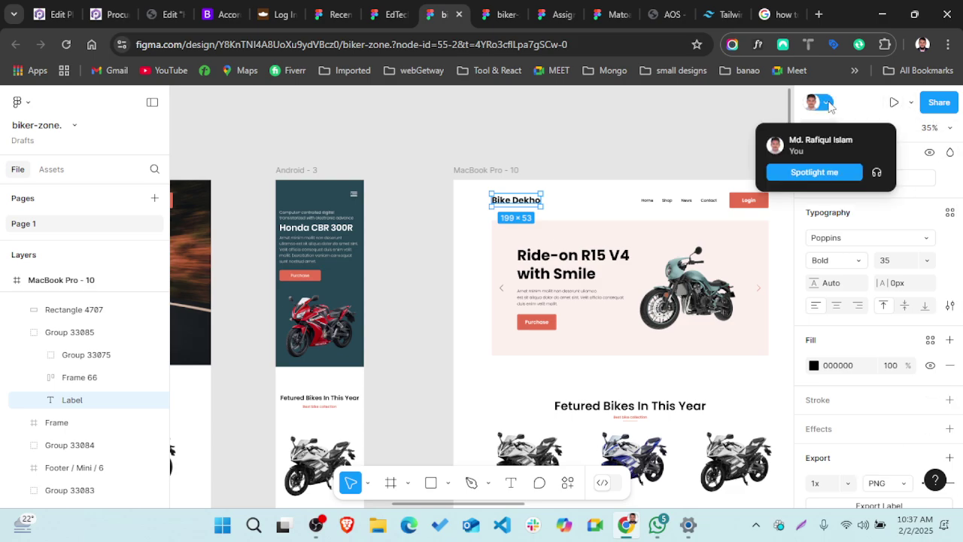
click(721, 119)
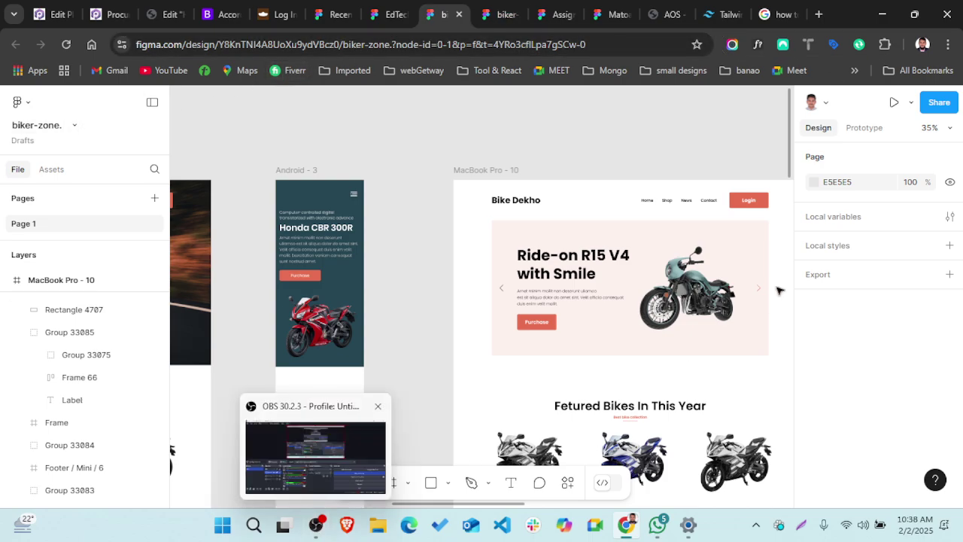
- Log out of Figma through the main menu's Help and account submenu
click(23, 102)
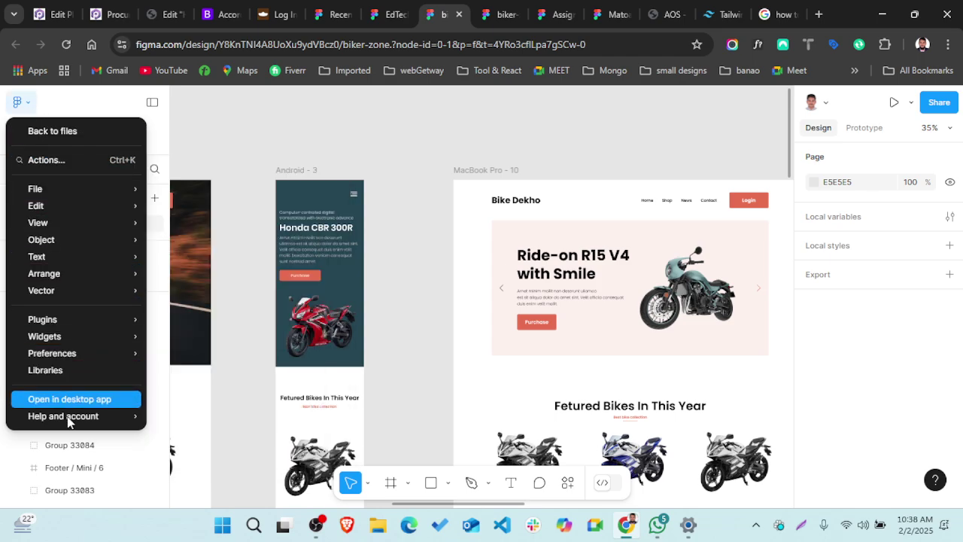
mouse_move(67, 421)
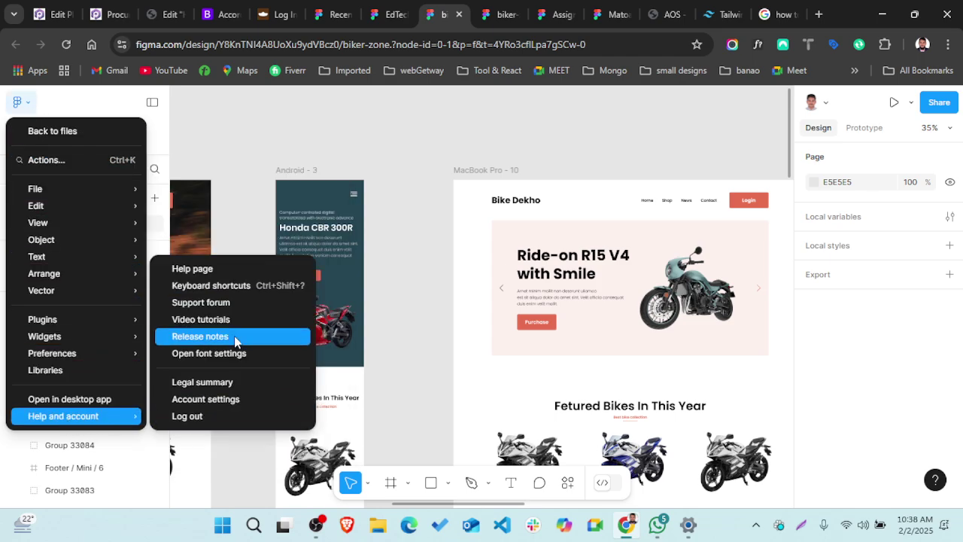
click(210, 421)
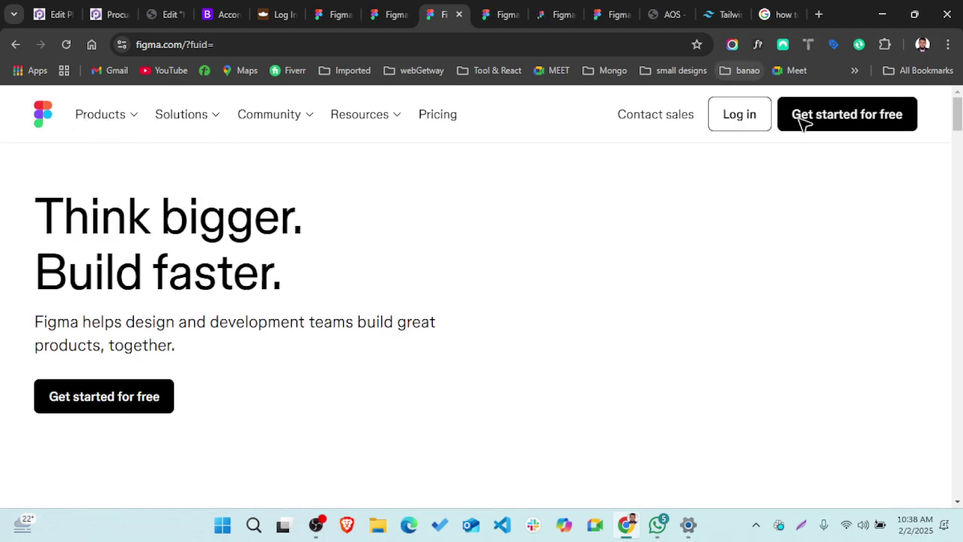
- Log back into Figma with the first listed Google account to reach Recents
click(755, 128)
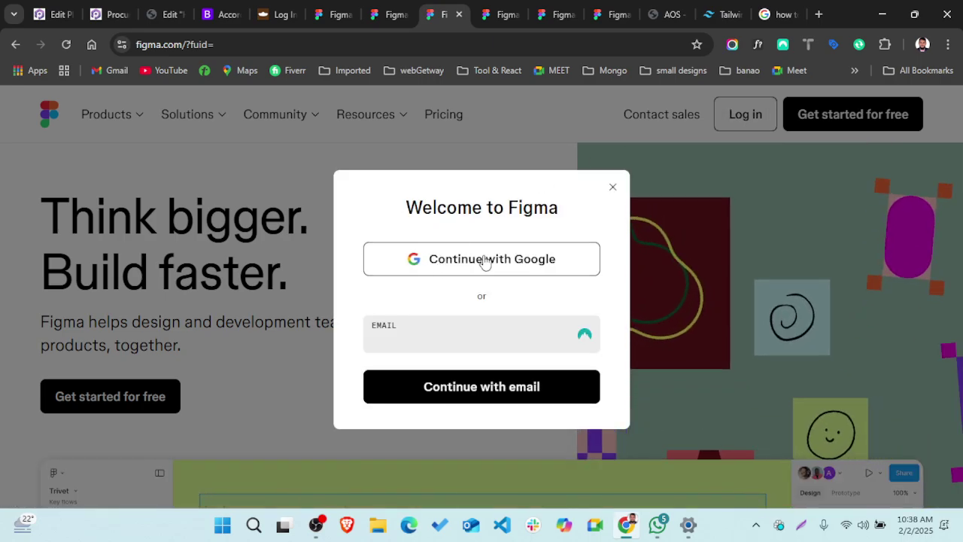
click(485, 260)
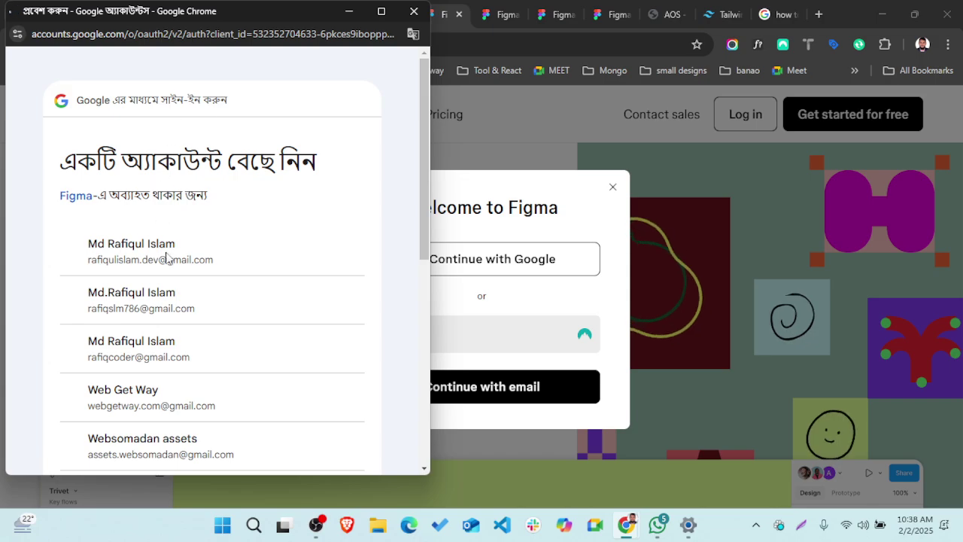
double_click(169, 258)
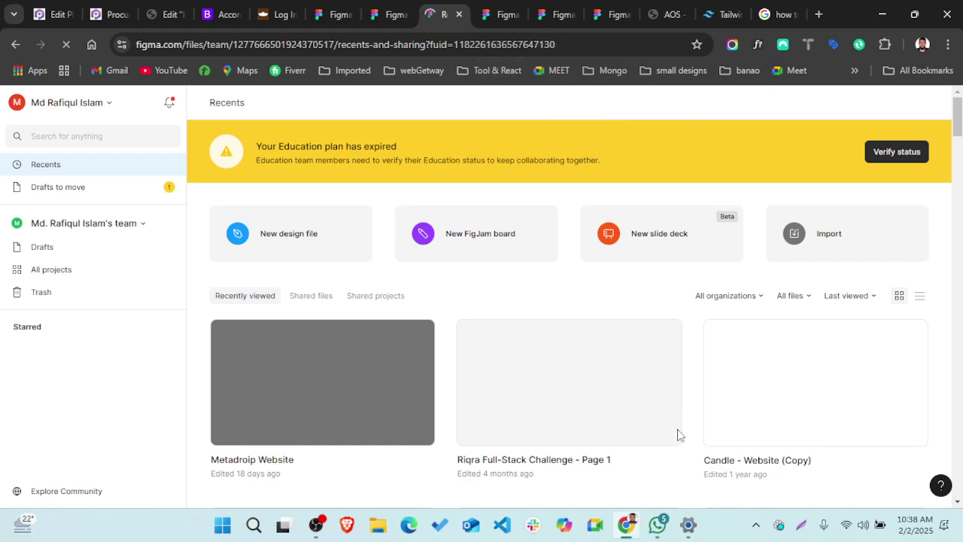
- Open the figma.com biker-zone link shared in the WhatsApp group chat
click(657, 524)
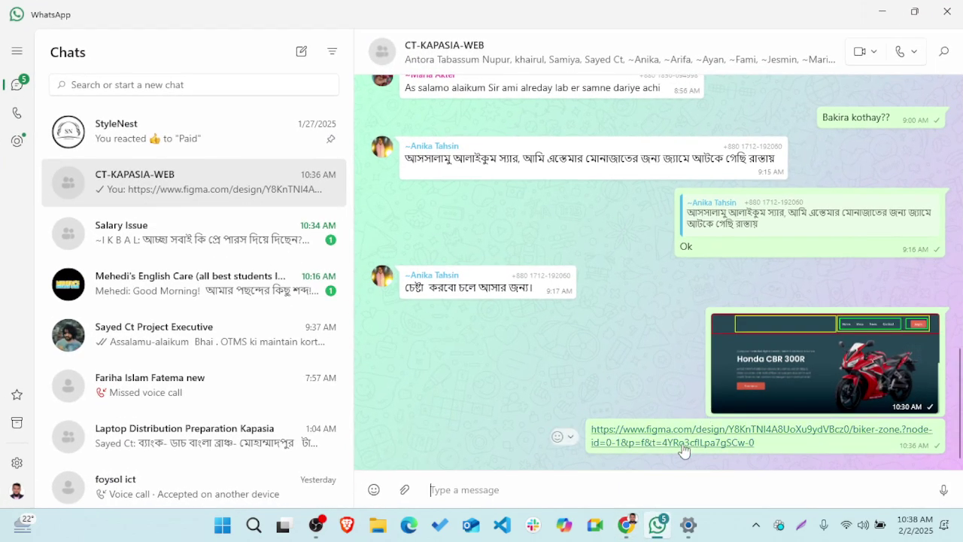
click(684, 446)
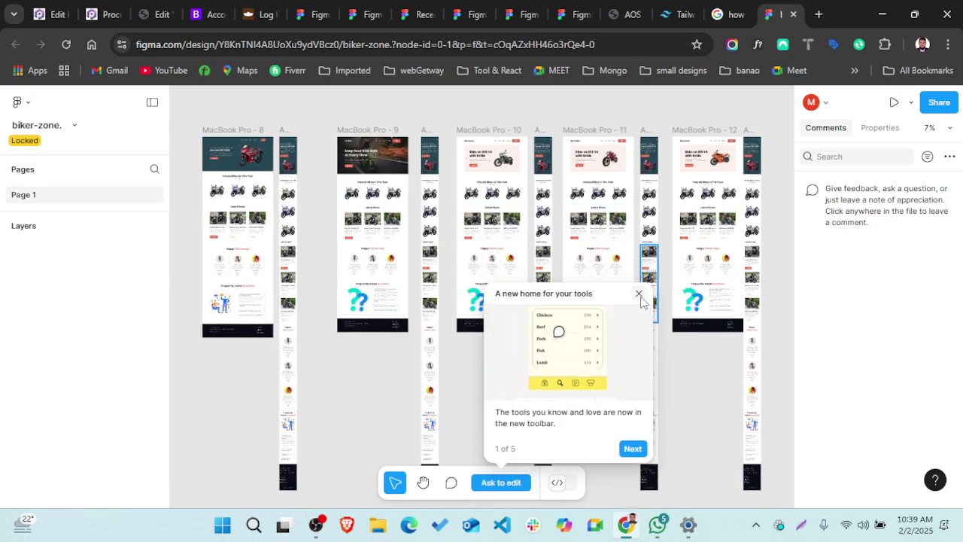
- Select the Bike Dekho text to show its Poppins 700, 35px, #000000 specs and 1x PNG export
click(638, 293)
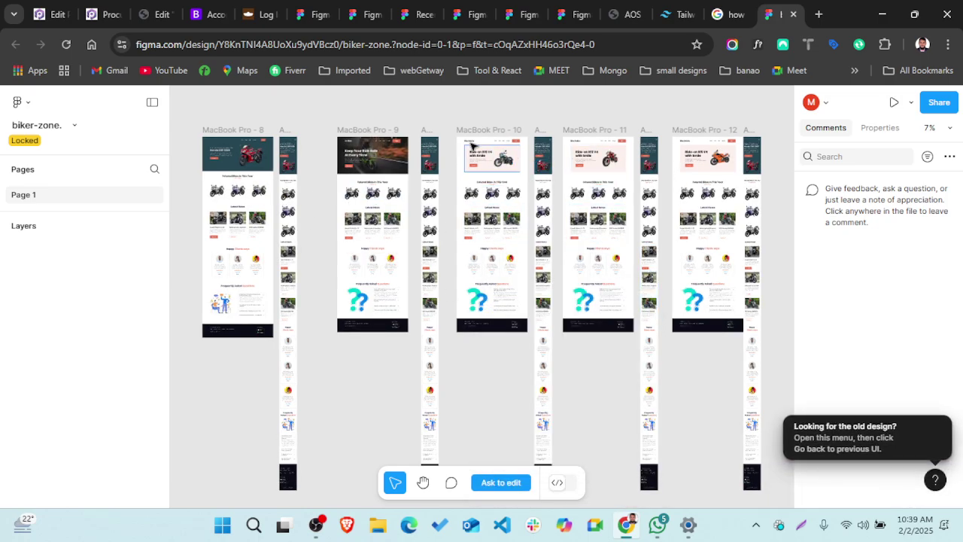
scroll(473, 145, up, 10)
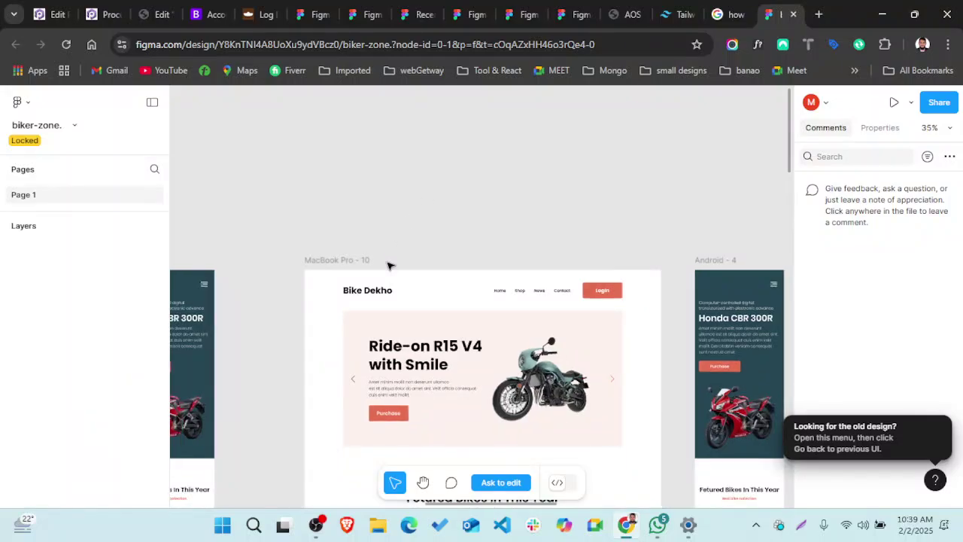
scroll(388, 265, down, 2)
click(349, 242)
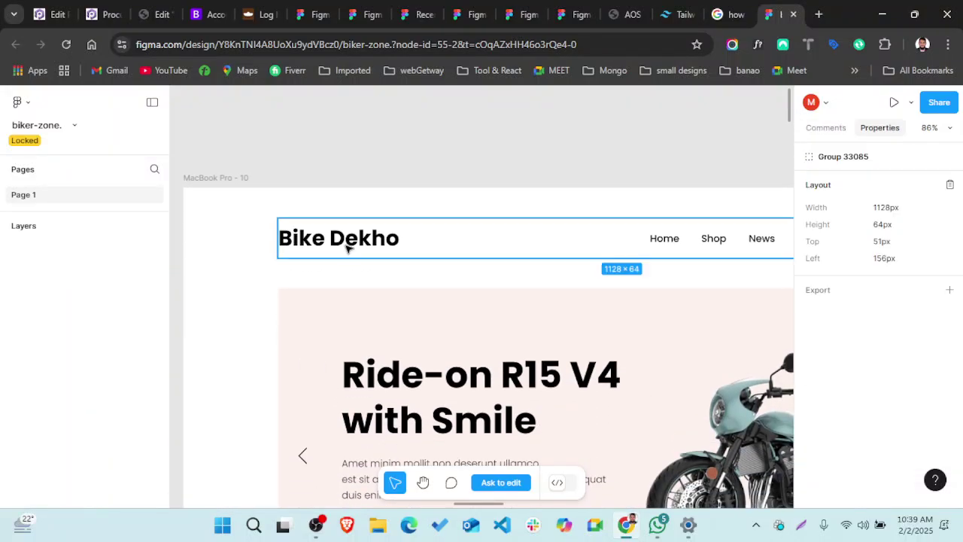
click(346, 246)
click(526, 178)
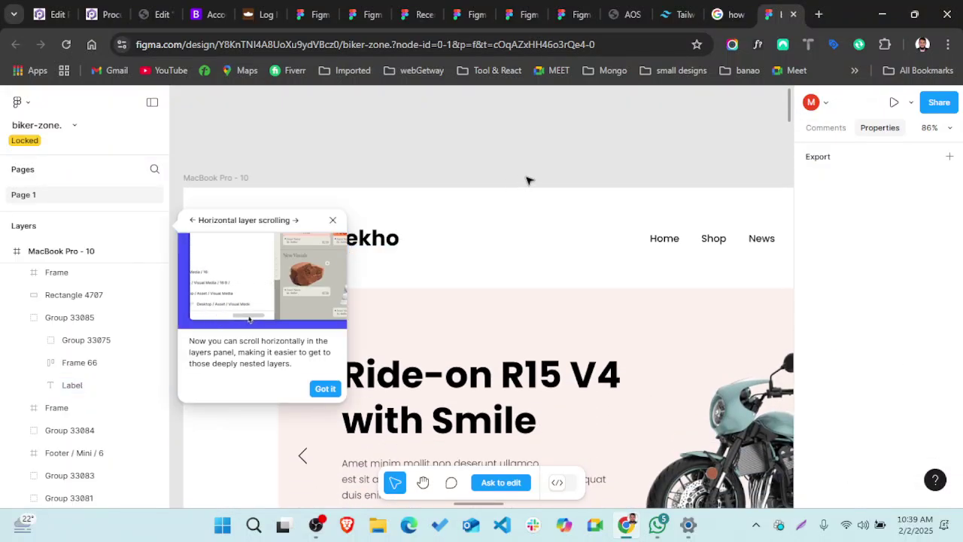
click(333, 221)
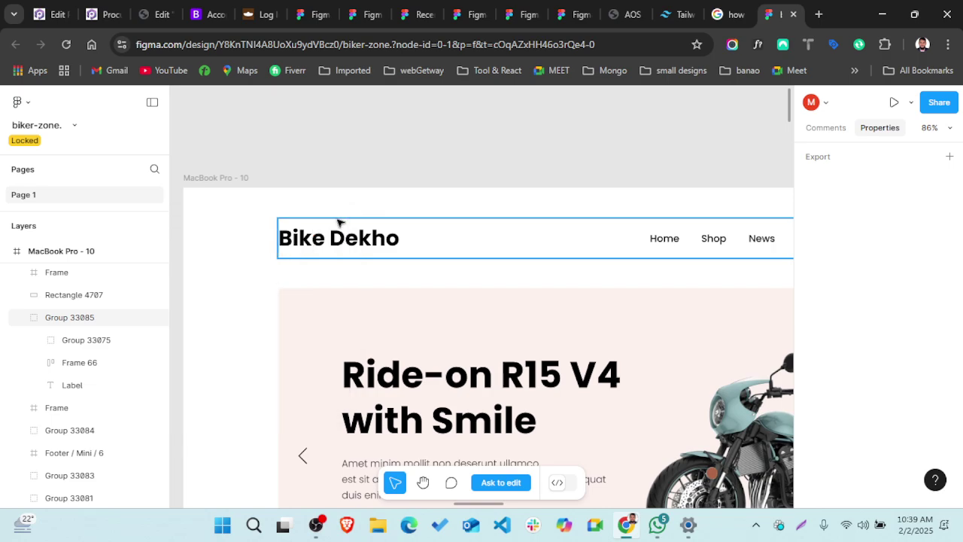
double_click(338, 238)
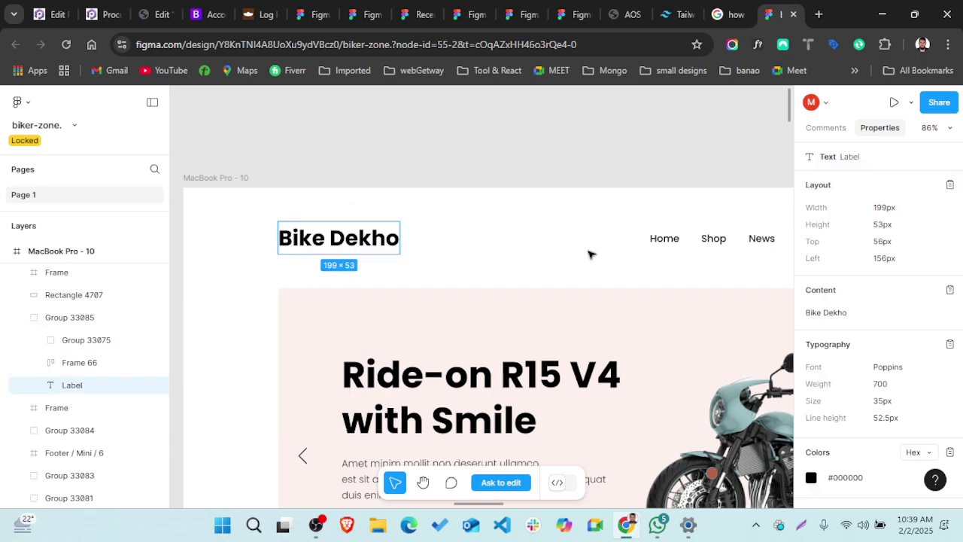
scroll(860, 418, down, 3)
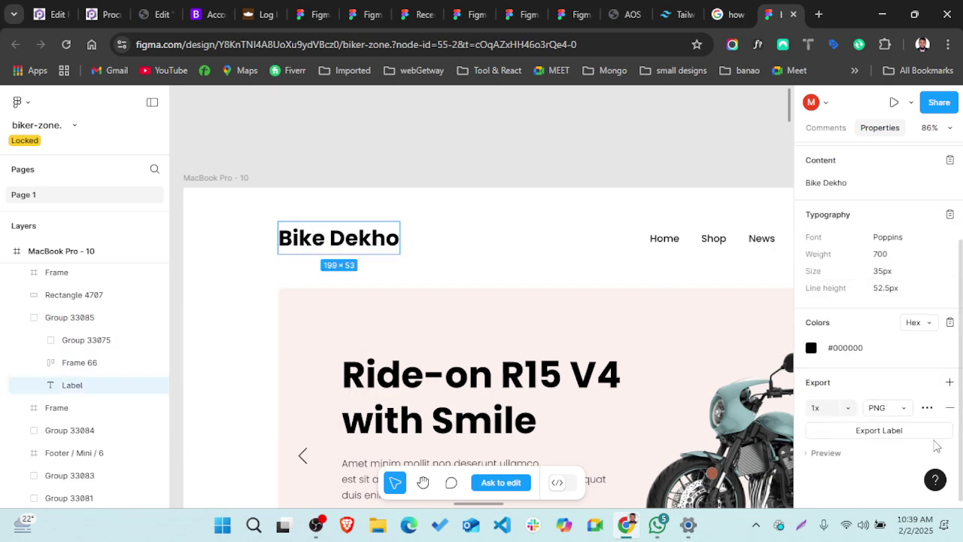
- Start a PNG export of the Bike Dekho label, cancel the save, and expand Export Preview
click(885, 440)
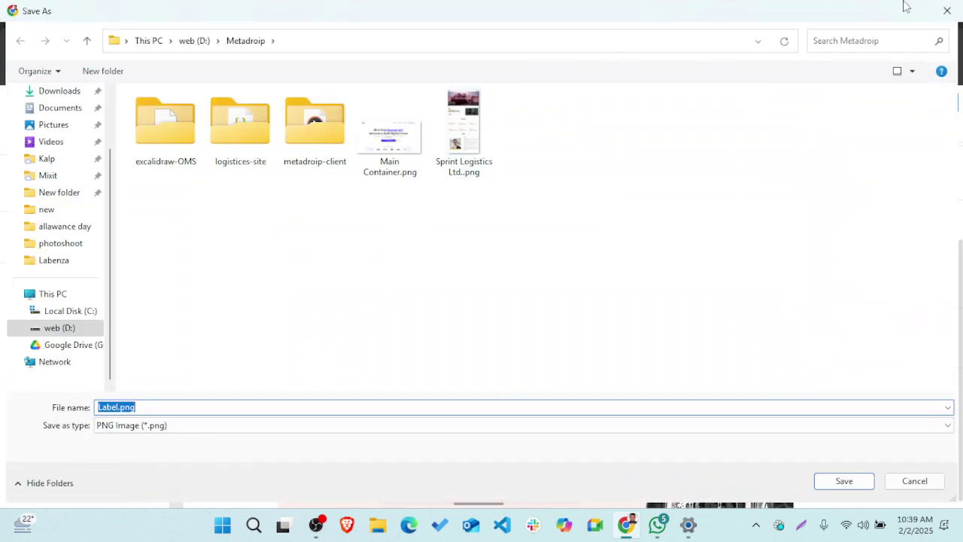
click(946, 10)
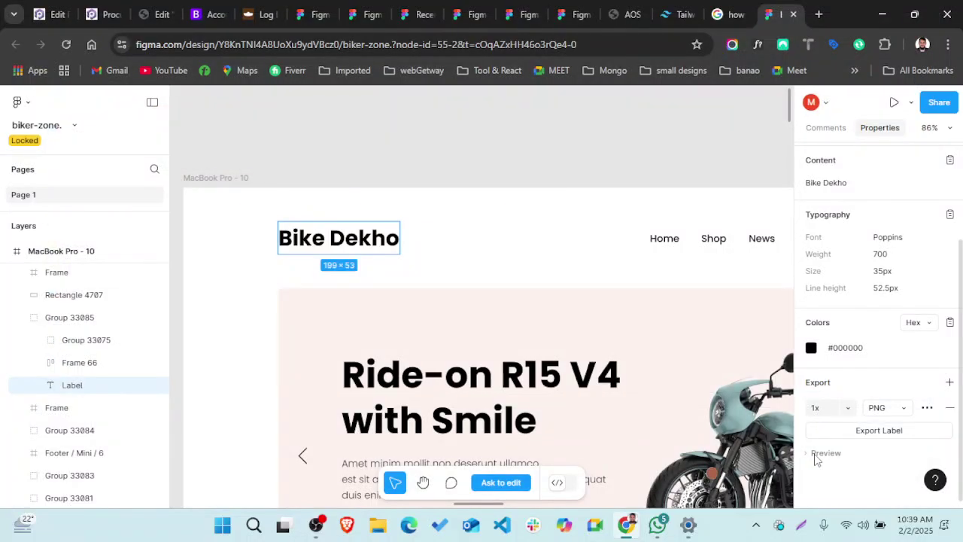
click(814, 455)
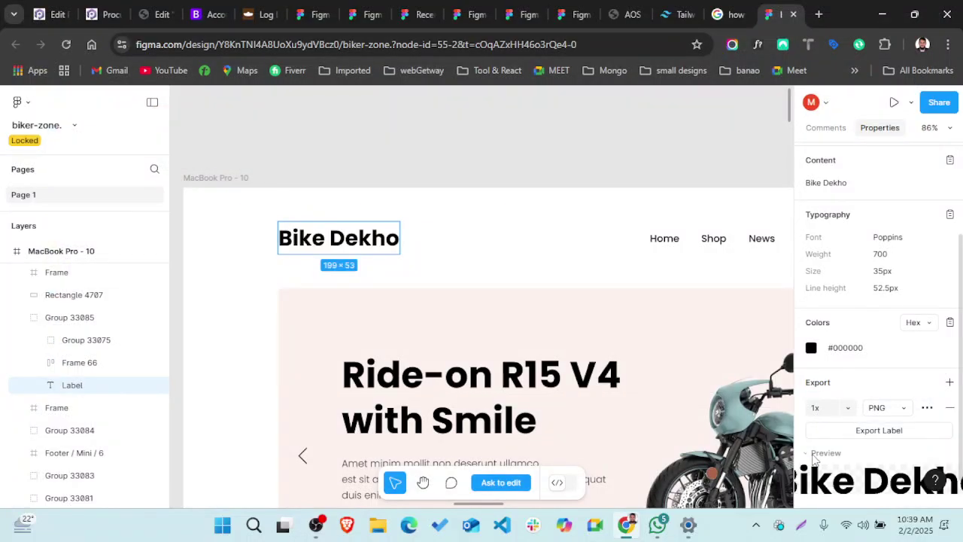
scroll(812, 459, down, 1)
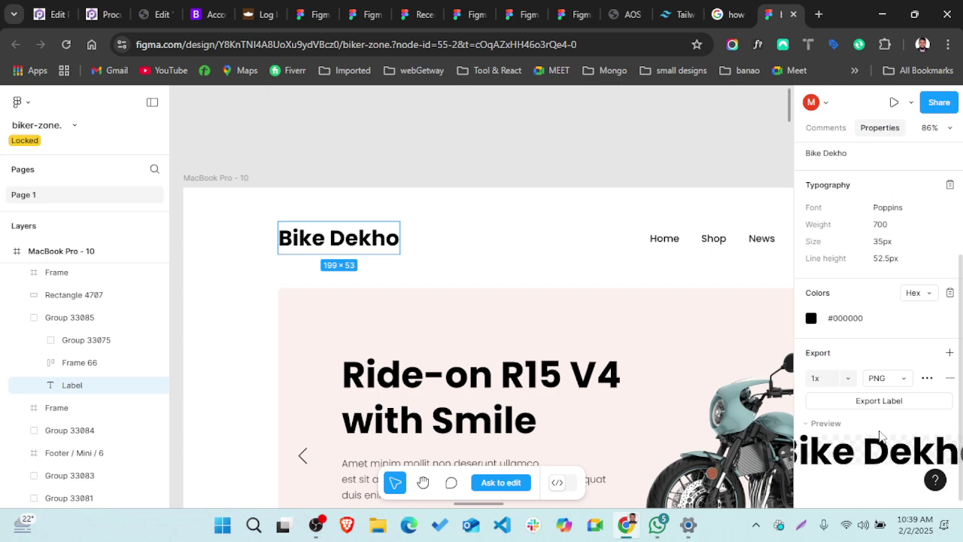
- Cycle the export format through JPEG and SVG to PDF, then start and cancel a PDF export
click(905, 382)
click(896, 395)
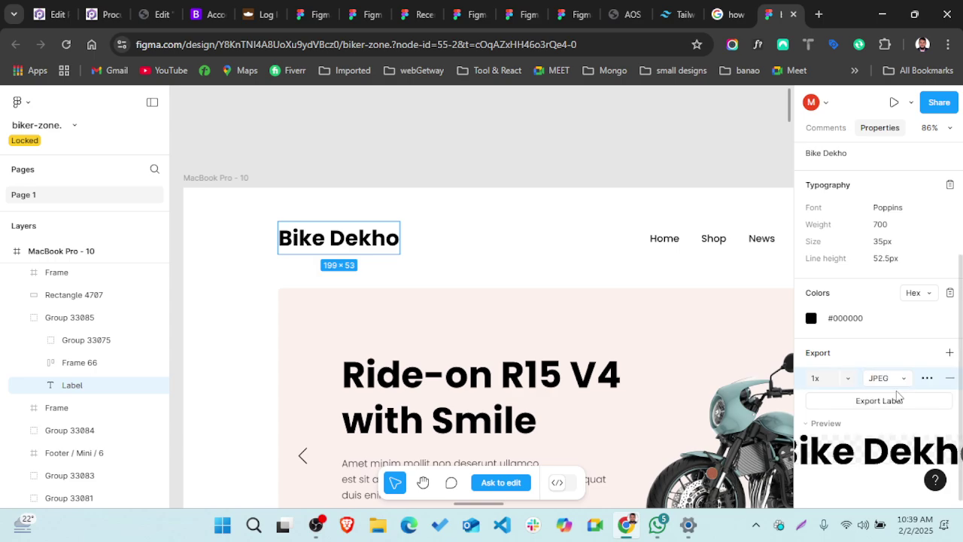
click(902, 380)
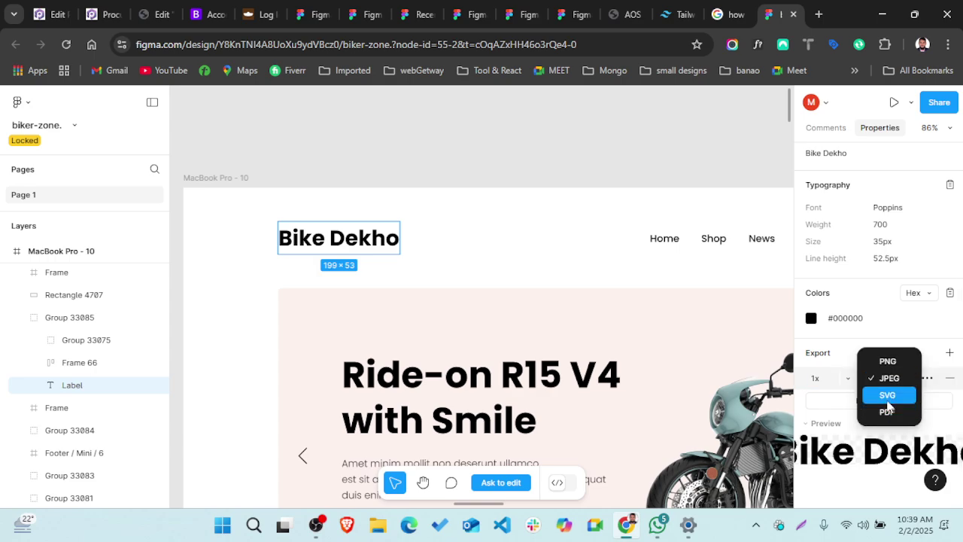
click(888, 404)
click(897, 382)
click(891, 396)
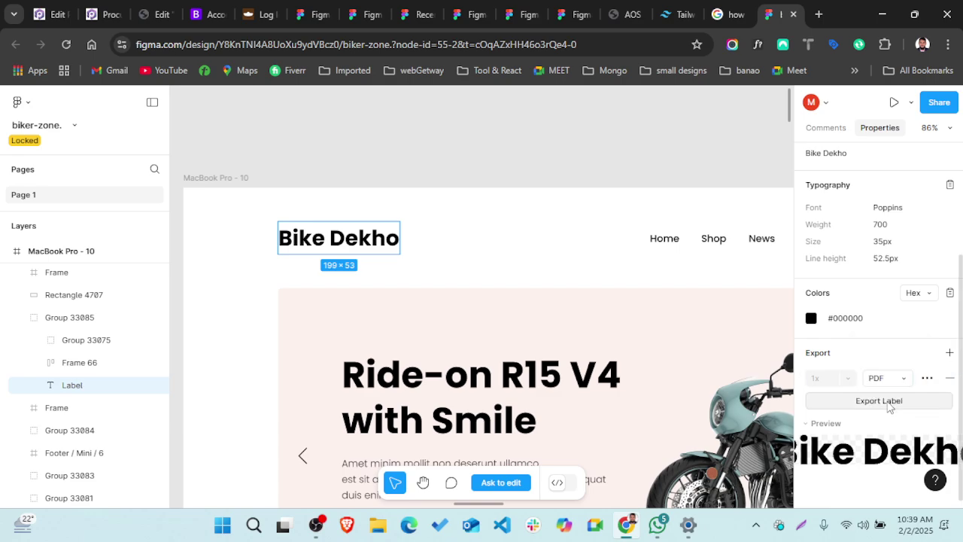
click(889, 405)
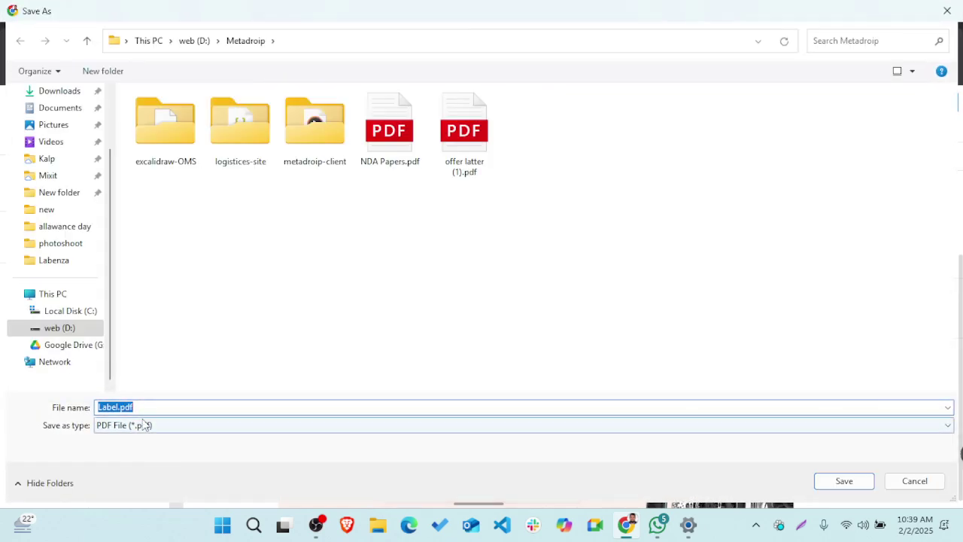
click(947, 10)
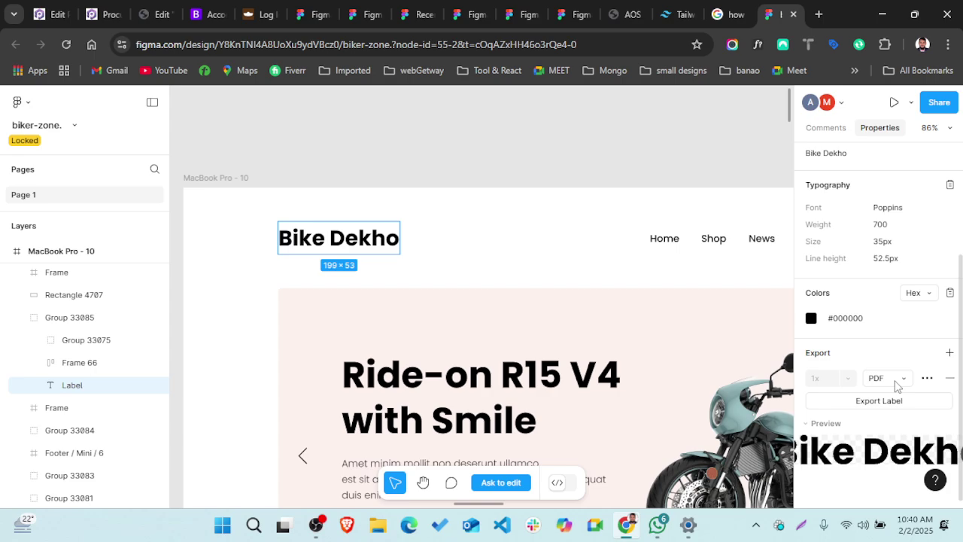
- Switch the label's export format from PDF back to 1x PNG and start the export
scroll(425, 353, down, 5)
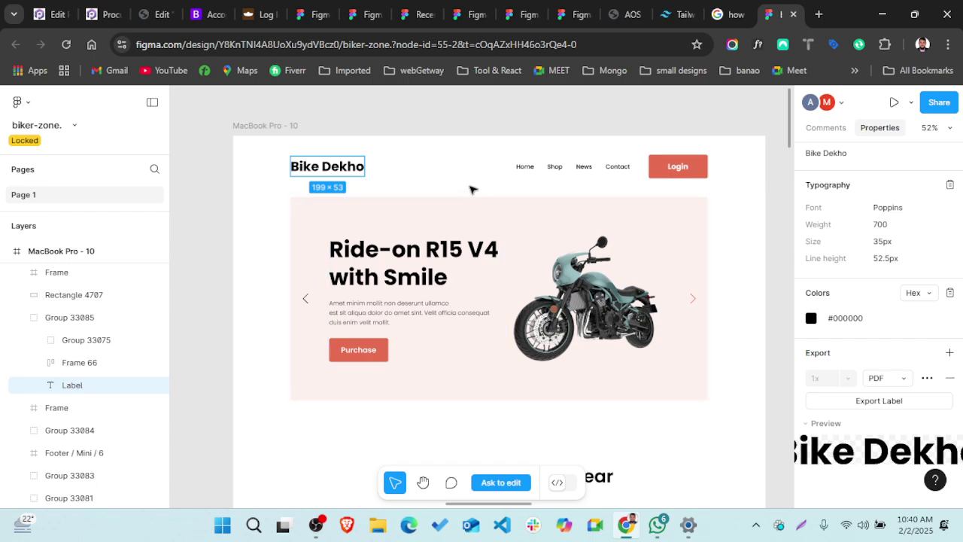
scroll(468, 185, right, 2)
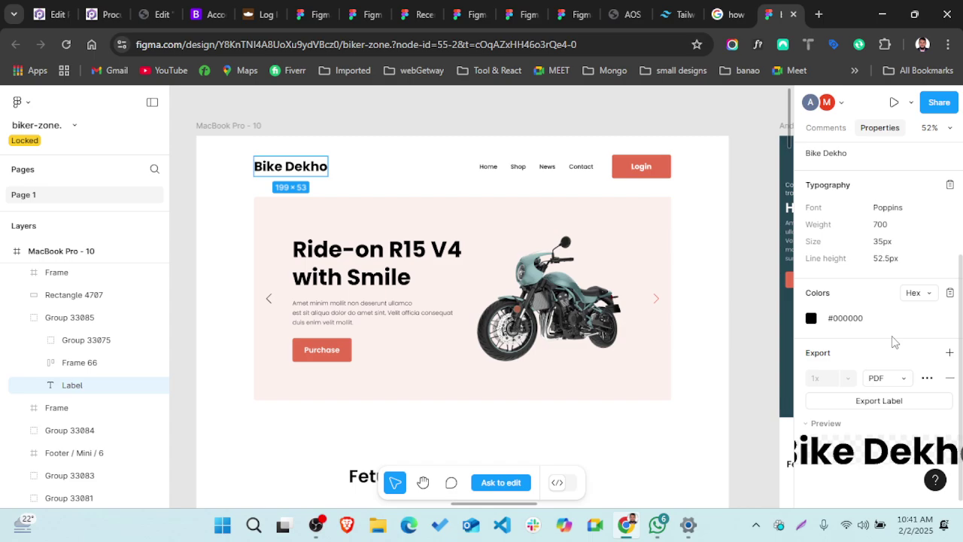
scroll(893, 341, up, 1)
scroll(892, 341, down, 1)
click(900, 382)
click(887, 328)
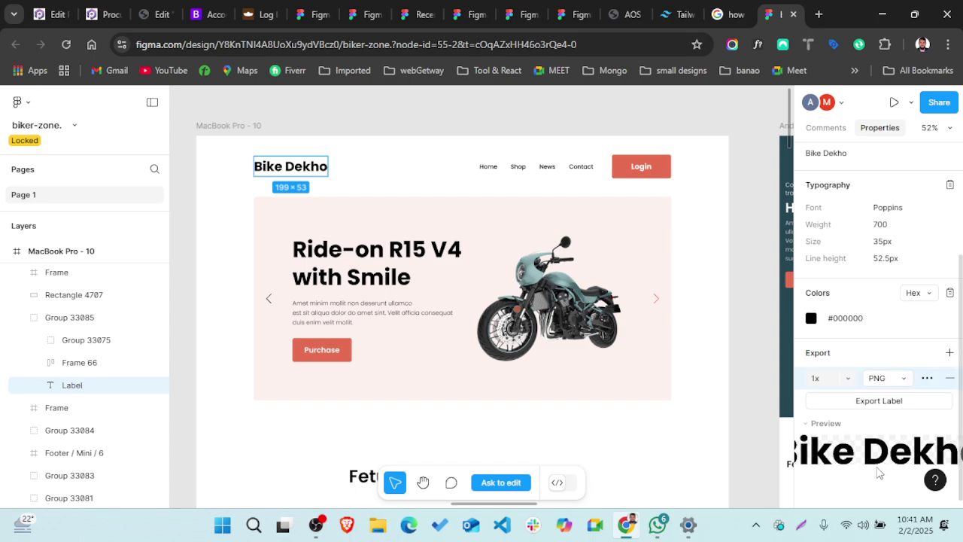
click(869, 404)
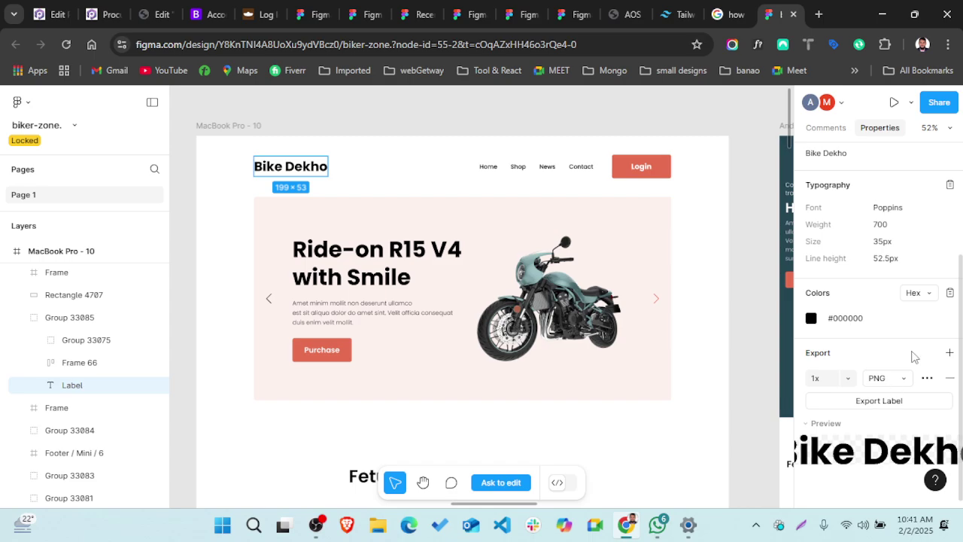
- Export the label as Label.png and create and open a new phase-3 folder in D:\HPP
click(880, 403)
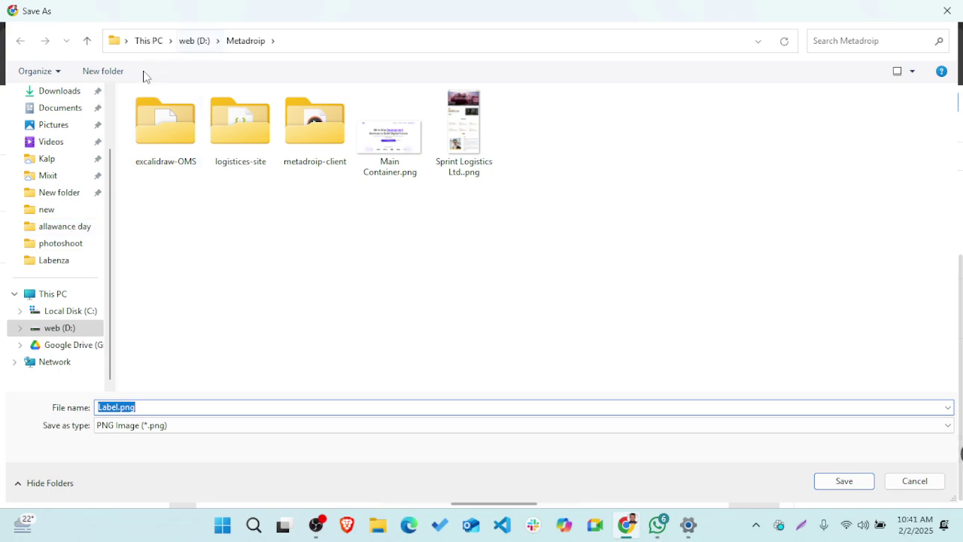
click(199, 49)
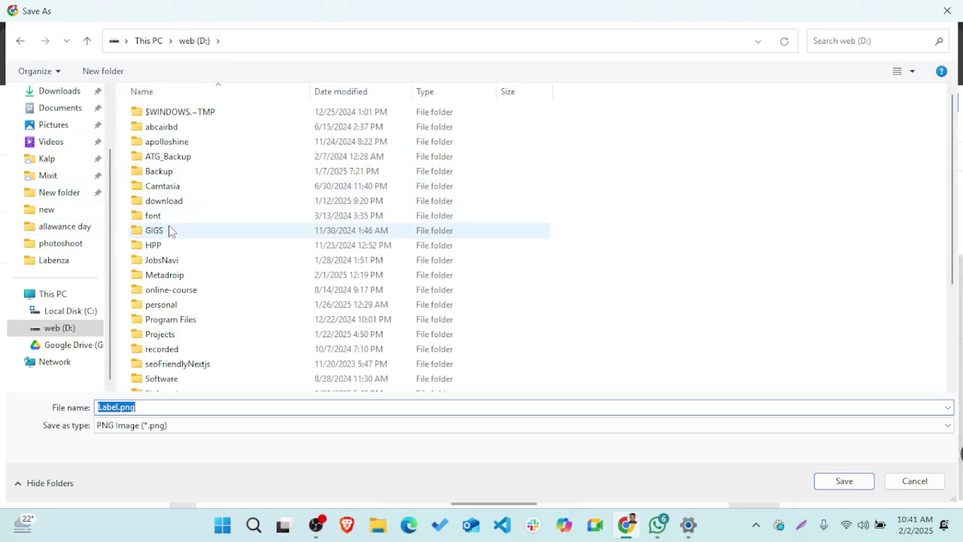
scroll(208, 218, down, 1)
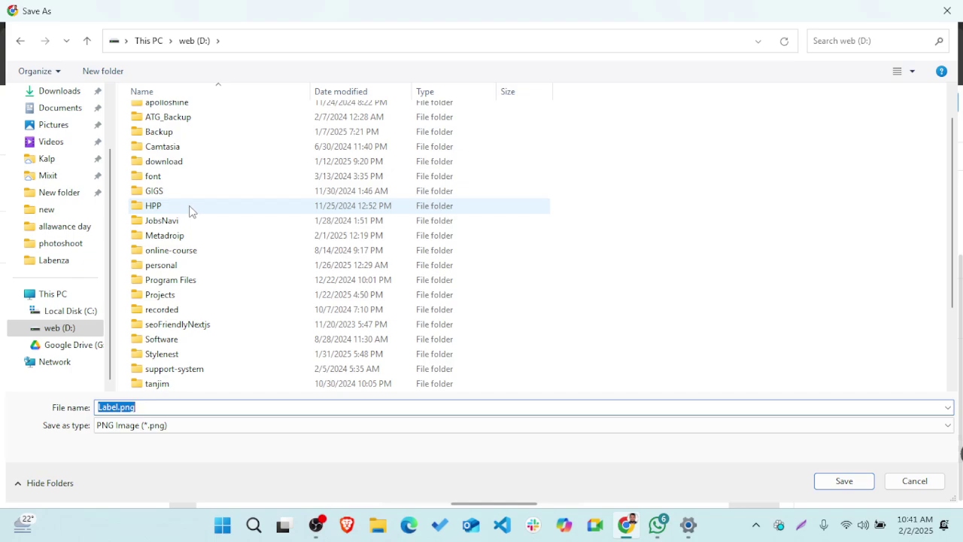
double_click(190, 207)
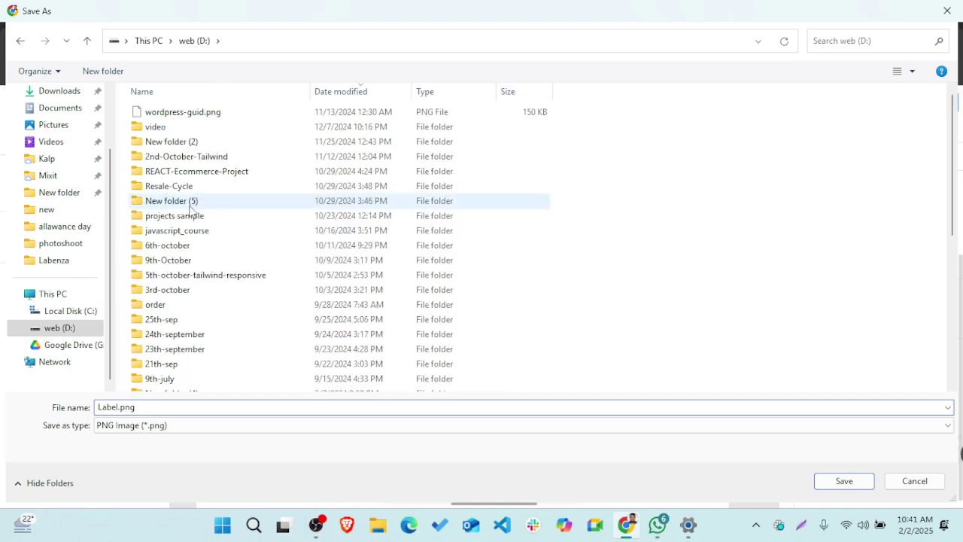
click(126, 77)
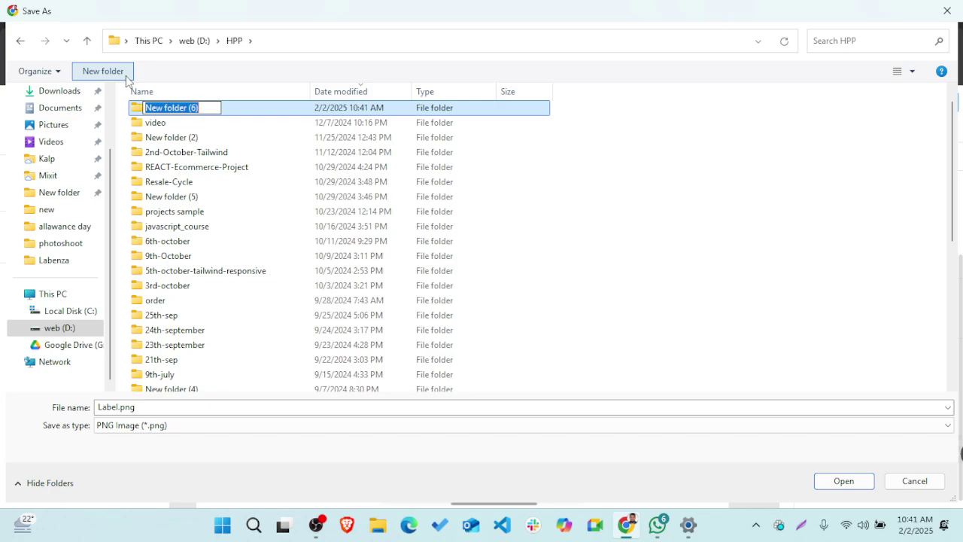
text(phase)
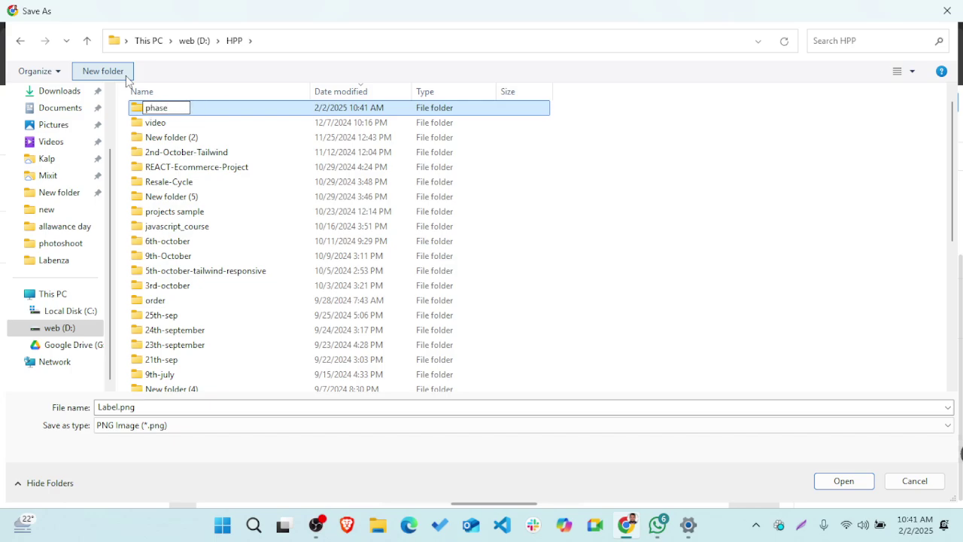
text(-3)
key(Return)
key(Return)
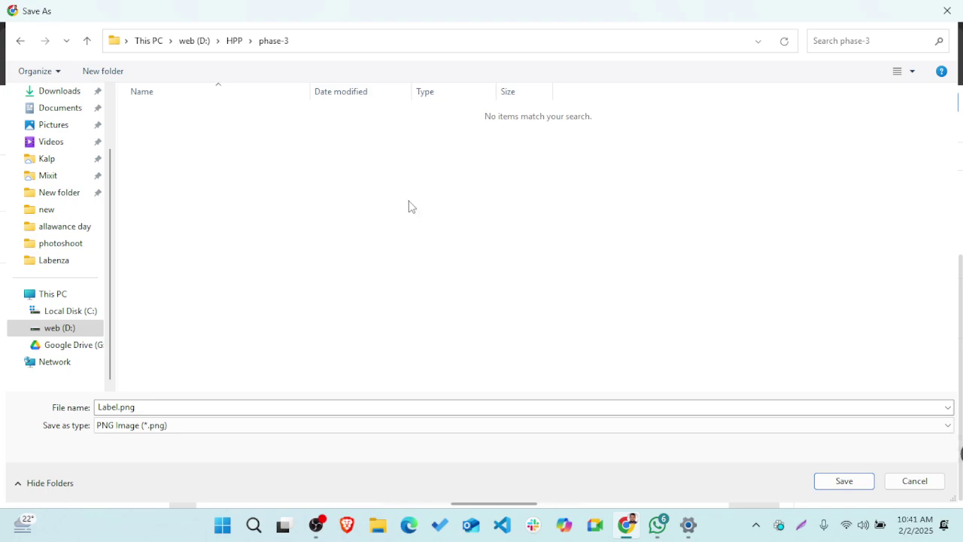
- Create and open a Bike-dekho folder inside phase-3
click(105, 78)
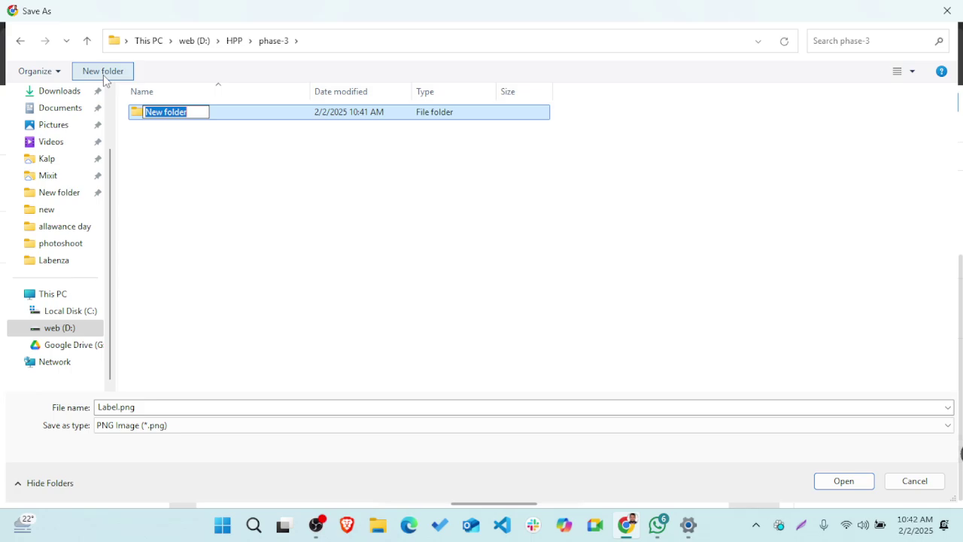
text(Bike-dekho)
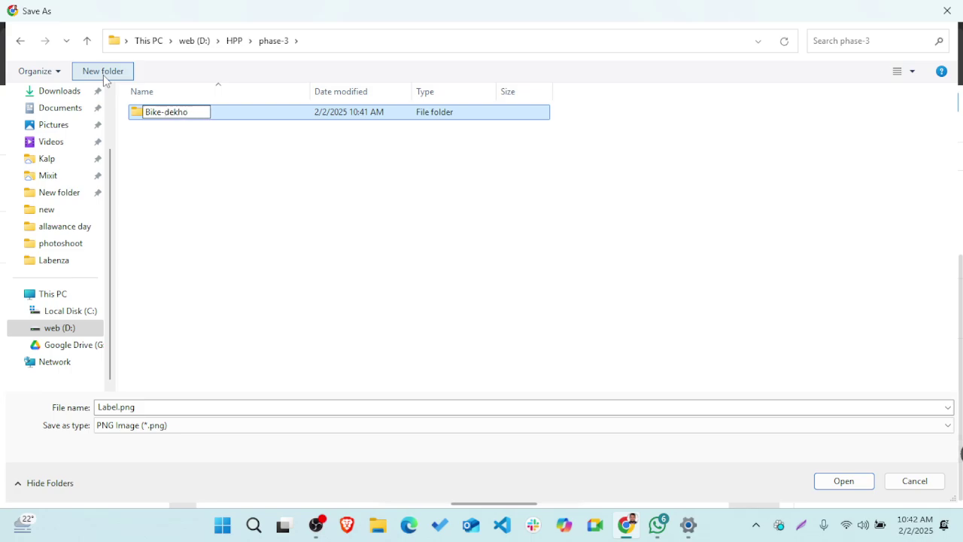
key(Return)
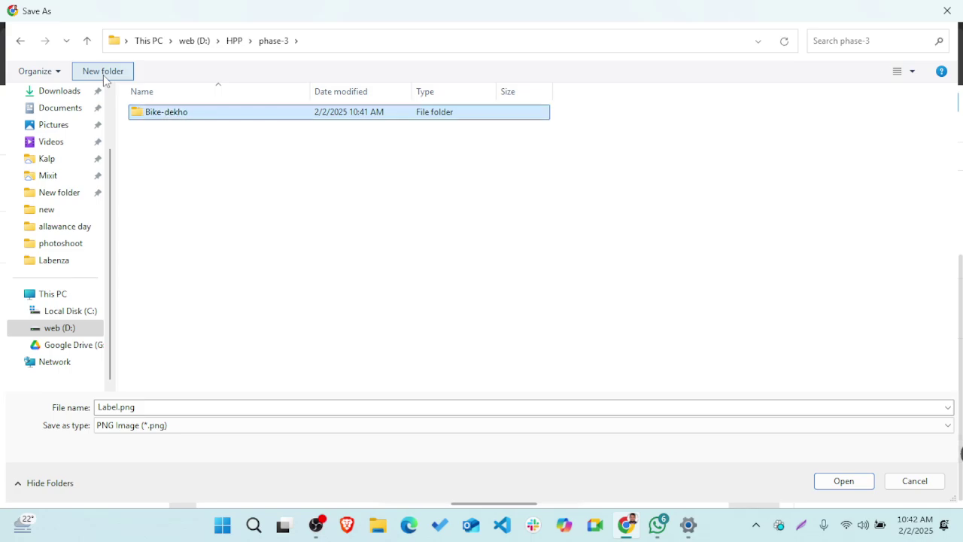
key(Return)
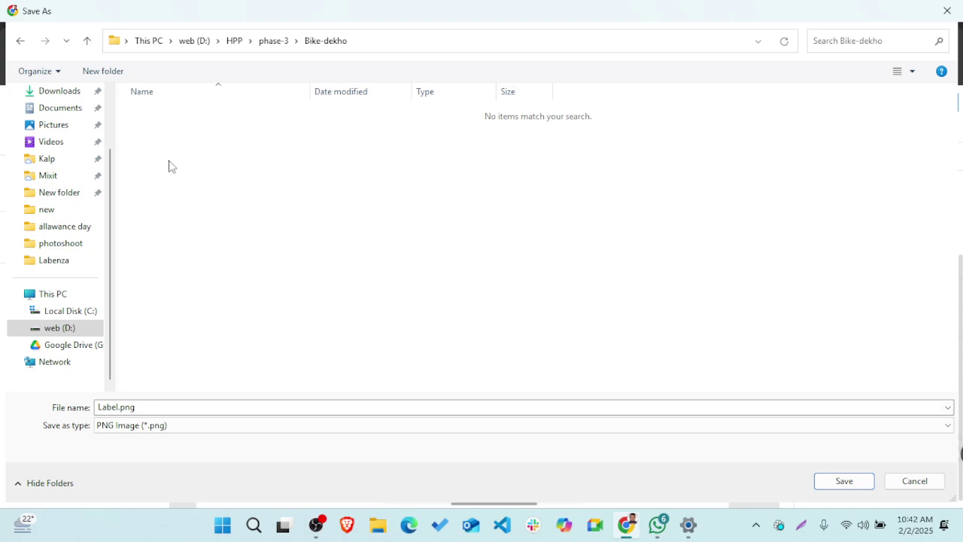
- Create and open an images folder inside Bike-dekho, then name the export file logo
click(103, 71)
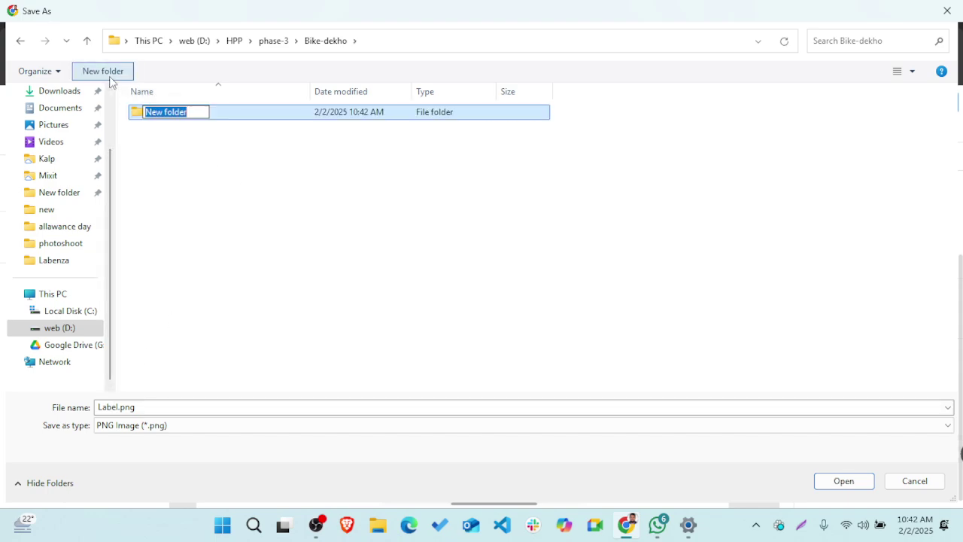
text(img)
key(BackSpace)
key(BackSpace)
text(mages)
key(Return)
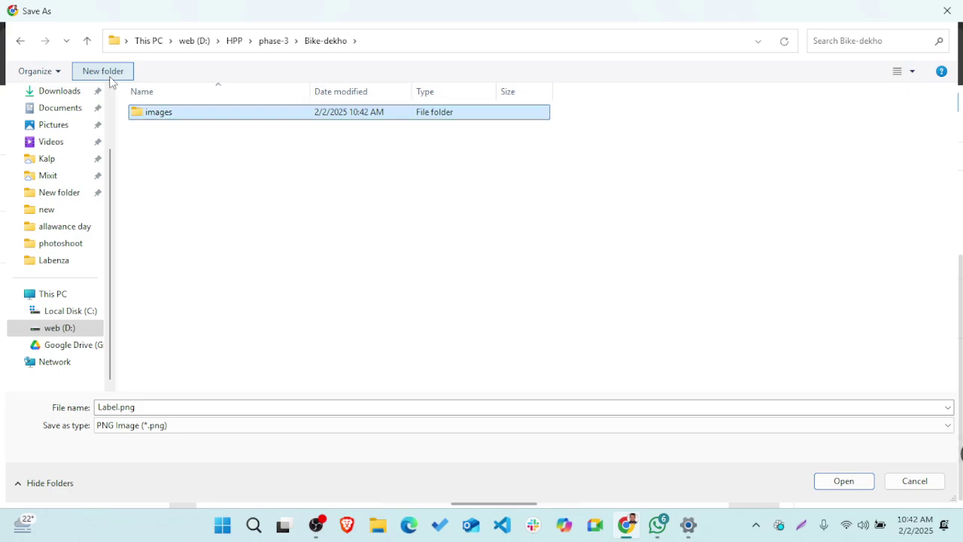
key(Return)
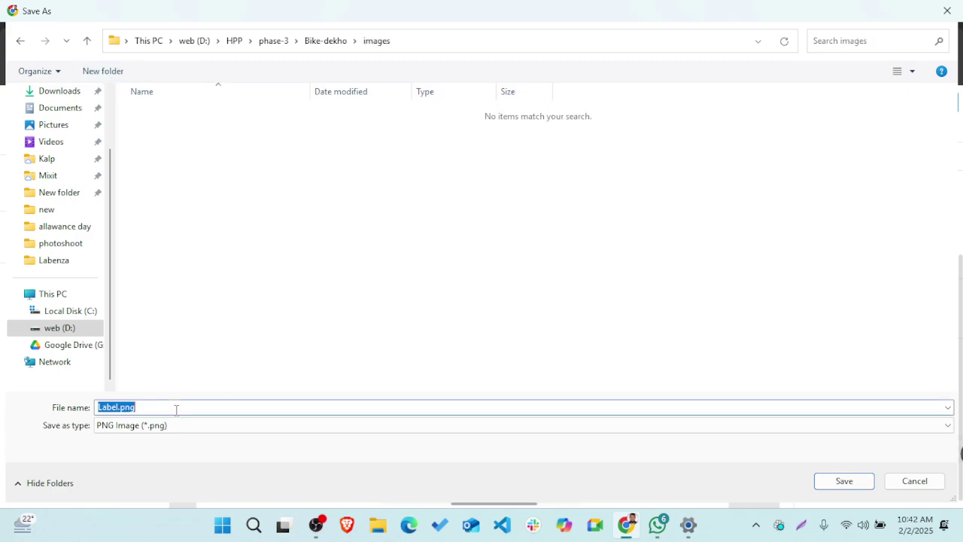
text(logo)
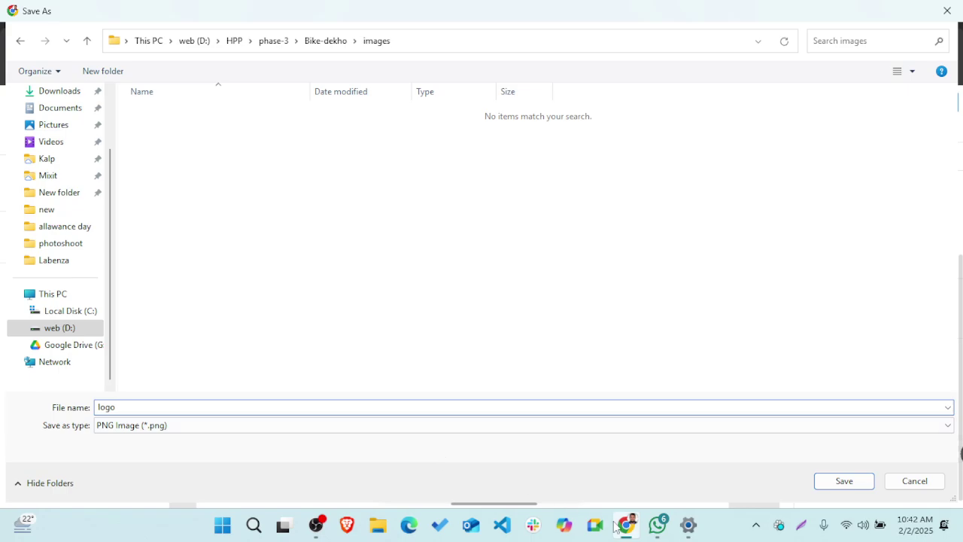
- Save logo.png into the images folder, deselect the label, and open File Explorer with Win+E
click(841, 480)
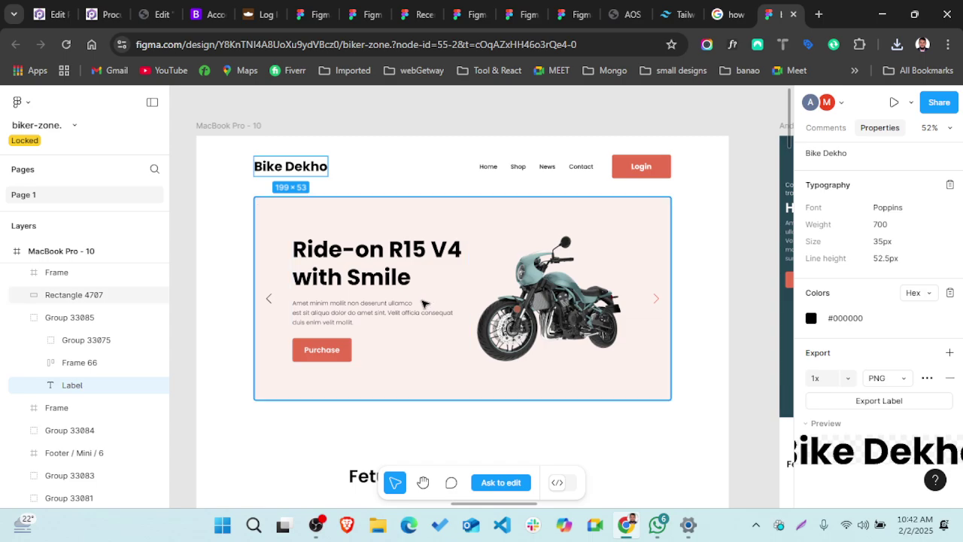
click(354, 163)
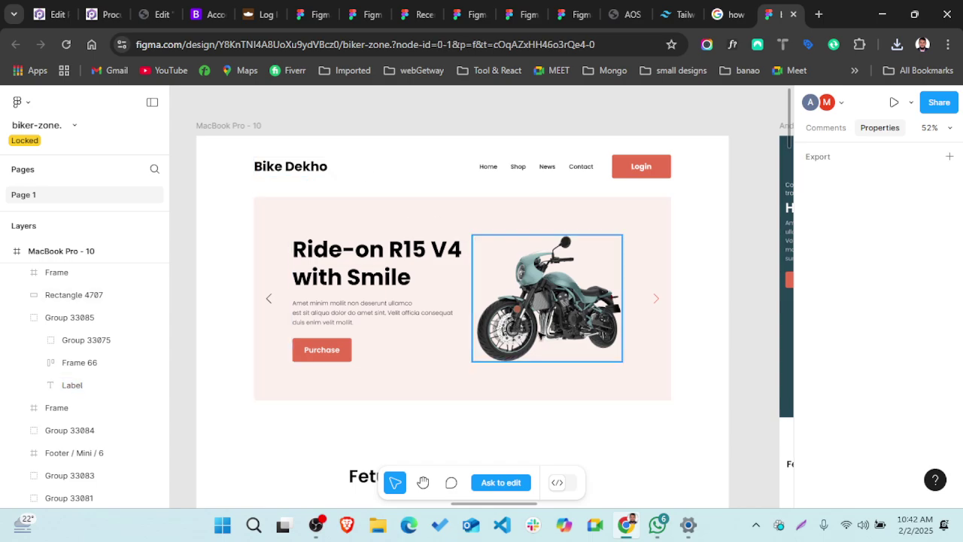
scroll(540, 342, down, 3)
scroll(540, 343, up, 2)
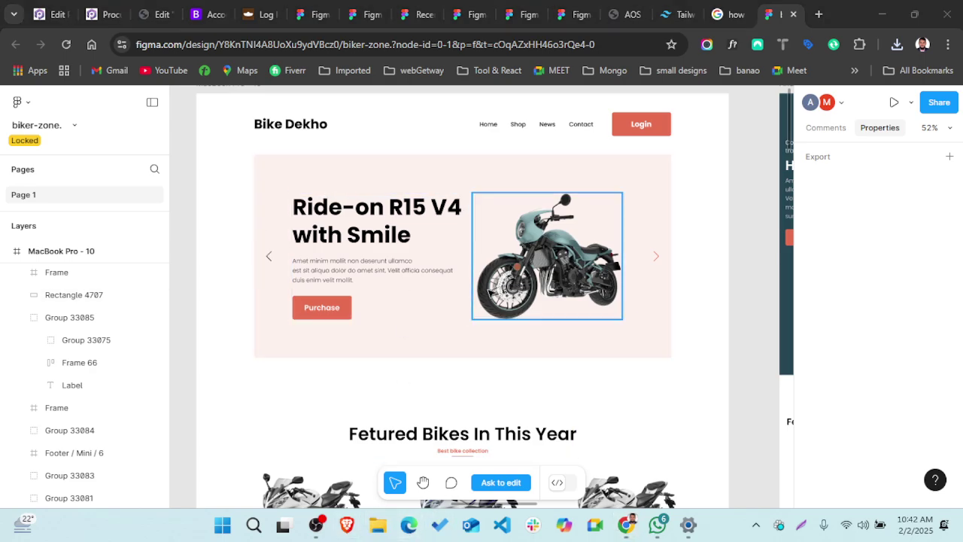
key(super+e)
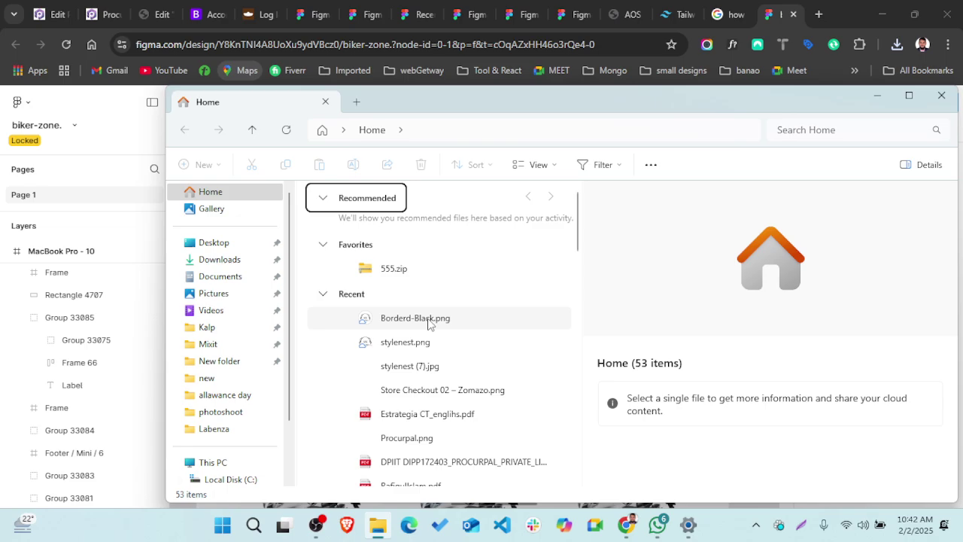
- Navigate File Explorer to the HPP folder on the web (D:) drive
scroll(236, 449, down, 2)
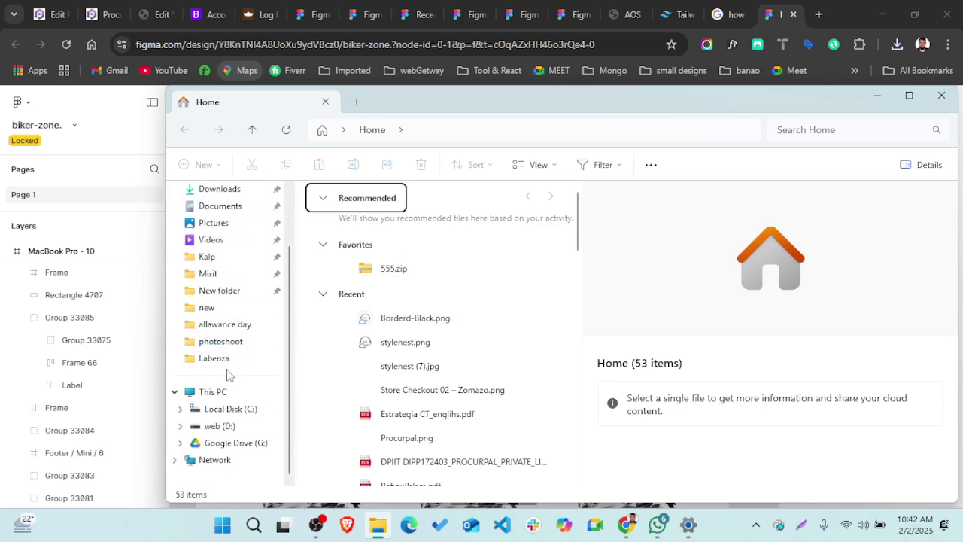
click(220, 426)
scroll(366, 362, down, 1)
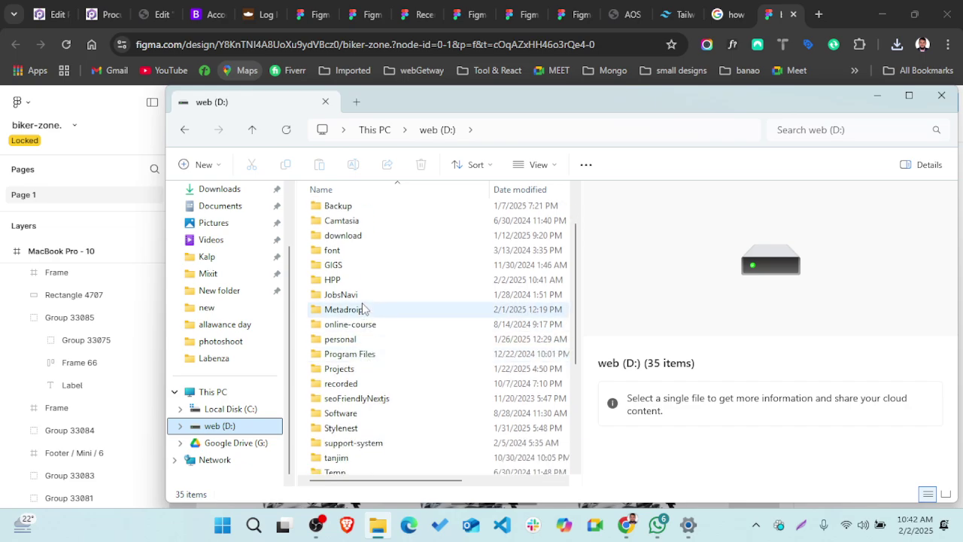
click(356, 279)
double_click(357, 279)
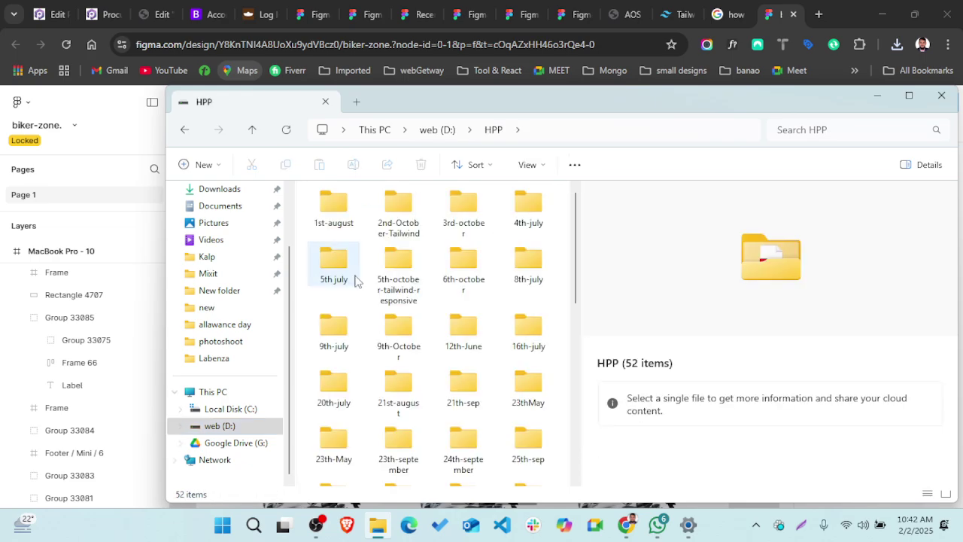
- Sort the HPP folder by date modified, then date created, in ascending order
scroll(426, 350, down, 1)
scroll(426, 350, down, 10)
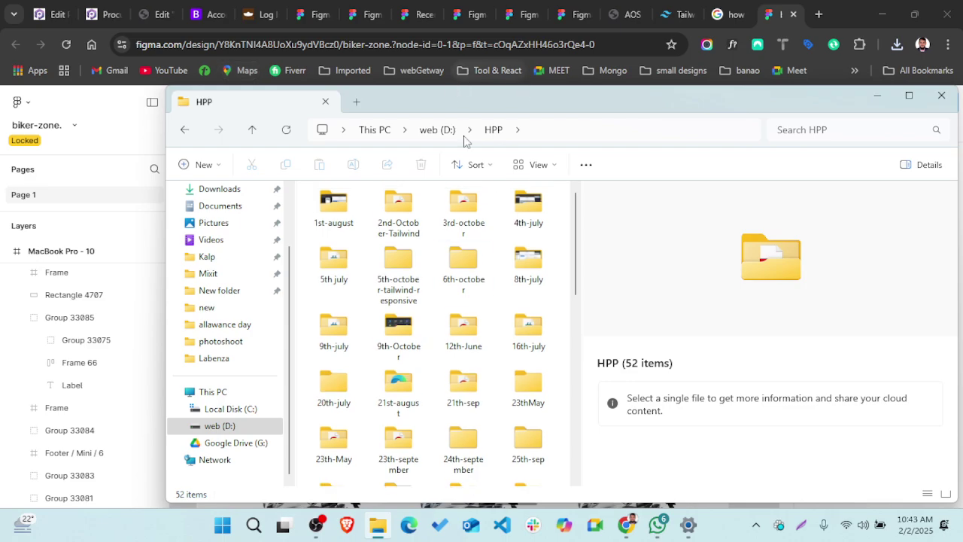
click(480, 165)
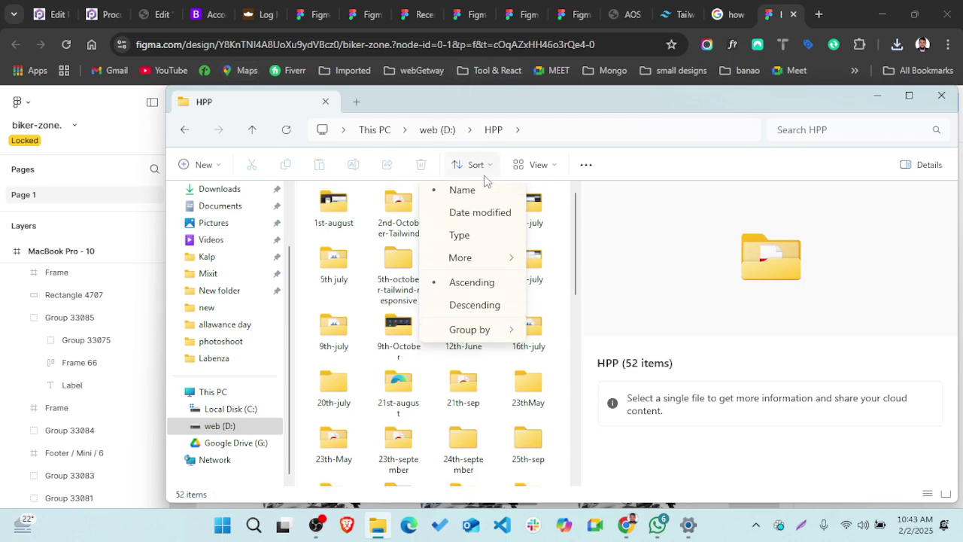
click(478, 220)
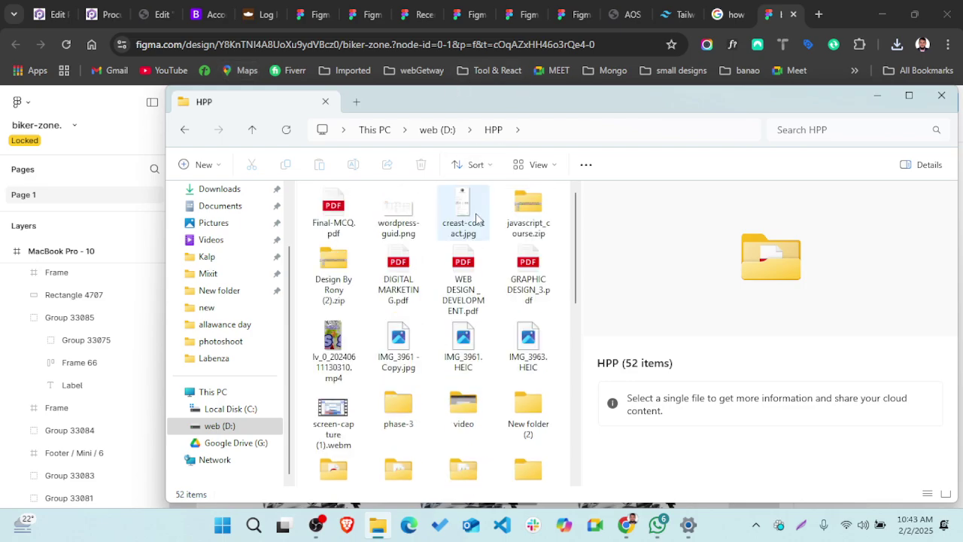
click(490, 167)
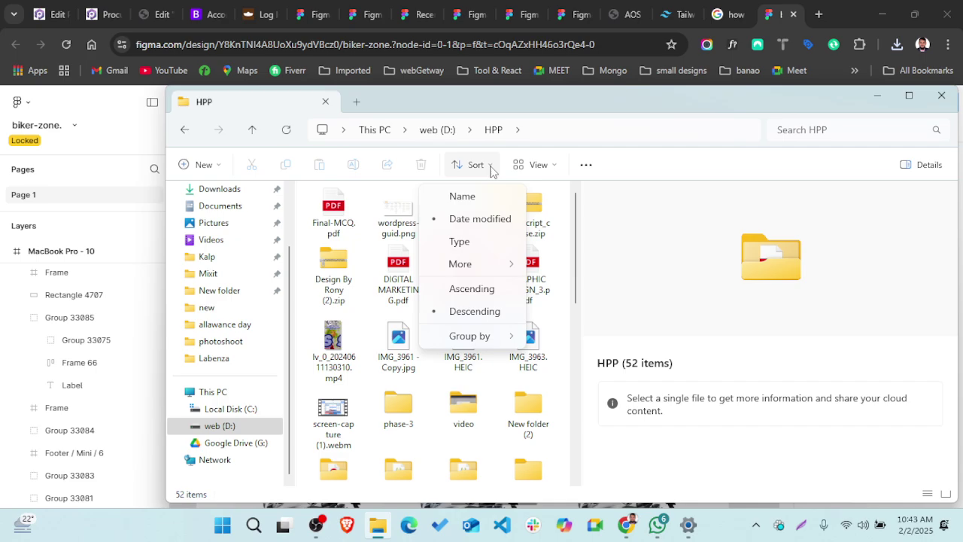
click(472, 290)
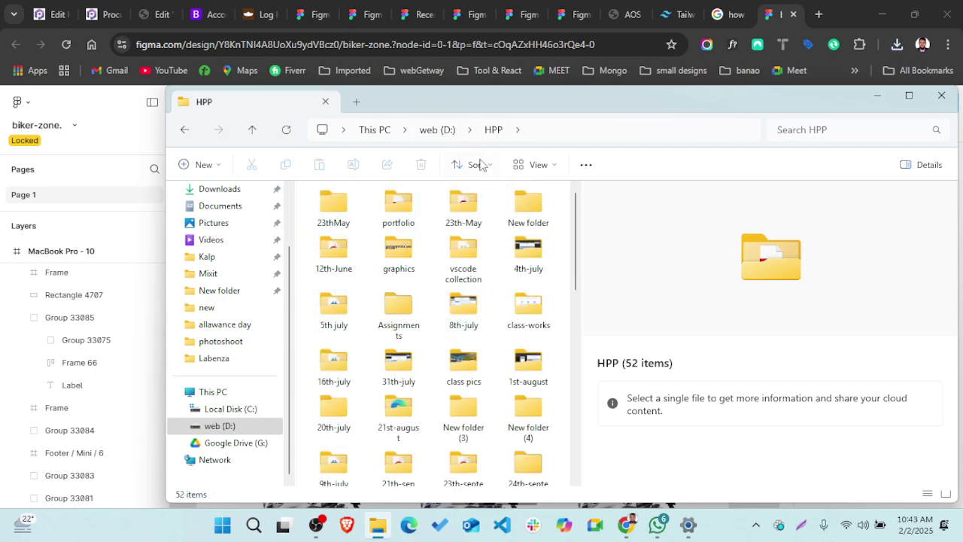
click(481, 166)
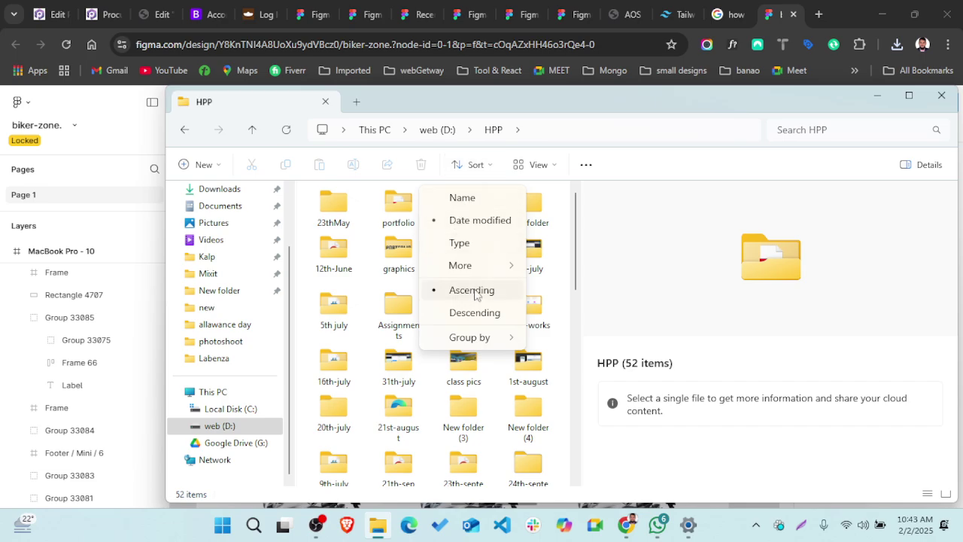
mouse_move(486, 271)
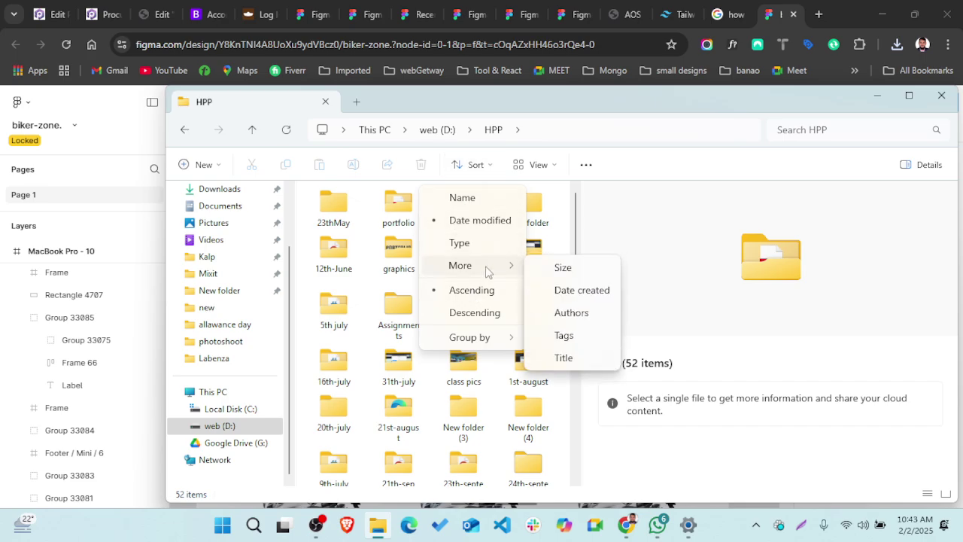
click(564, 289)
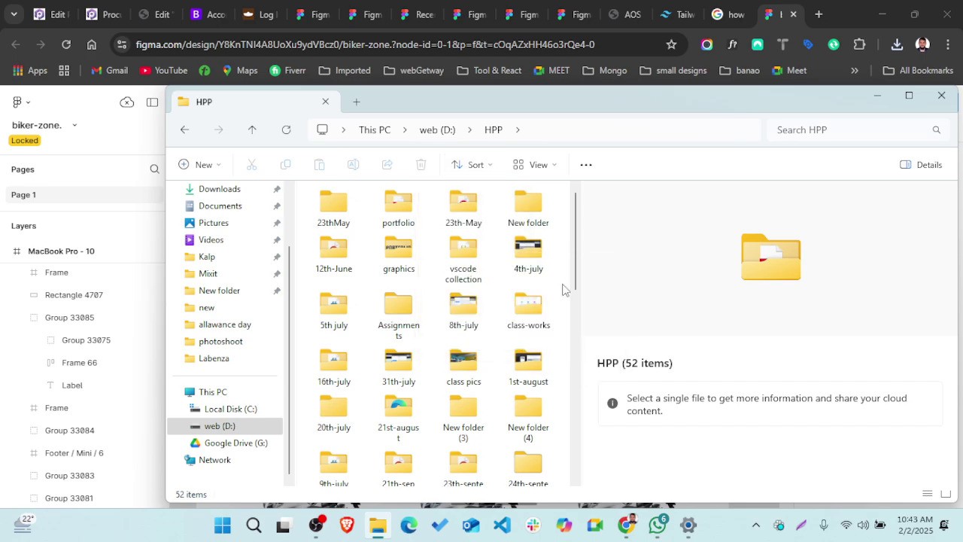
click(470, 165)
click(468, 289)
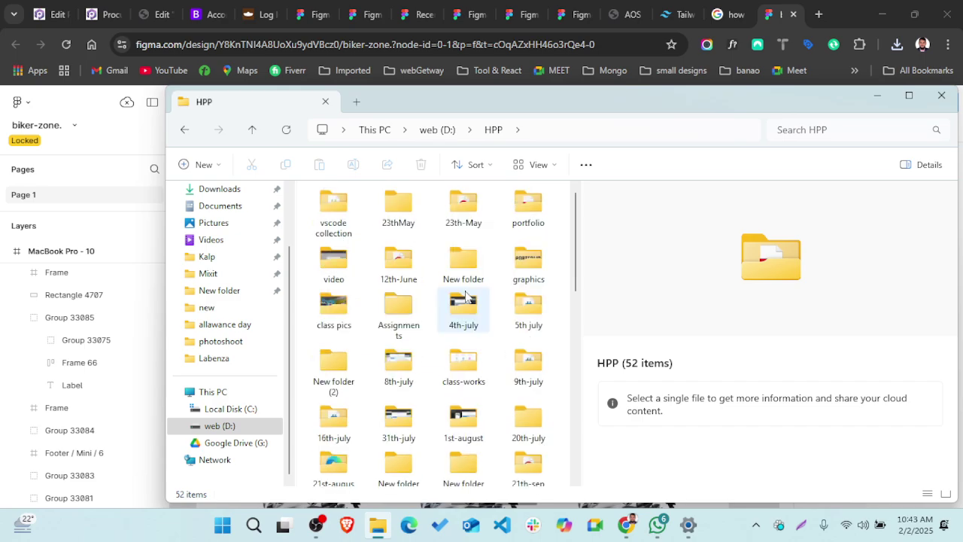
- Scroll through HPP and re-sort its contents by name
scroll(406, 225, down, 2)
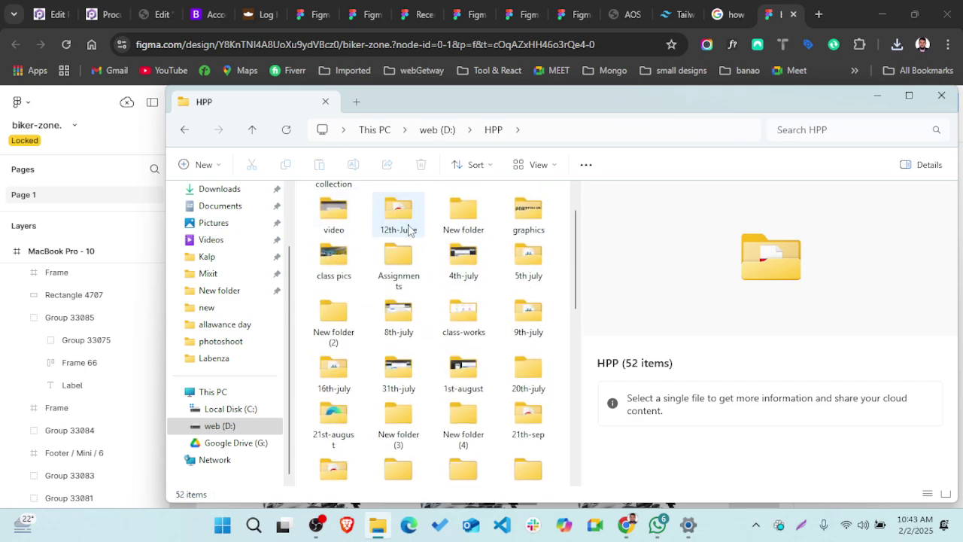
scroll(409, 229, down, 3)
scroll(408, 230, up, 4)
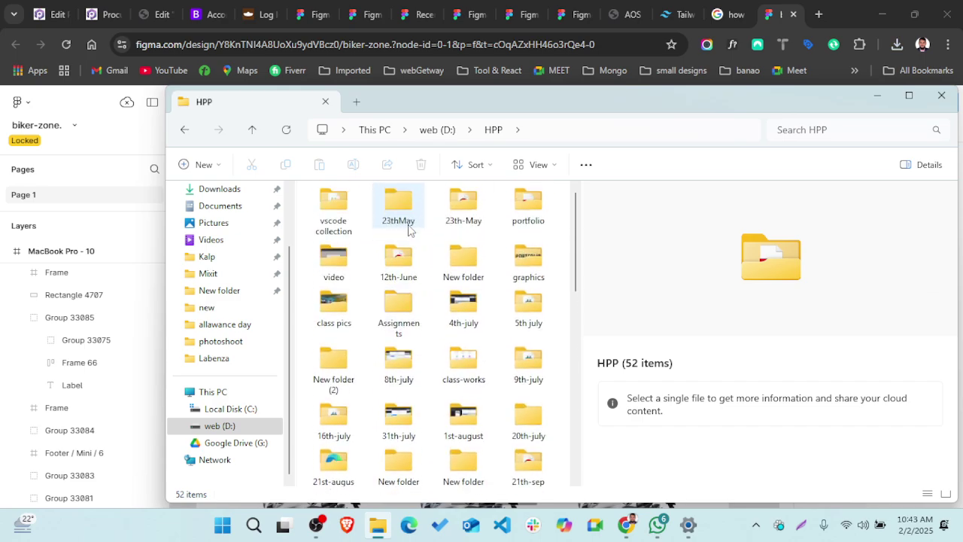
scroll(409, 230, down, 1)
scroll(408, 229, up, 1)
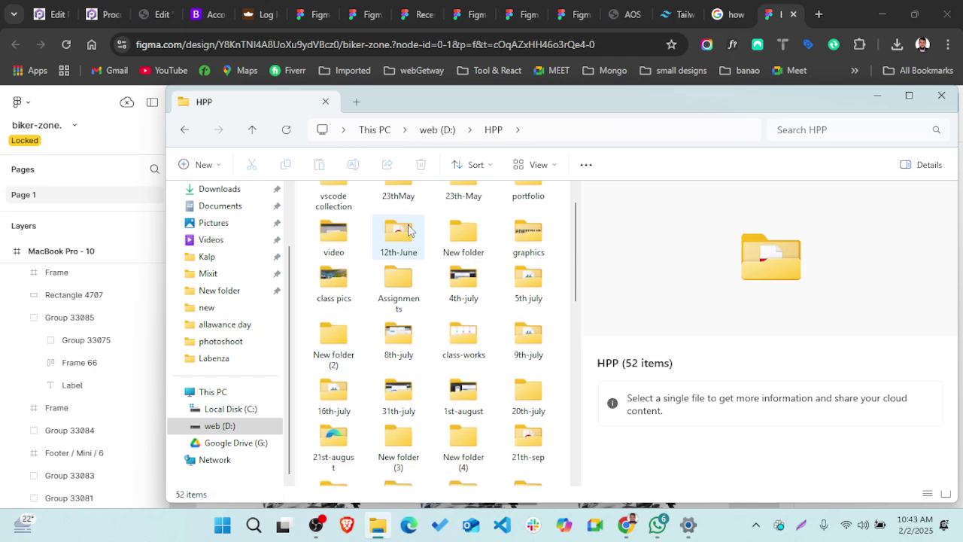
scroll(408, 229, down, 2)
scroll(409, 230, down, 3)
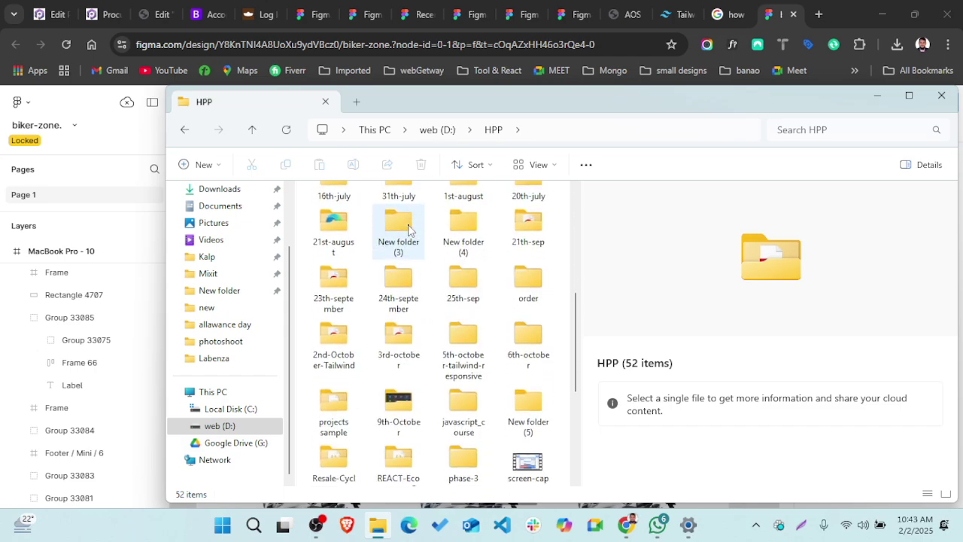
click(473, 165)
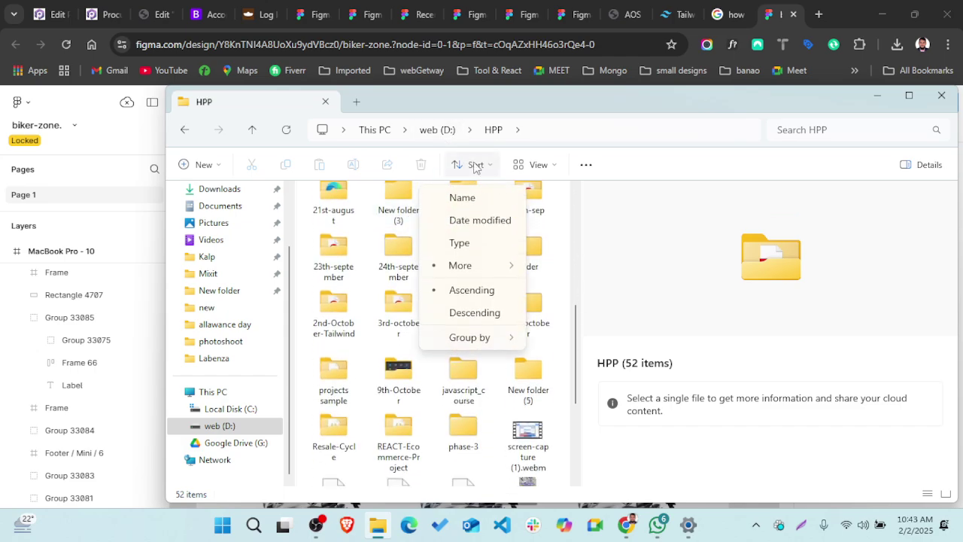
click(460, 197)
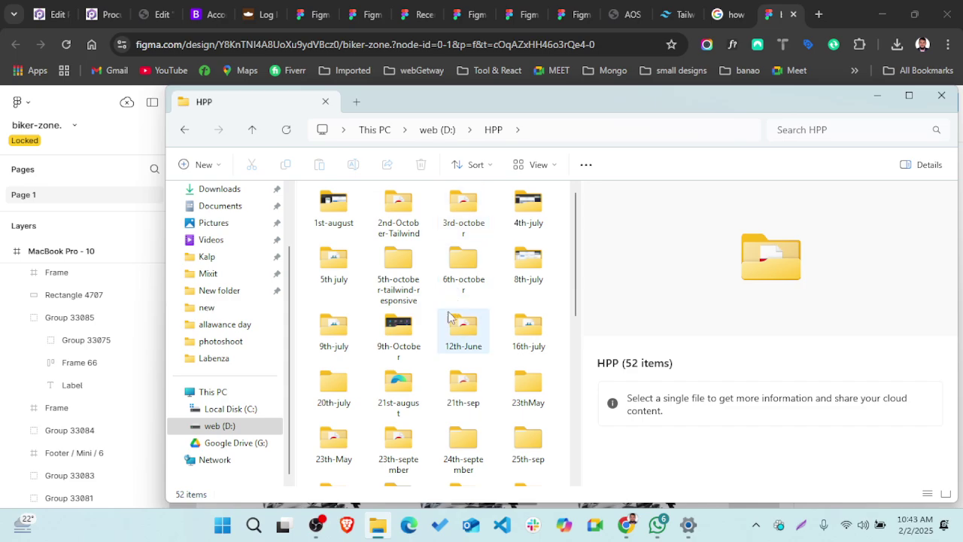
- Open phase-3 > Bike-dekho > images and select logo.png to preview it
scroll(455, 331, down, 5)
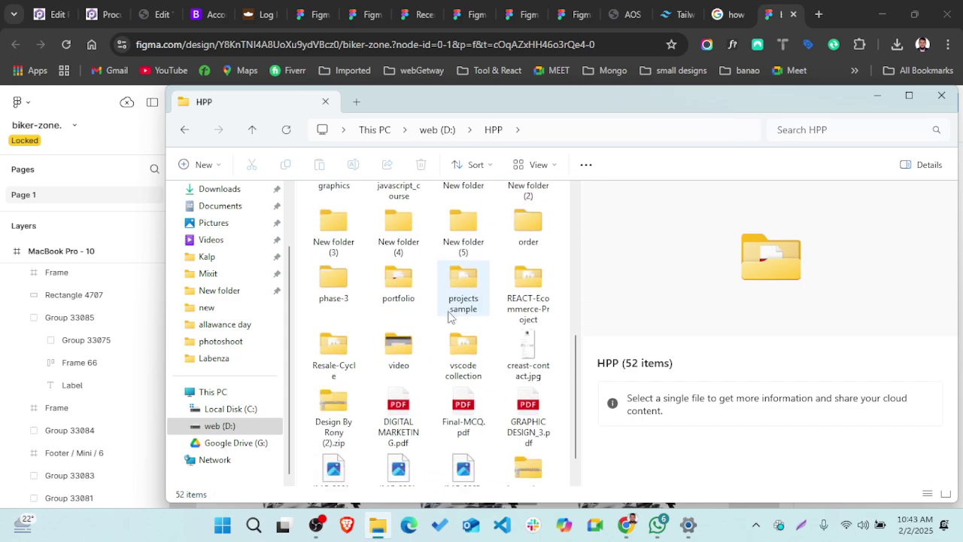
scroll(448, 315, down, 1)
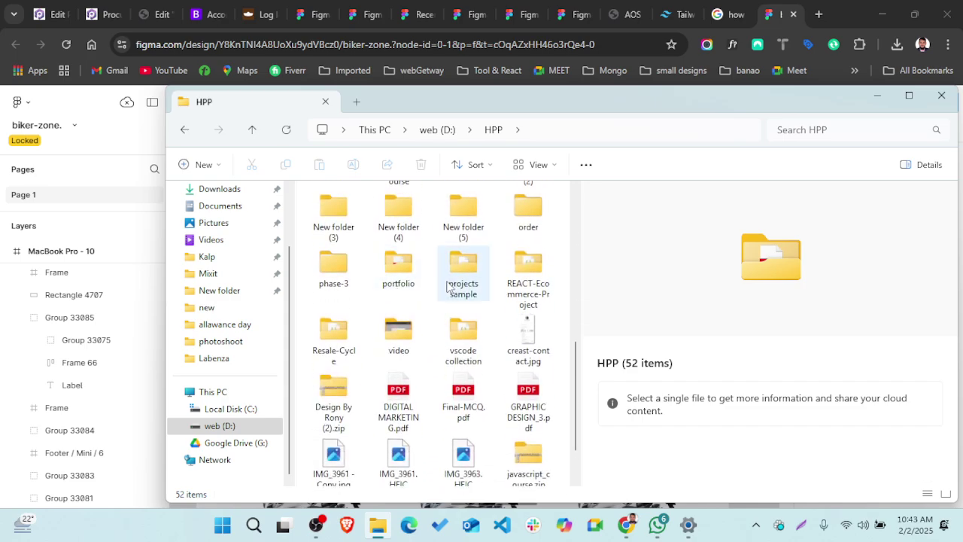
double_click(333, 267)
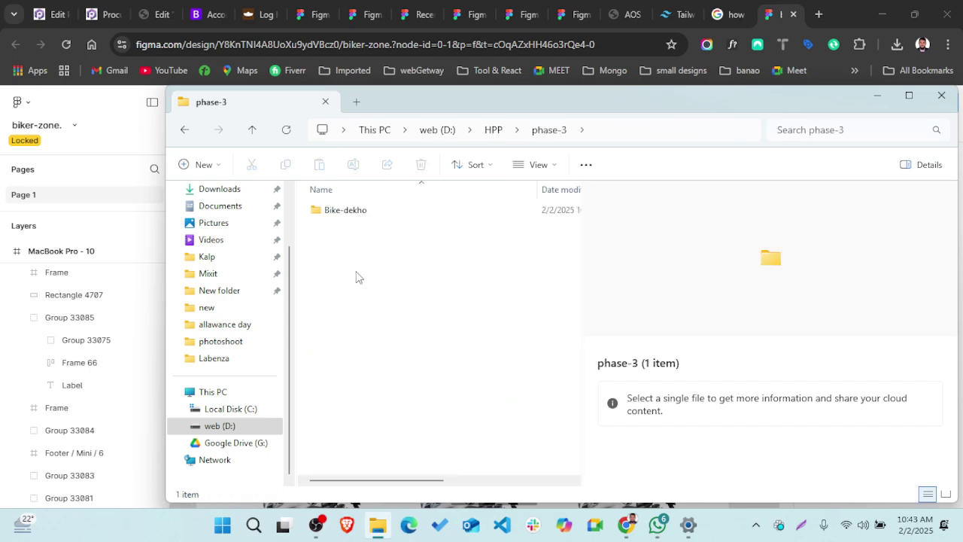
double_click(367, 212)
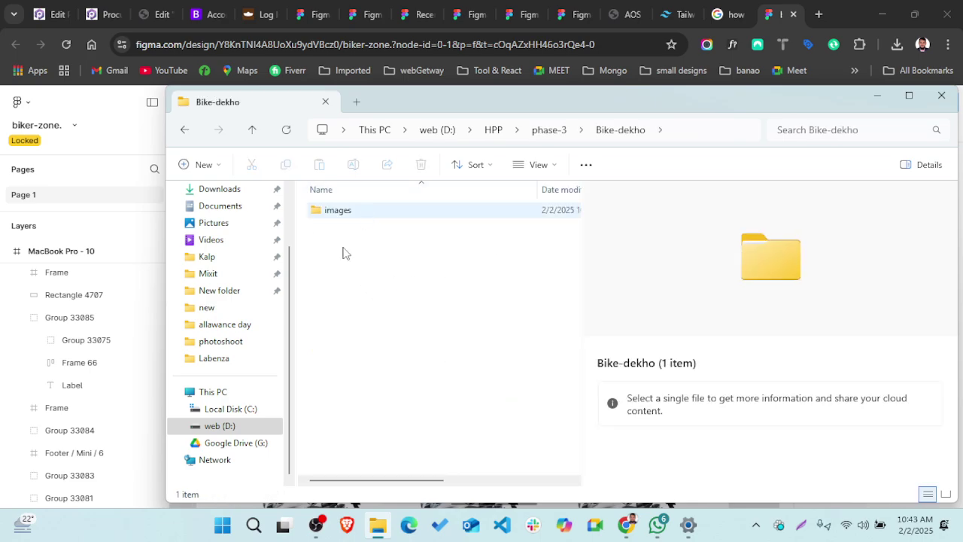
double_click(366, 214)
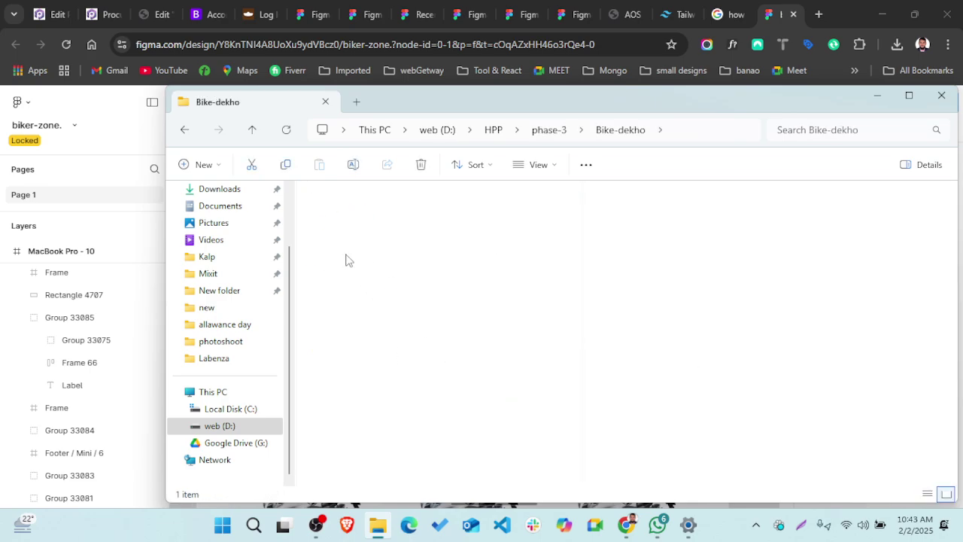
click(345, 240)
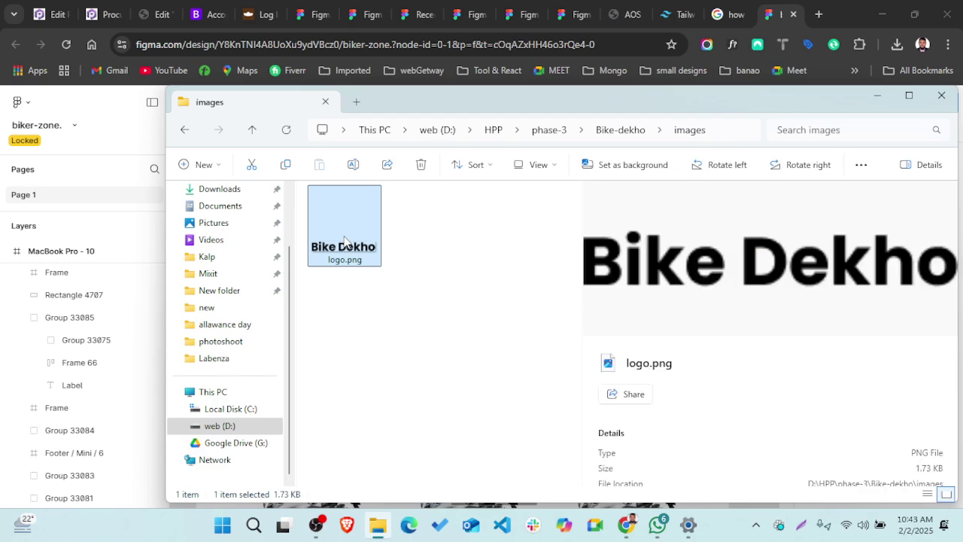
- View the 196 x 30 logo.png in Photos, close it, and return to the Figma tab
double_click(380, 235)
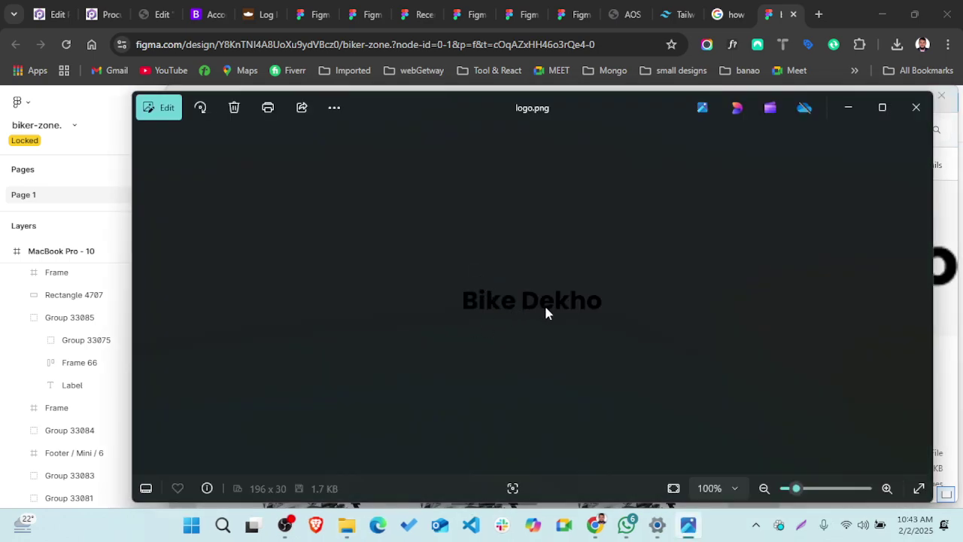
scroll(499, 342, up, 3)
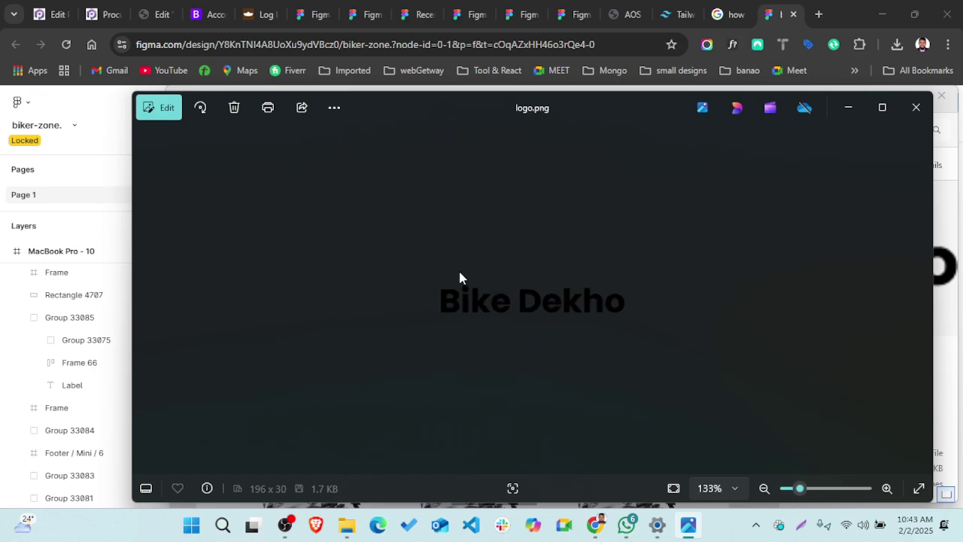
click(914, 107)
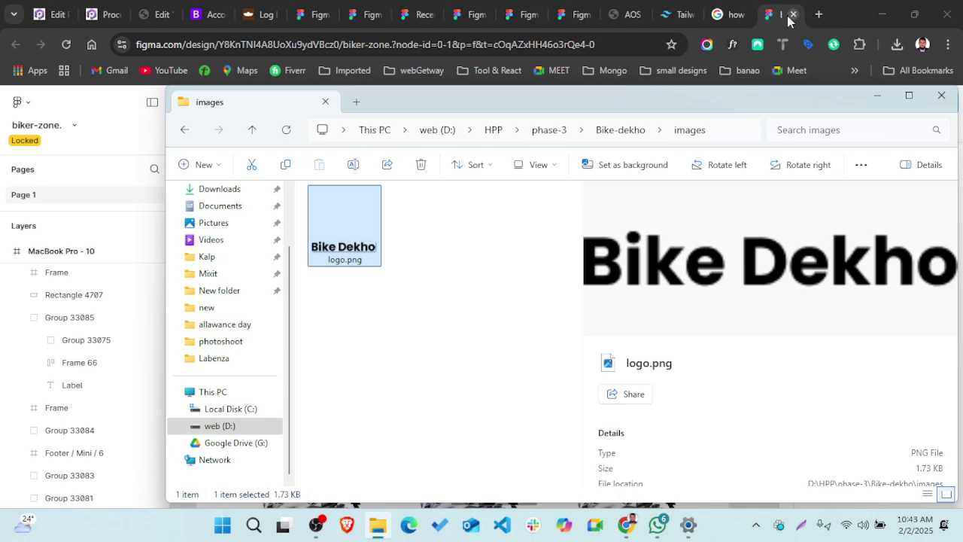
click(763, 15)
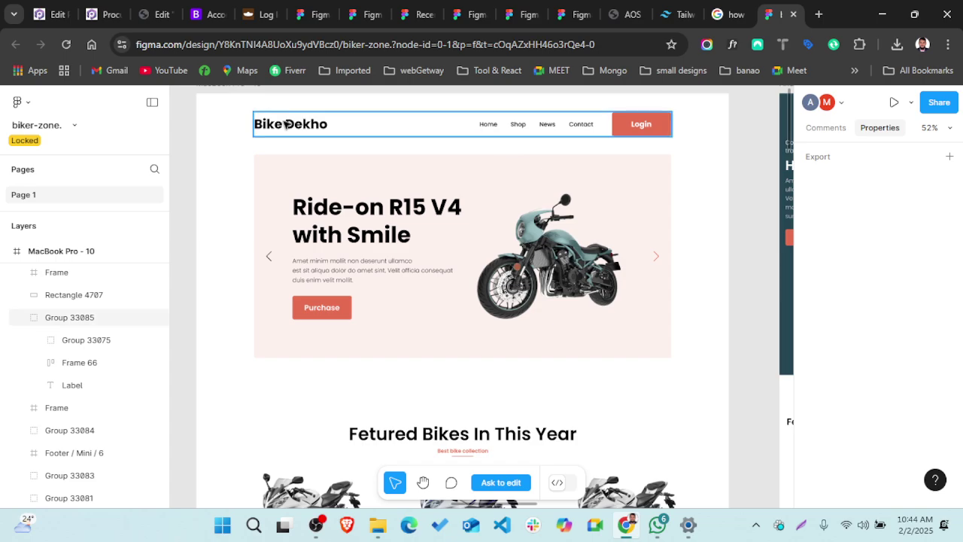
- Select the Home nav link text to read its Poppins 500, 16px, 24px line-height typography
double_click(486, 124)
ctrl+scroll(488, 128, up, 5)
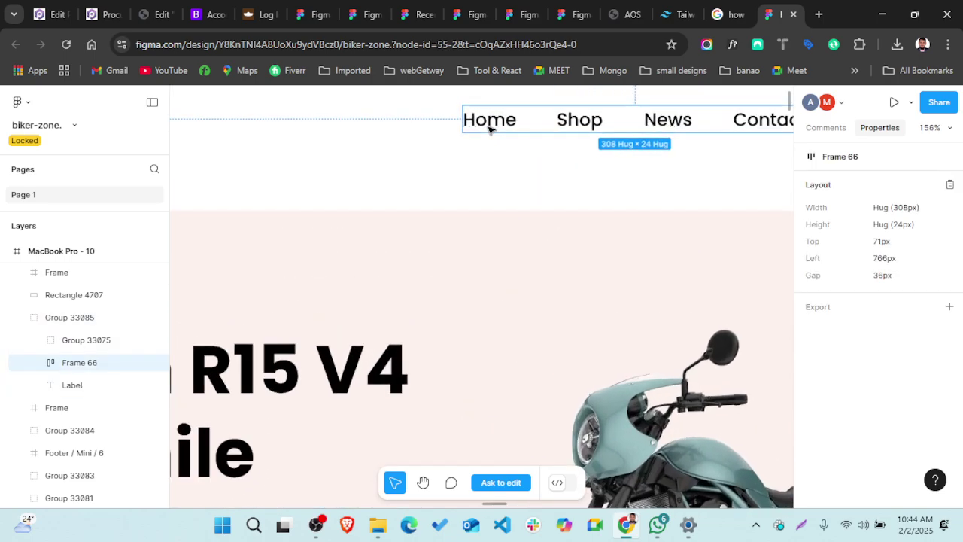
click(489, 128)
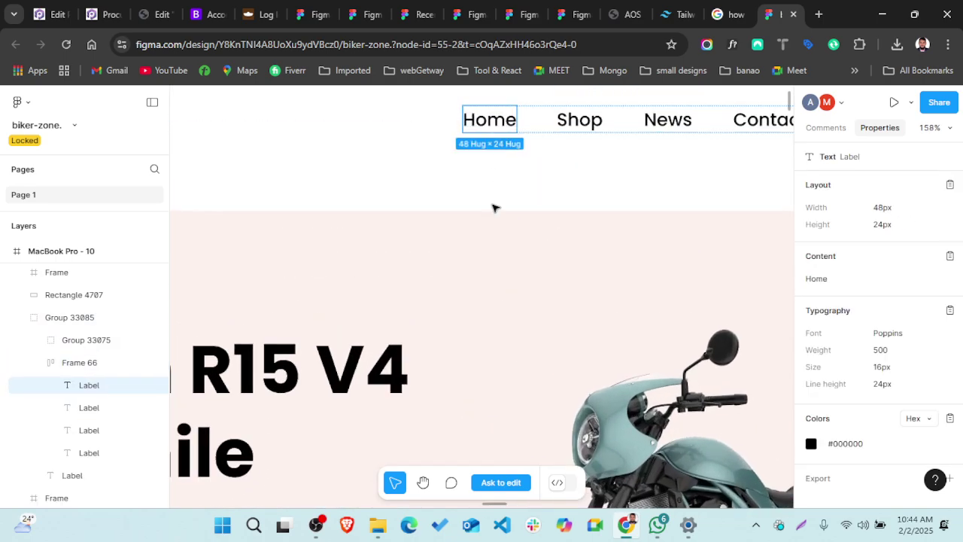
double_click(499, 132)
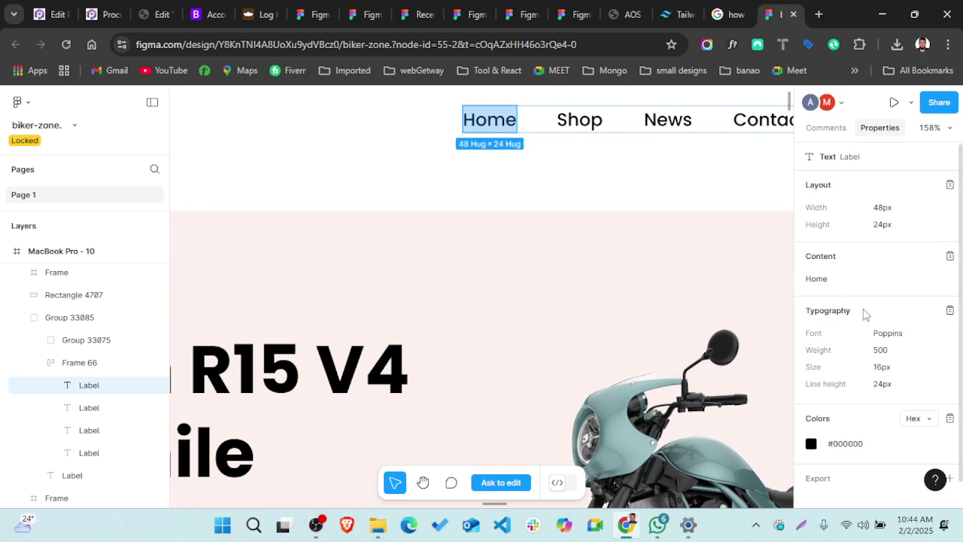
scroll(856, 315, down, 1)
scroll(856, 314, up, 1)
scroll(905, 295, down, 1)
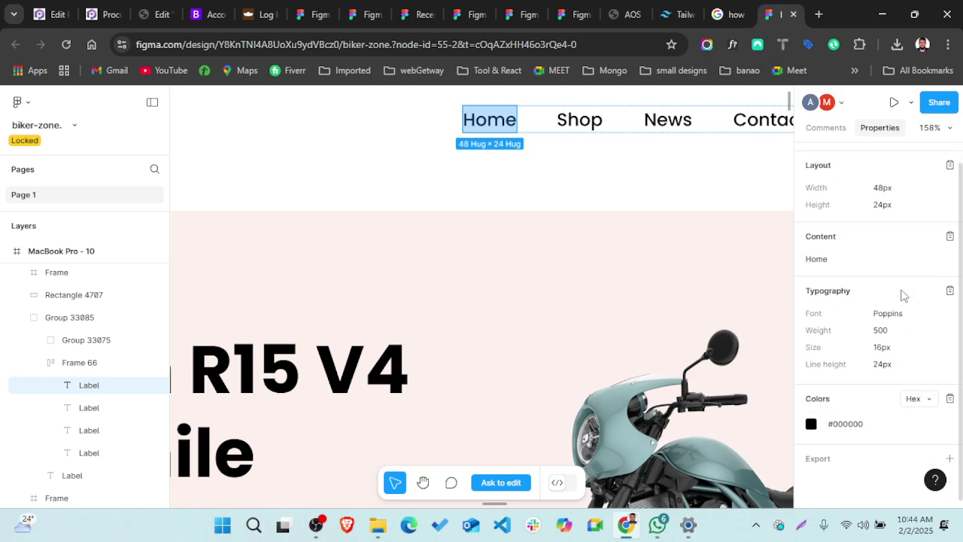
scroll(905, 295, up, 1)
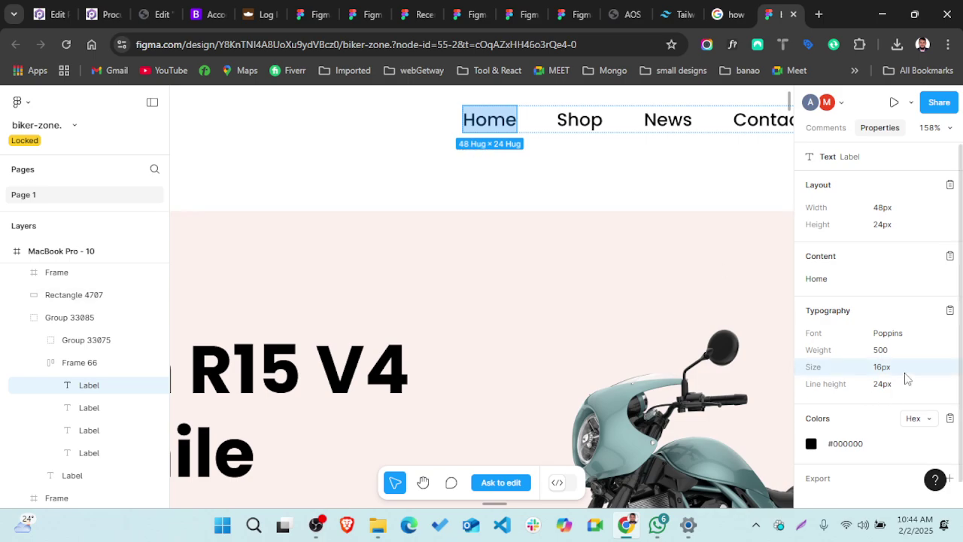
scroll(906, 376, down, 1)
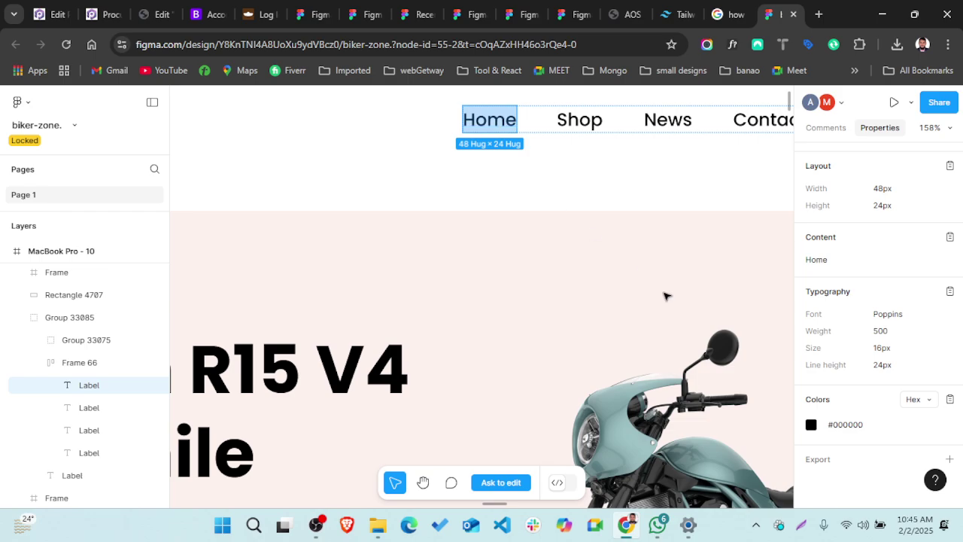
- Copy the #000000 value from the Home link's Colors section in the Properties panel
click(846, 429)
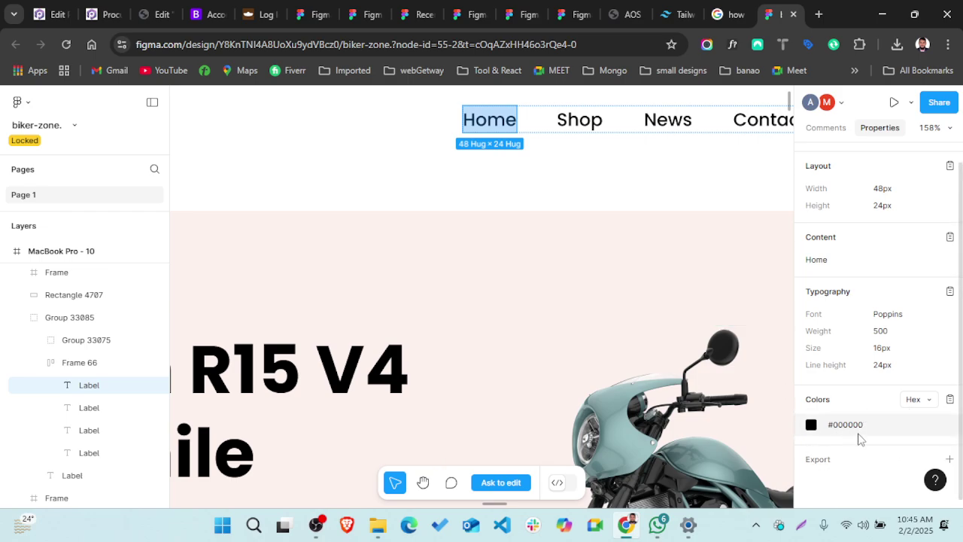
click(840, 425)
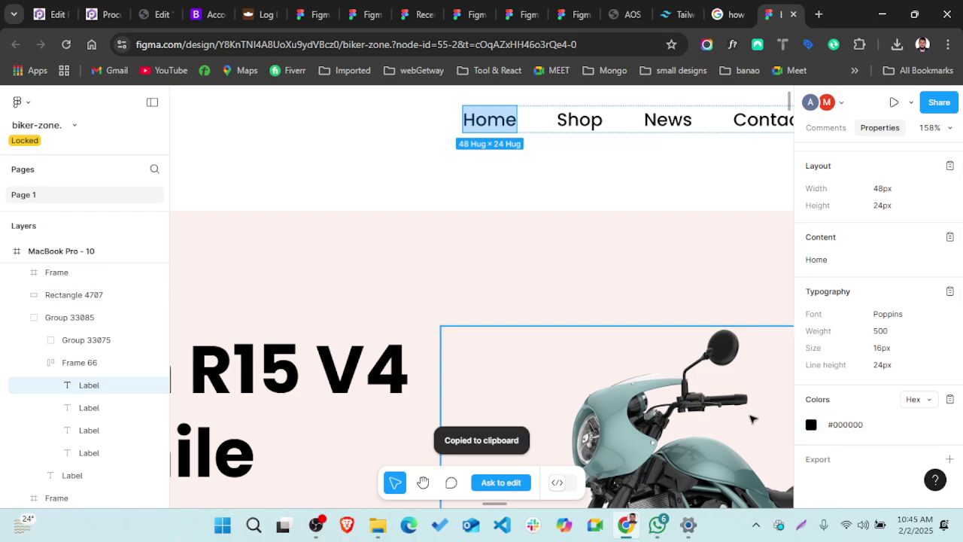
scroll(506, 458, down, 3)
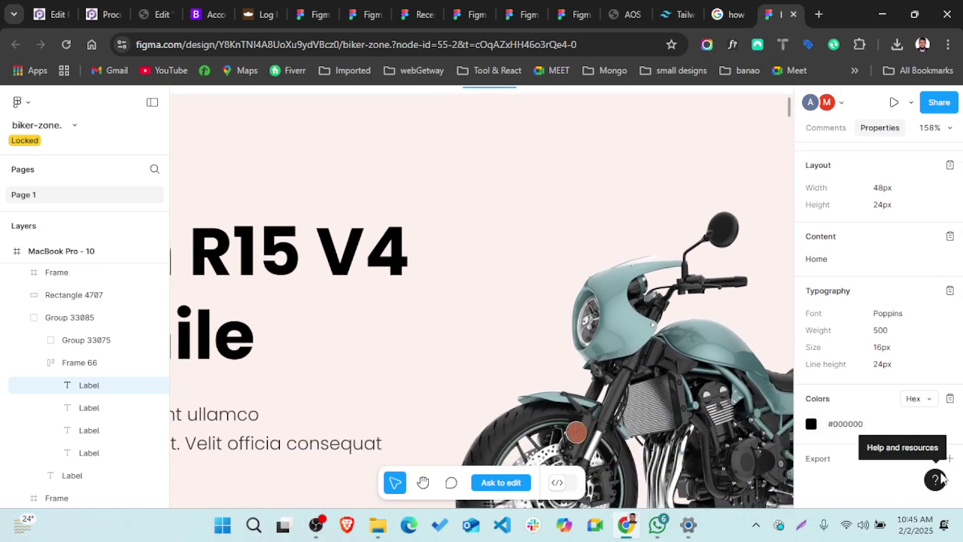
scroll(677, 279, up, 5)
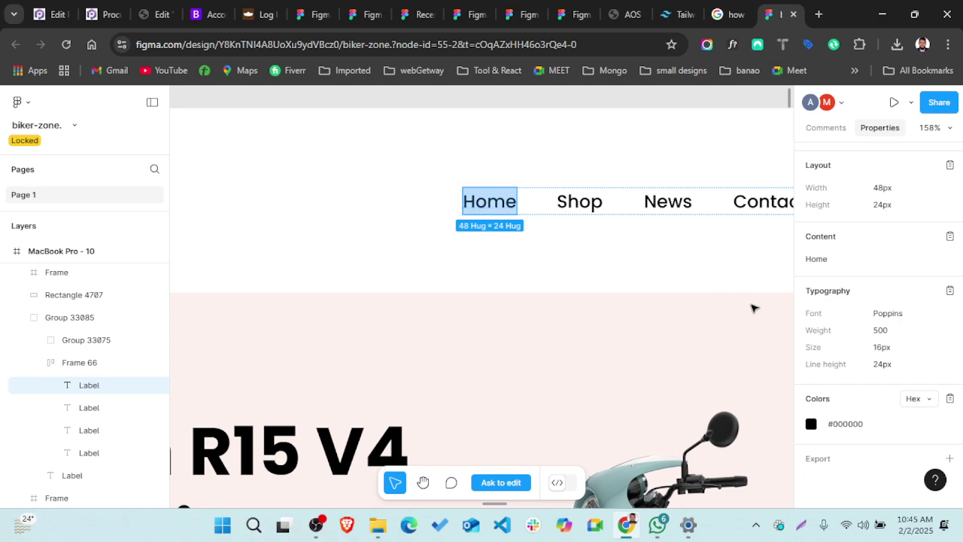
scroll(884, 428, up, 1)
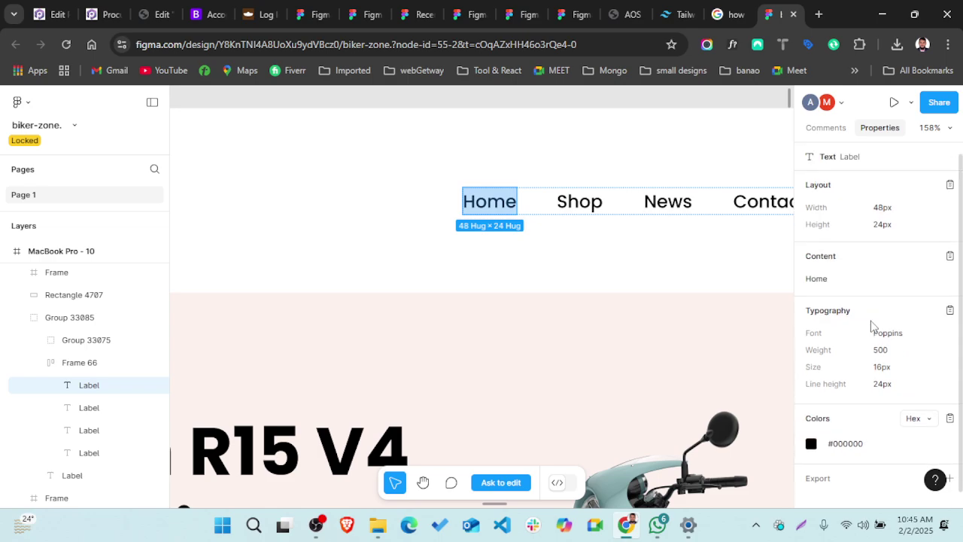
scroll(559, 351, down, 2)
scroll(559, 350, down, 5)
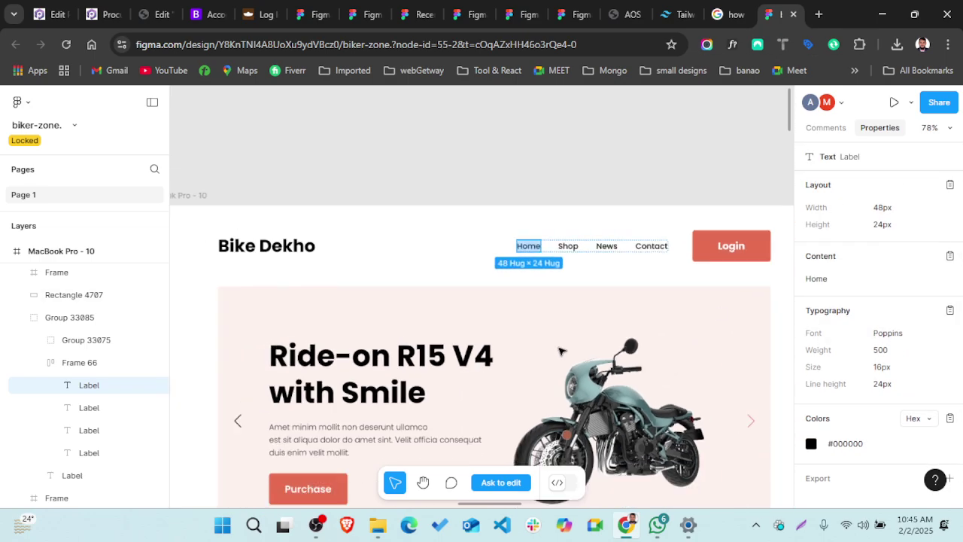
scroll(559, 350, down, 3)
- Give the banner background Rectangle 4707 a 1x PNG export setting and check its preview
click(601, 228)
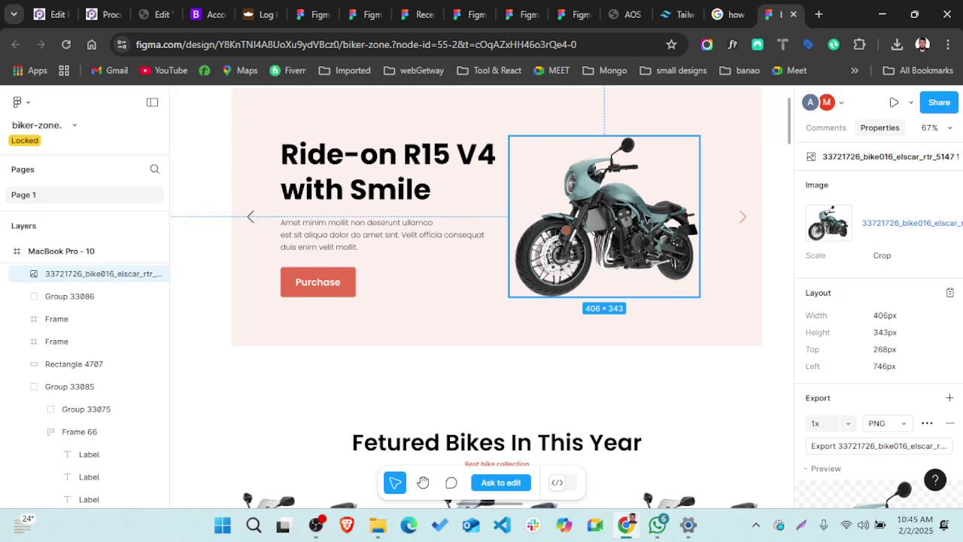
click(457, 116)
scroll(457, 116, up, 1)
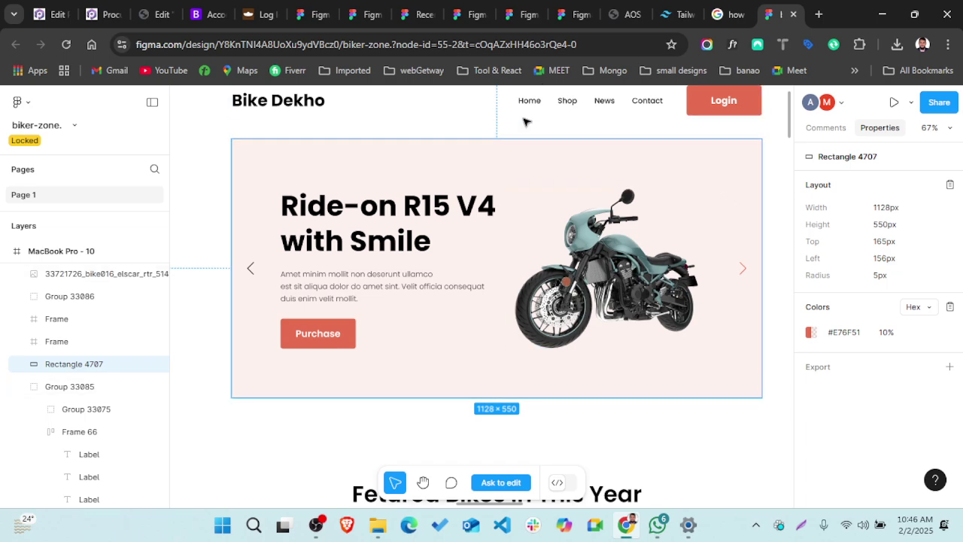
click(949, 366)
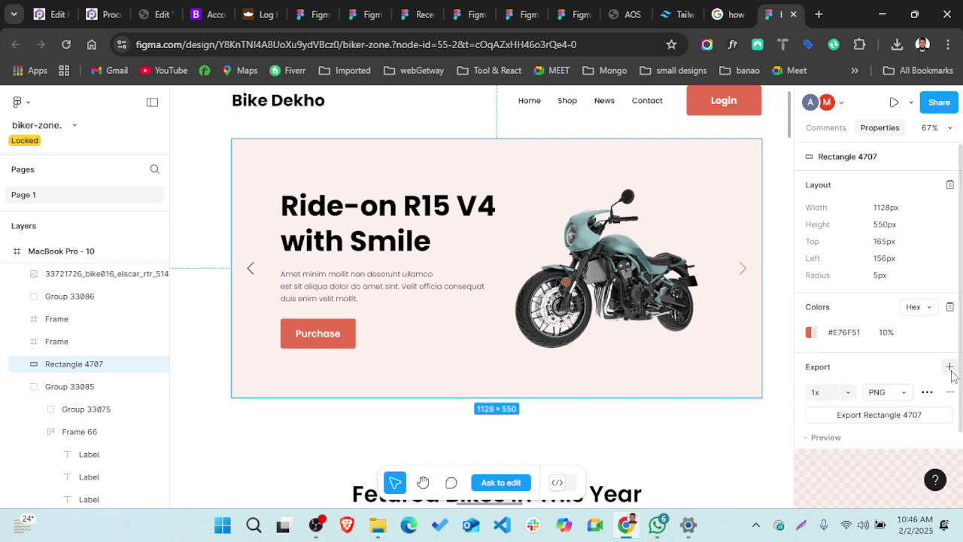
scroll(893, 392, down, 1)
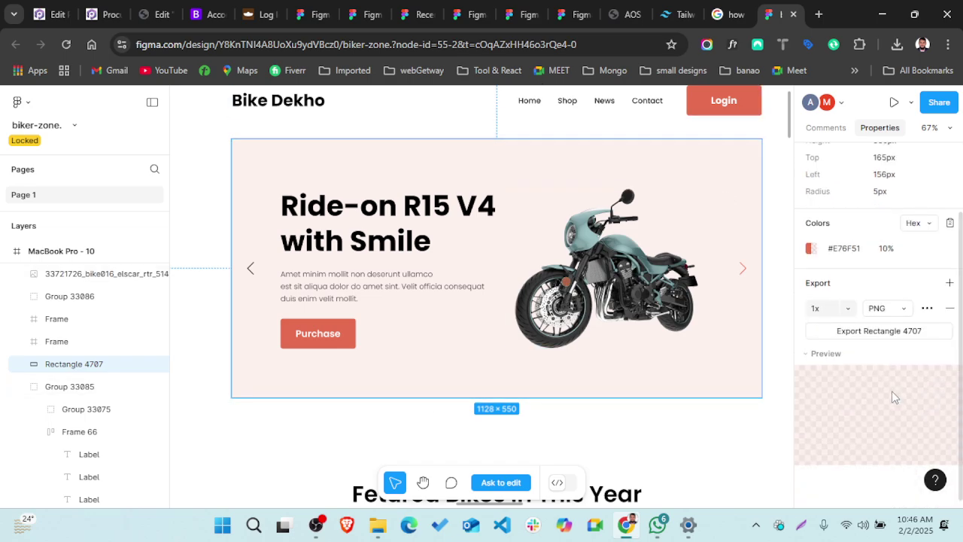
click(822, 354)
click(823, 354)
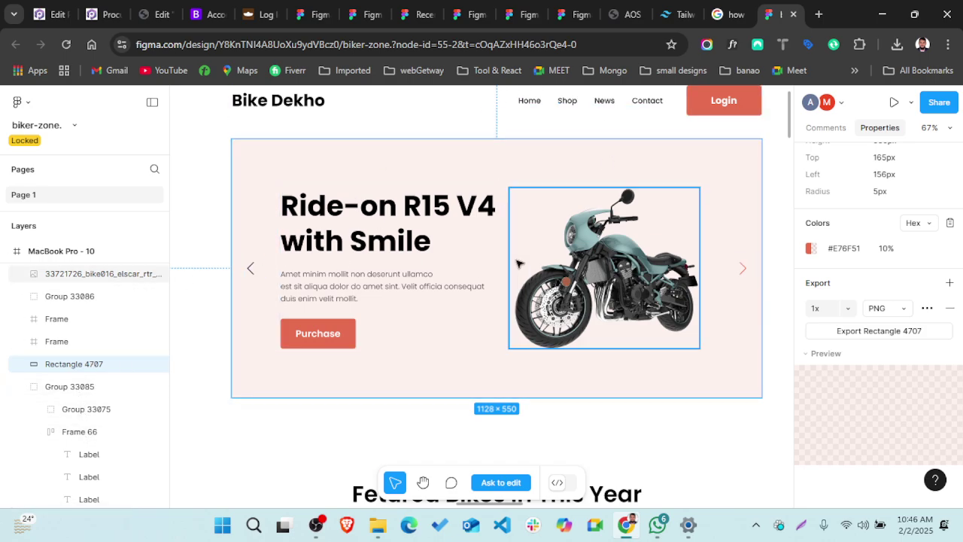
- Select the hero motorbike image and review its PNG export preview
click(562, 271)
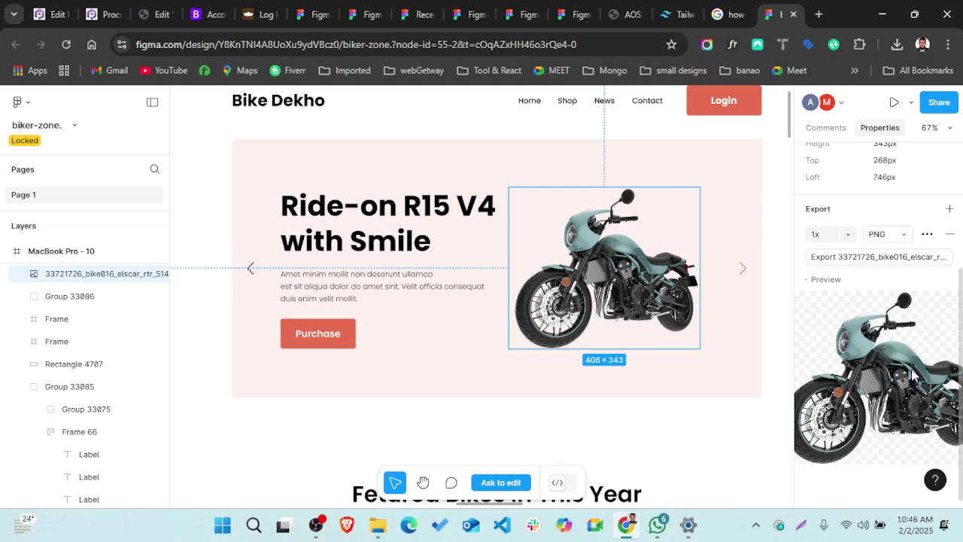
click(591, 172)
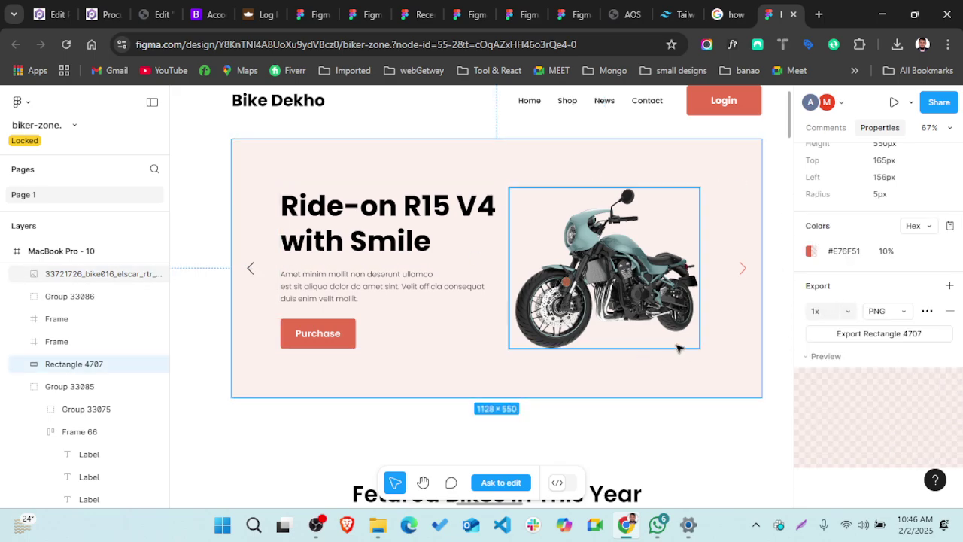
click(624, 305)
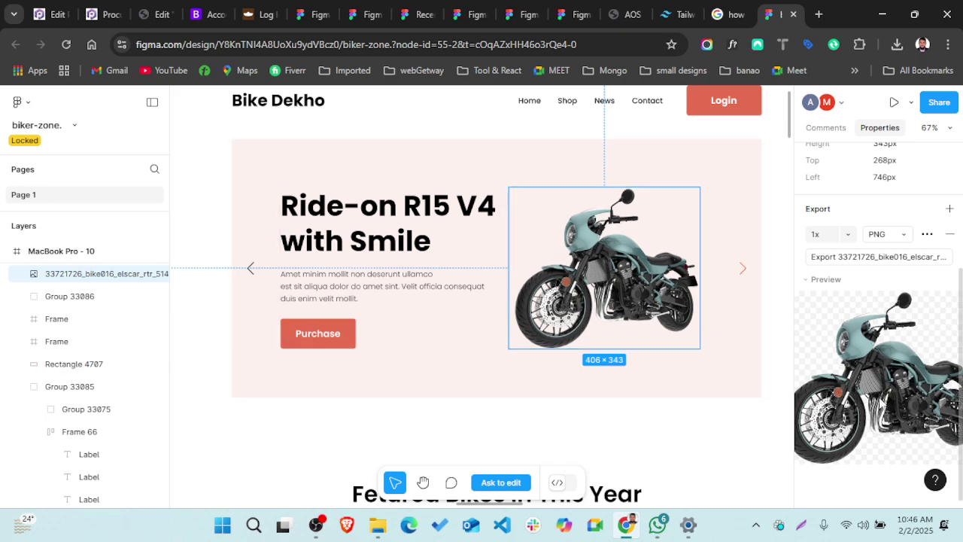
click(823, 281)
click(822, 282)
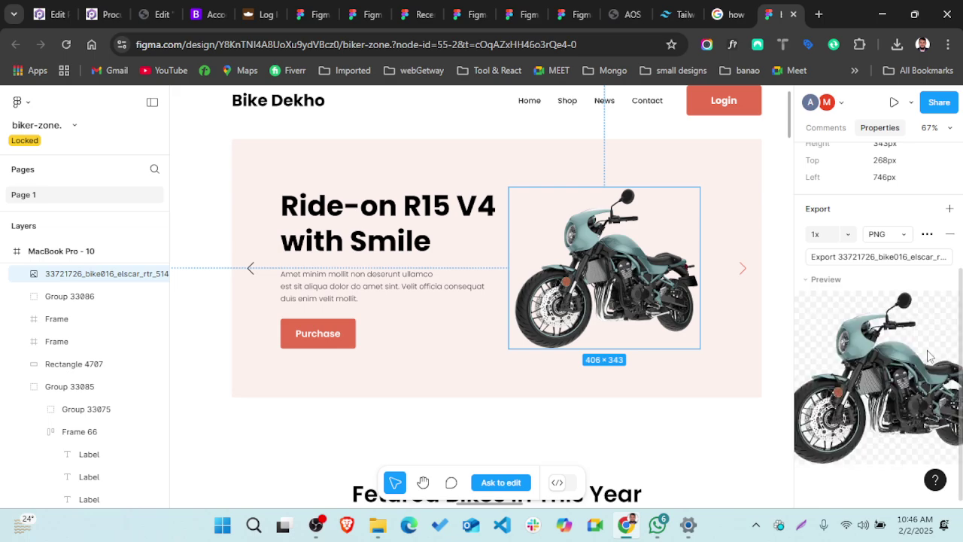
click(876, 259)
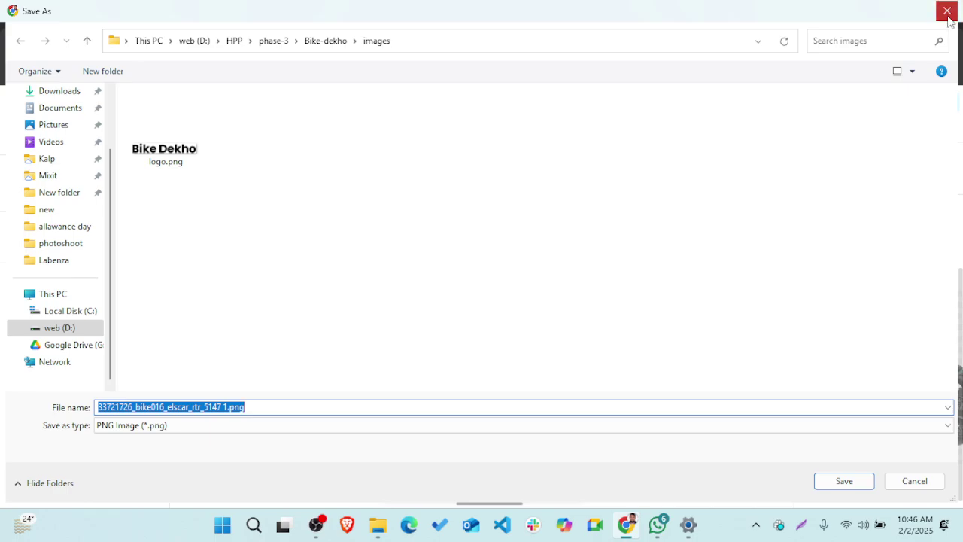
click(947, 10)
click(343, 343)
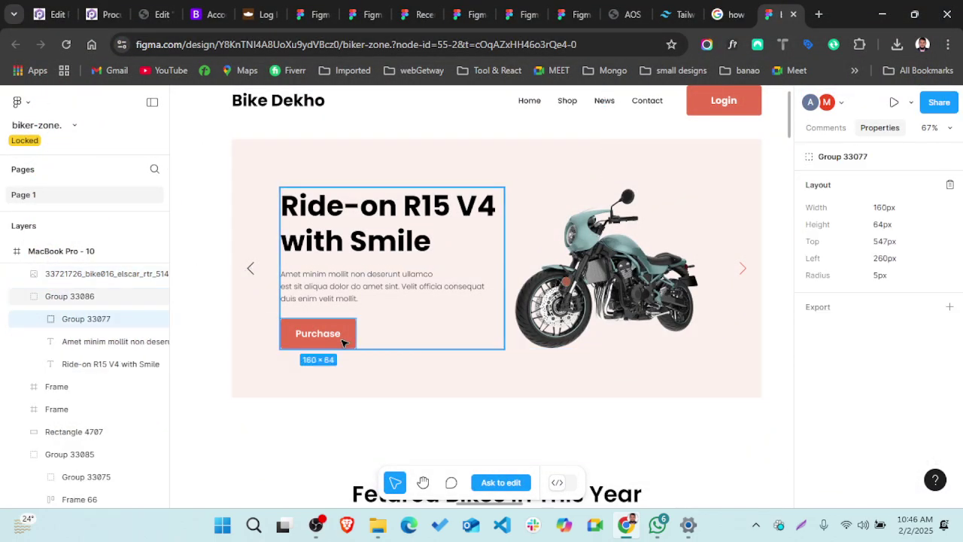
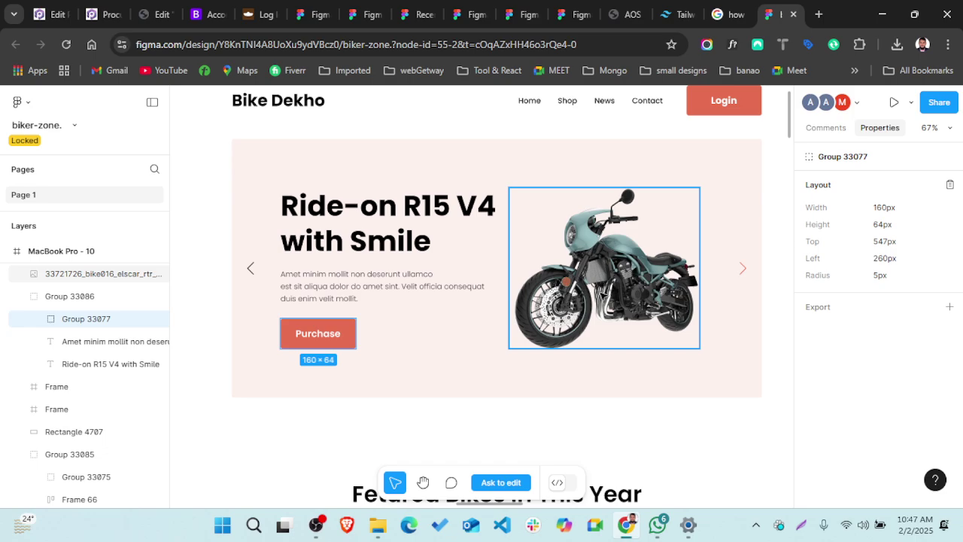
- Return from the screen recorder to the design and check the hero bike image's size
click(316, 524)
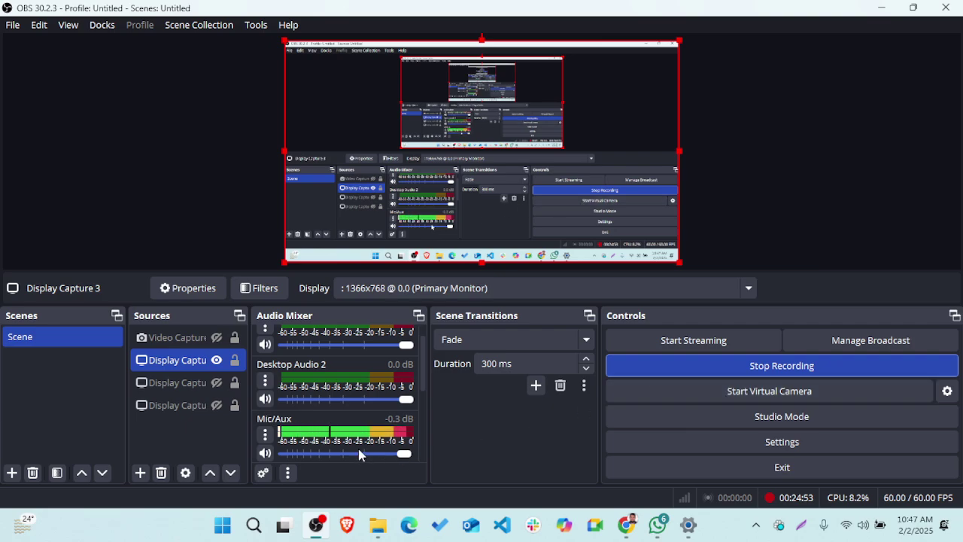
click(881, 9)
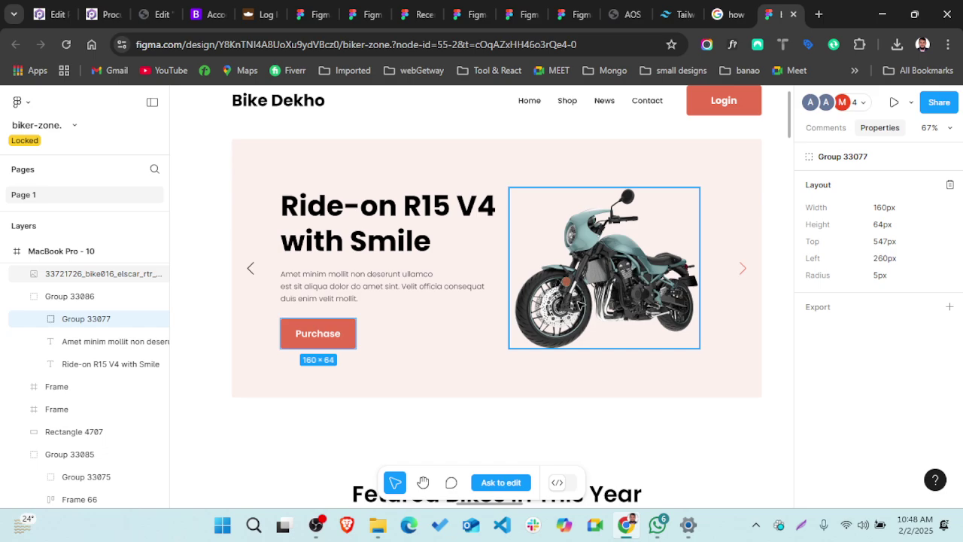
scroll(615, 273, down, 1)
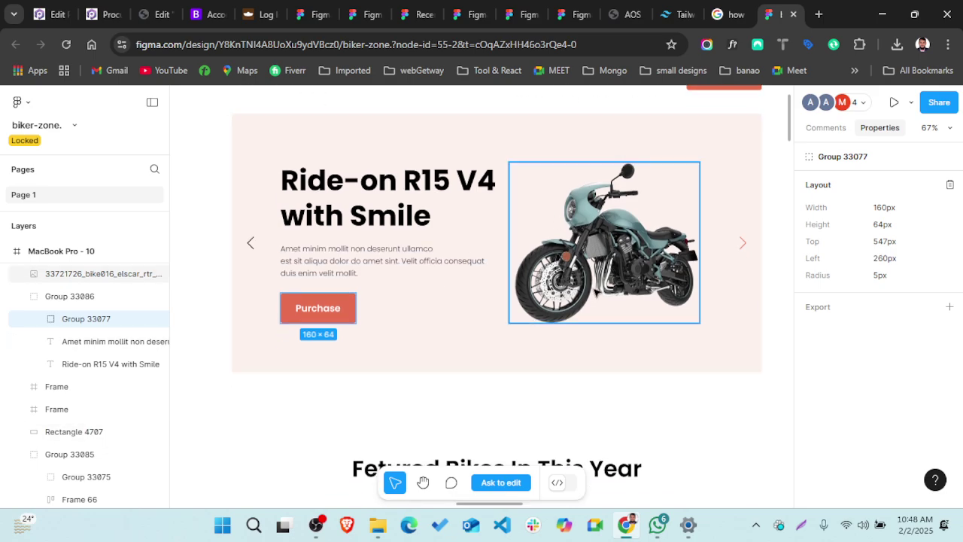
scroll(595, 291, up, 1)
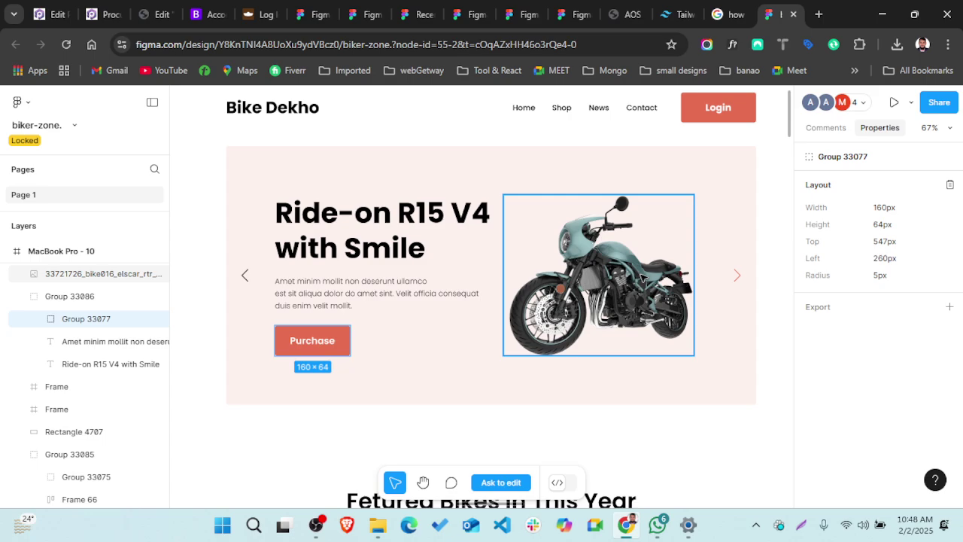
click(641, 277)
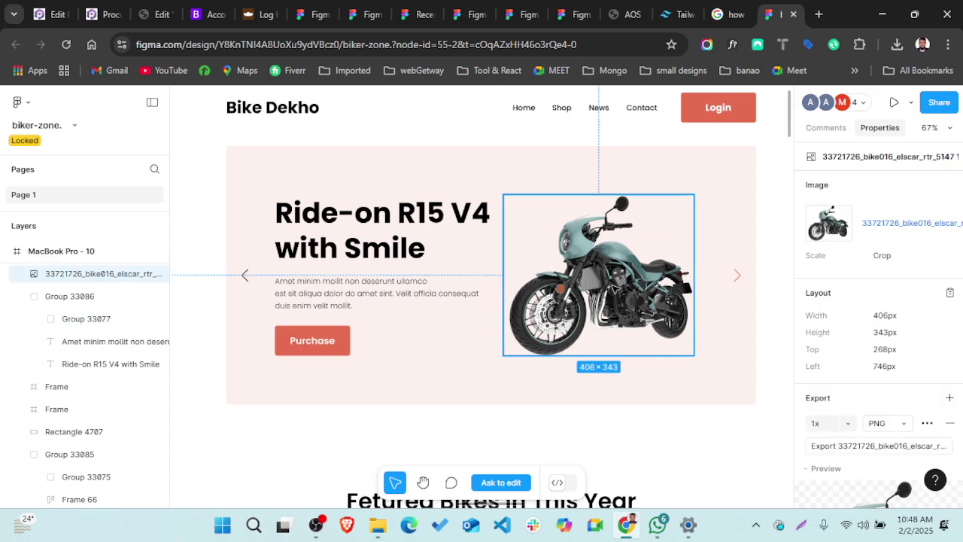
- Inspect the Purchase button's label and its background rectangle's colour and corner radius
scroll(644, 311, down, 1)
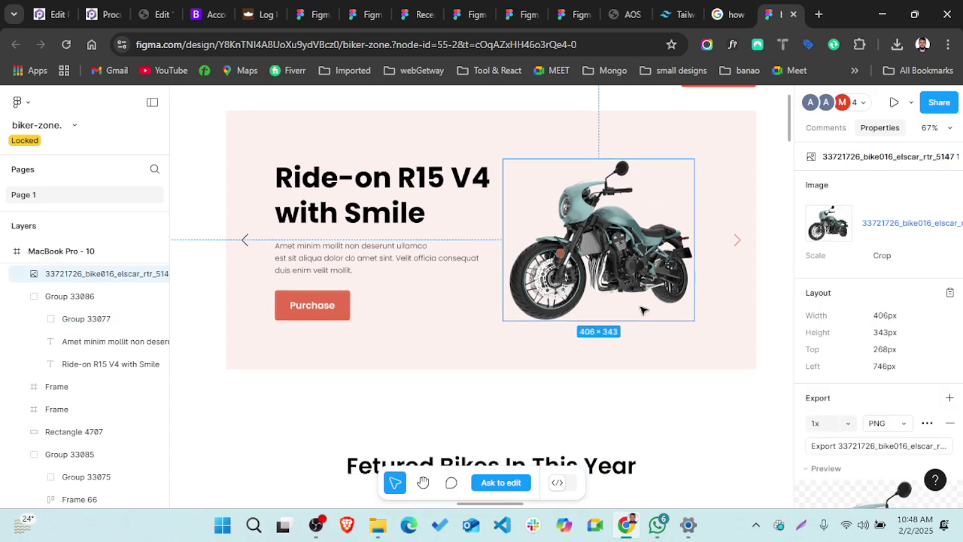
click(333, 317)
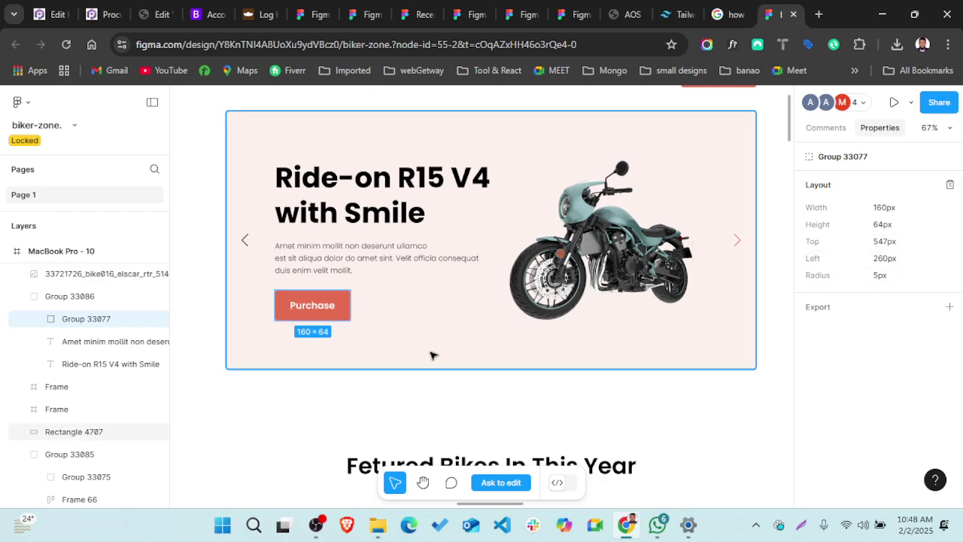
scroll(430, 355, down, 2)
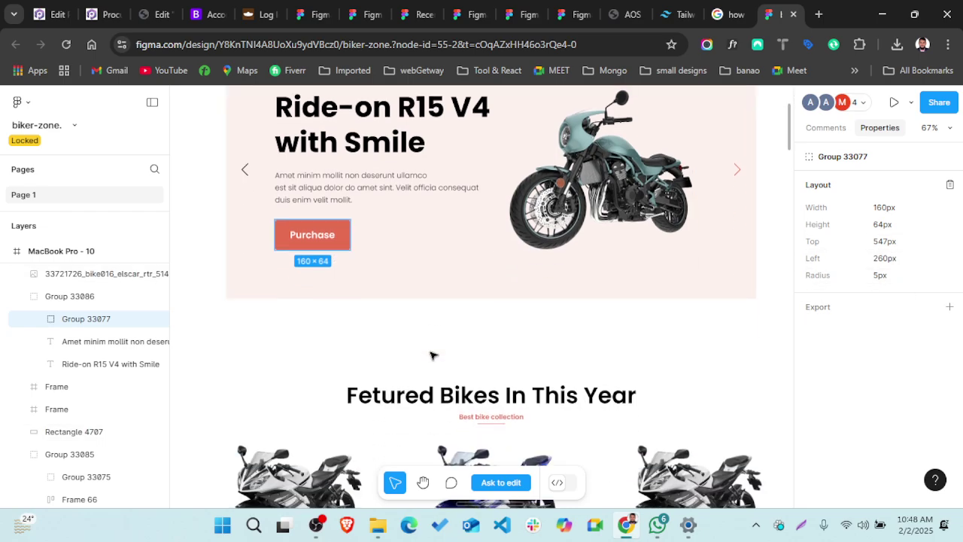
double_click(311, 243)
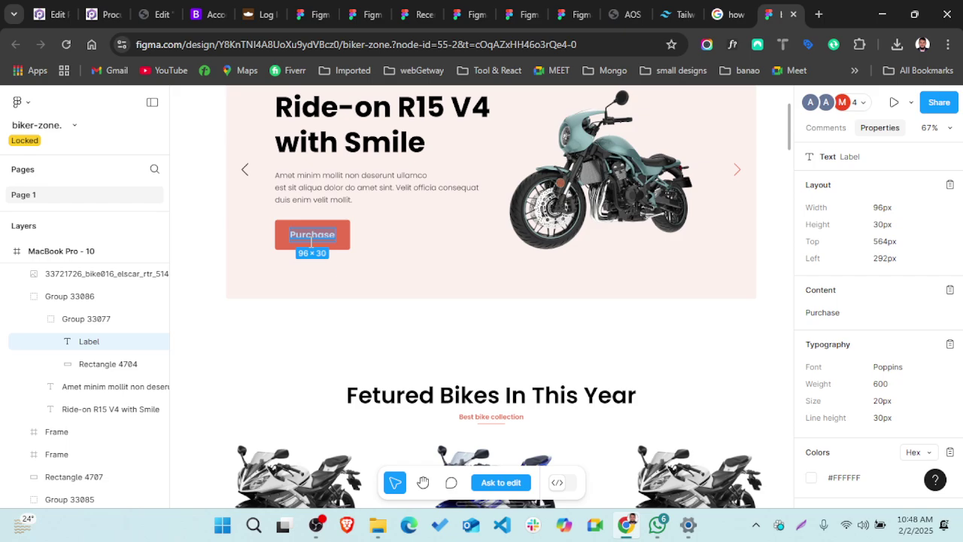
click(286, 246)
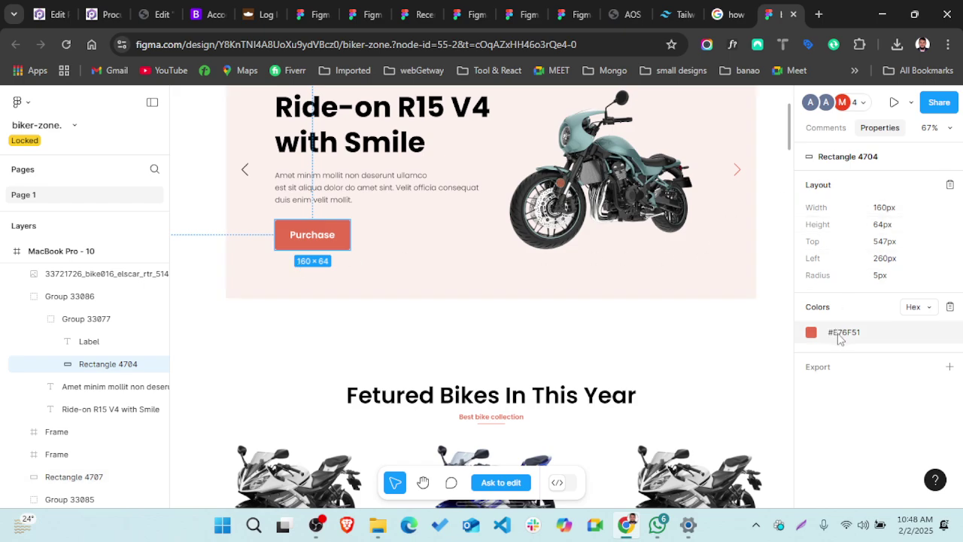
double_click(307, 238)
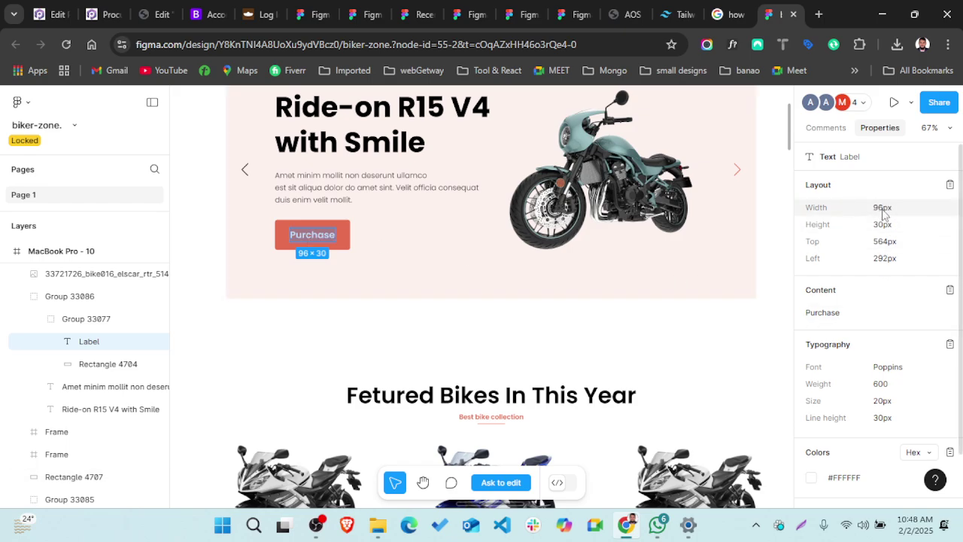
scroll(845, 386, down, 2)
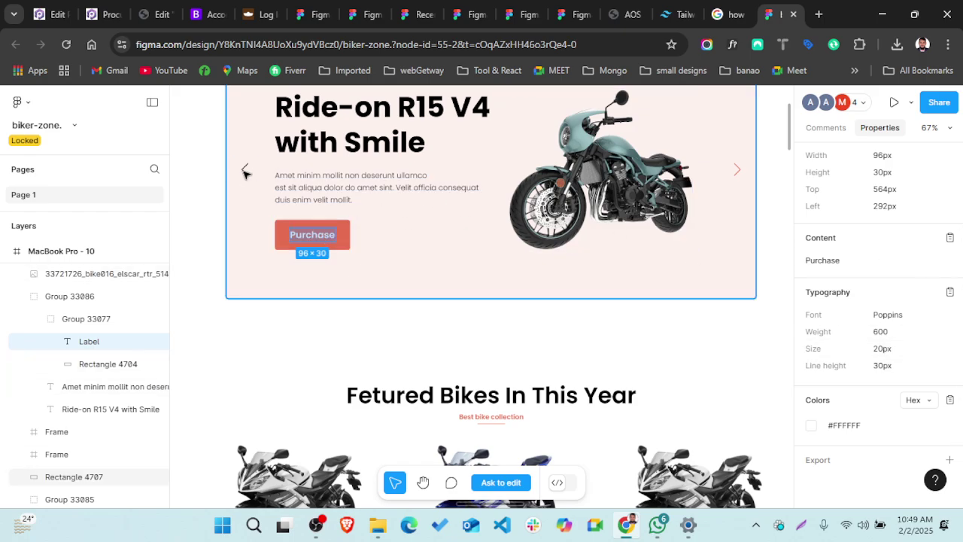
click(348, 249)
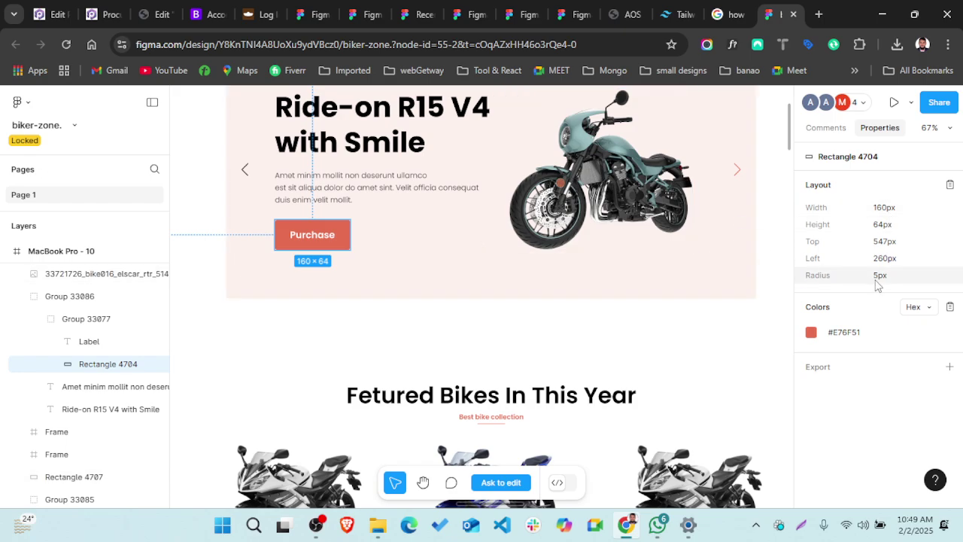
- Select the 1128×550 hero background Rectangle 4707 and copy its #E76F51 fill value
click(462, 212)
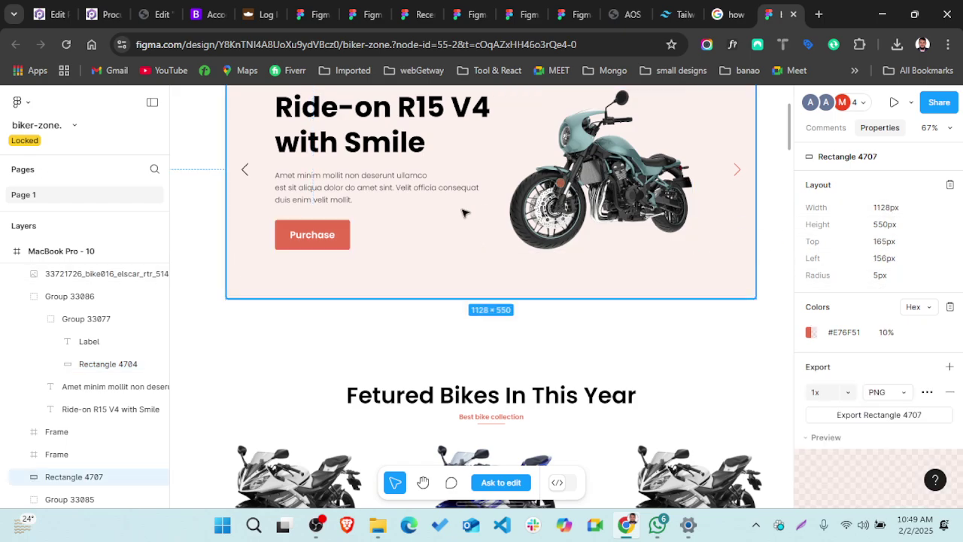
scroll(462, 212, up, 5)
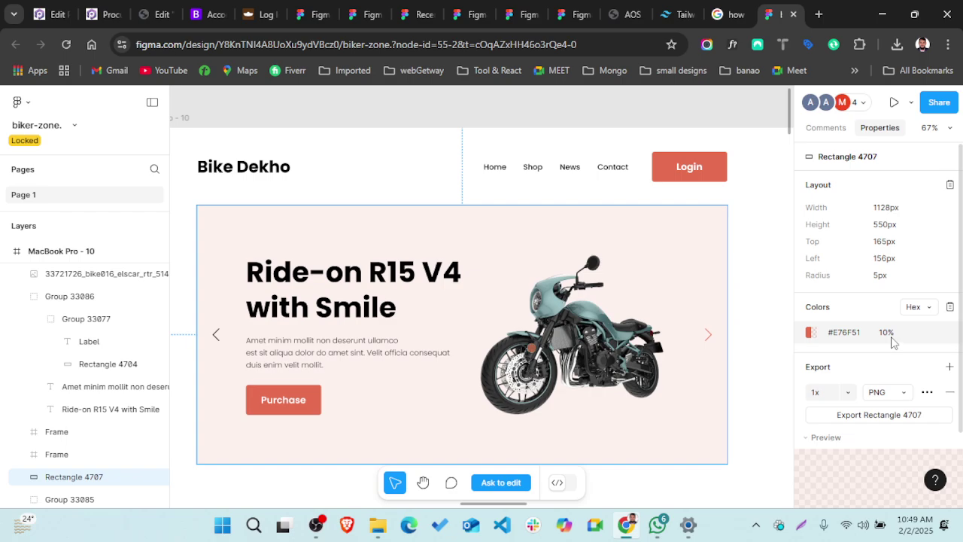
scroll(892, 342, down, 2)
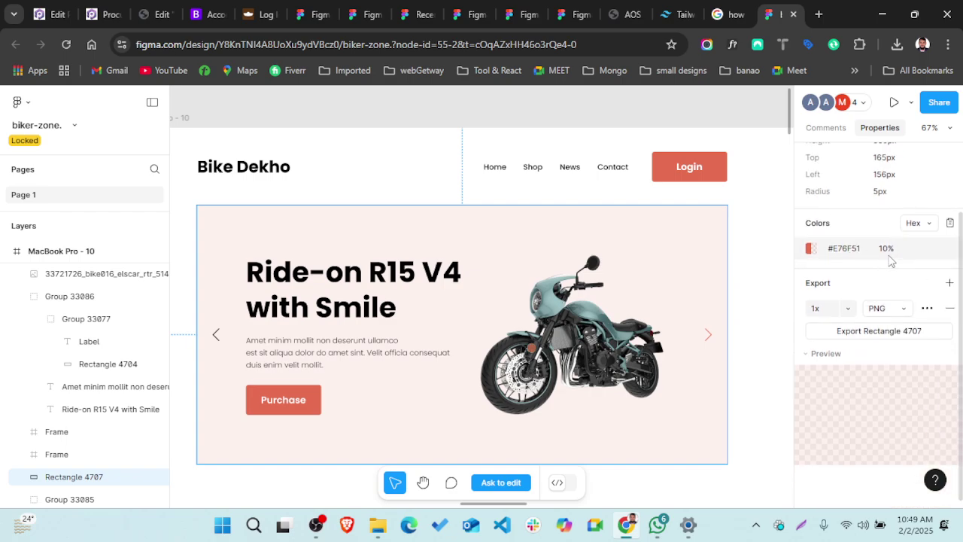
scroll(896, 264, up, 1)
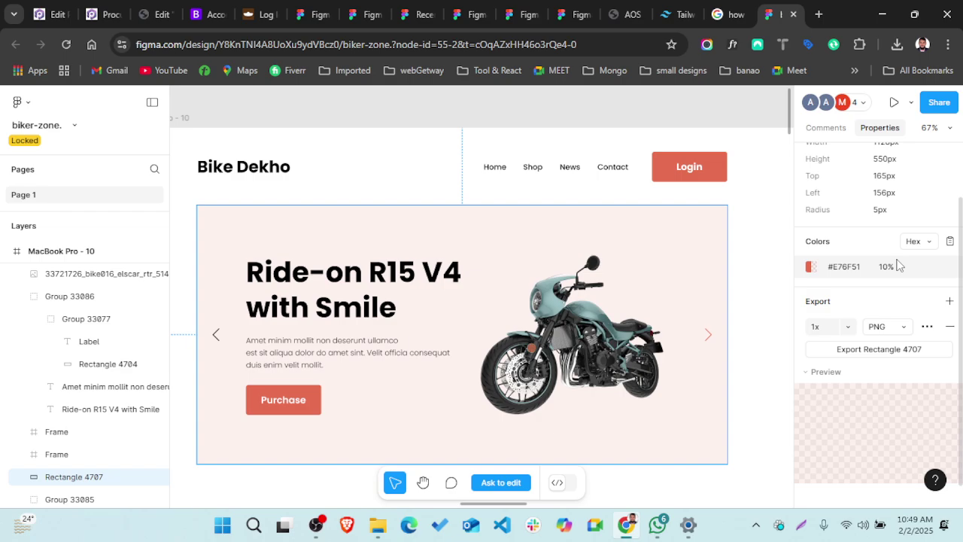
click(857, 269)
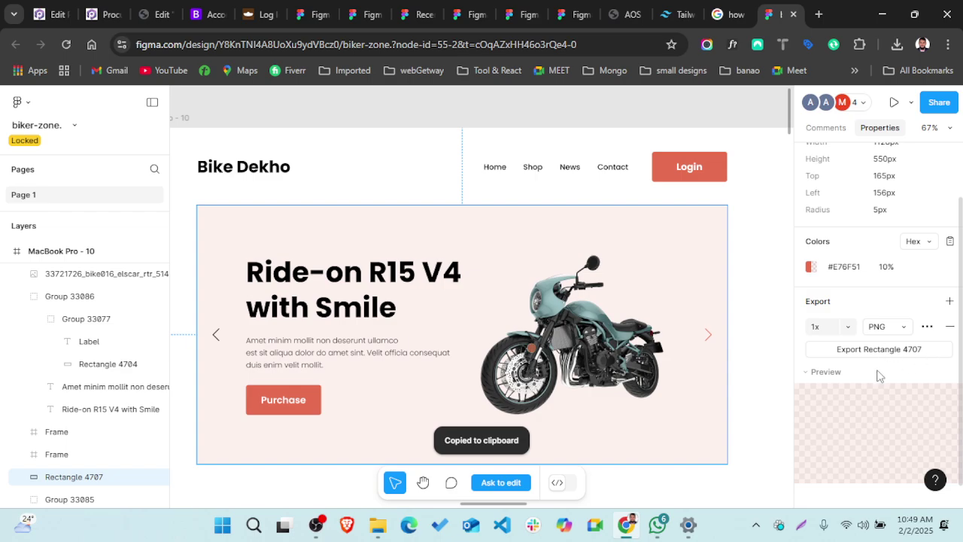
scroll(876, 376, down, 1)
scroll(877, 376, up, 2)
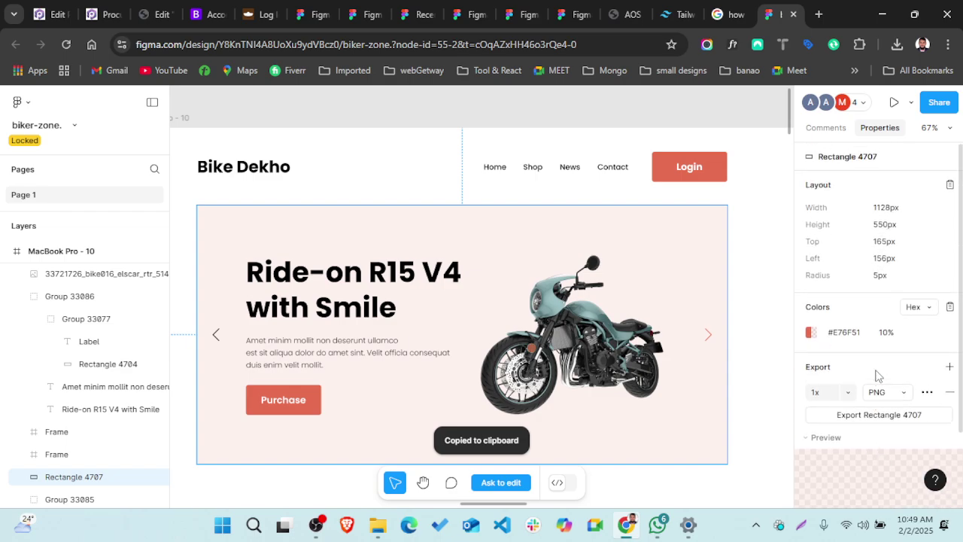
click(854, 336)
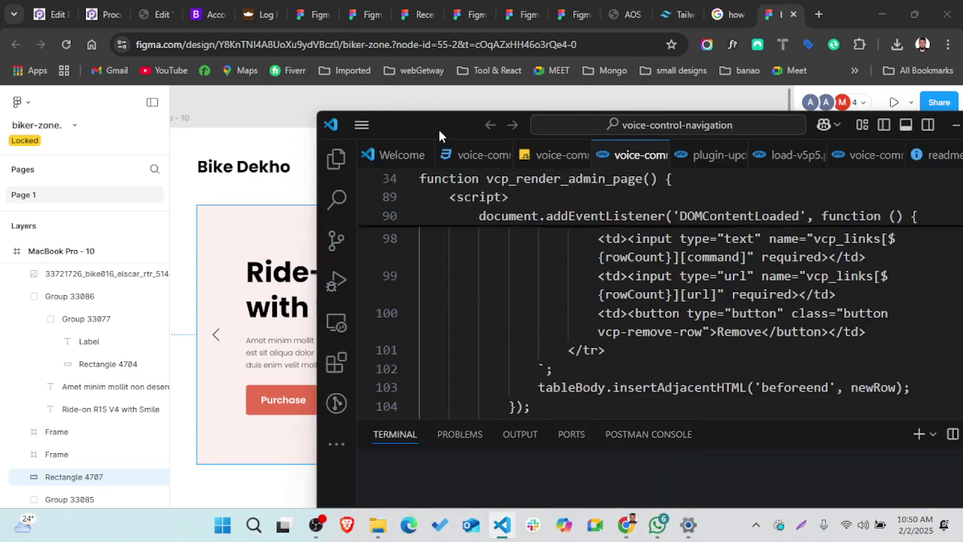
- Move the VS Code window over the design and open css/puc-debug-bar.css
drag(439, 130, 253, 60)
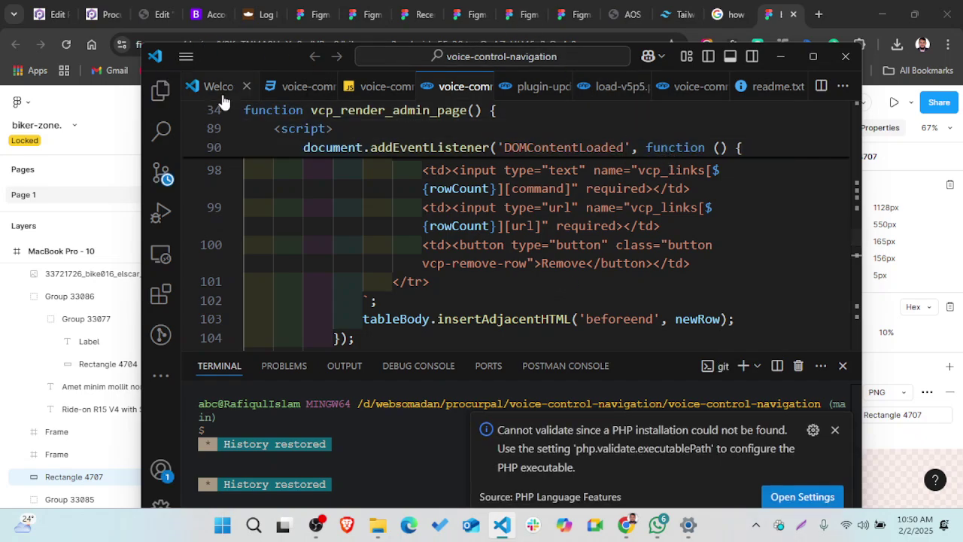
click(159, 90)
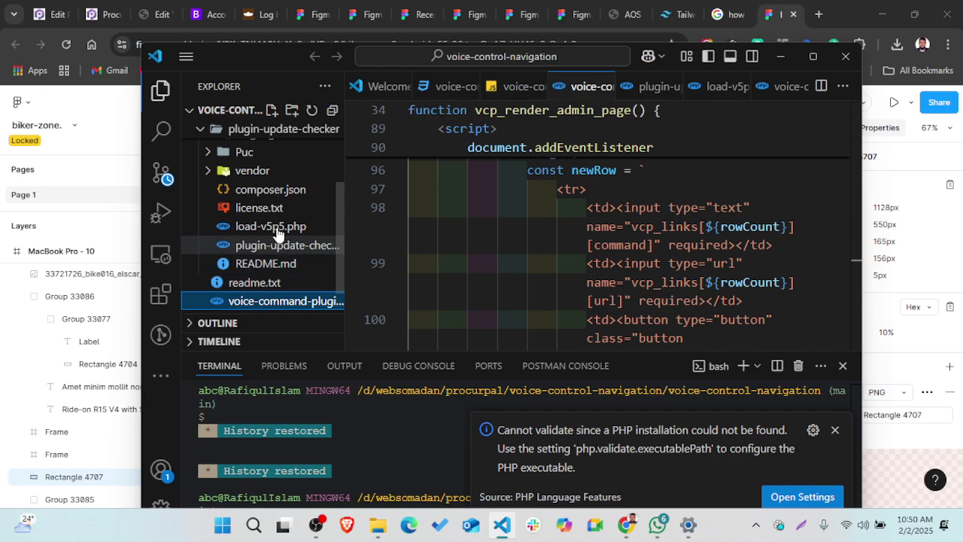
scroll(218, 161, up, 2)
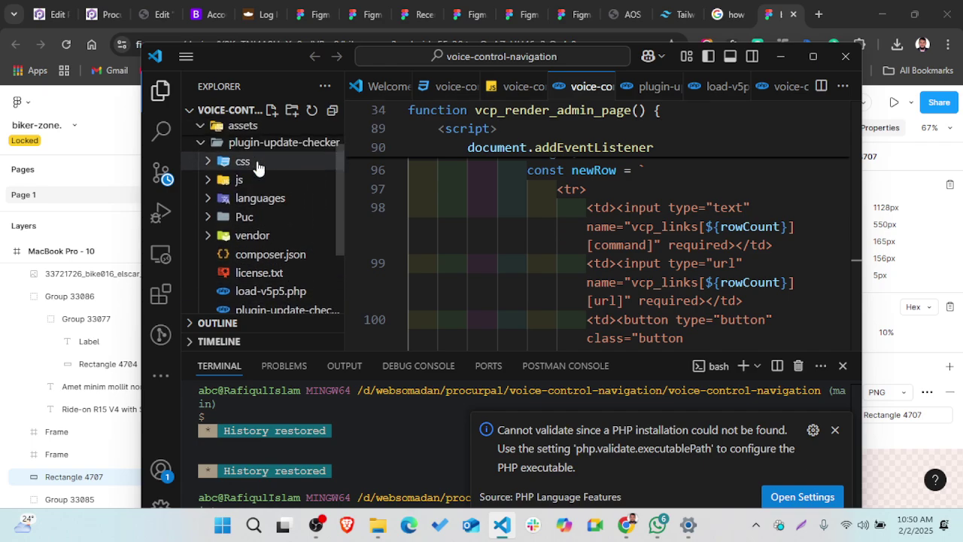
click(225, 163)
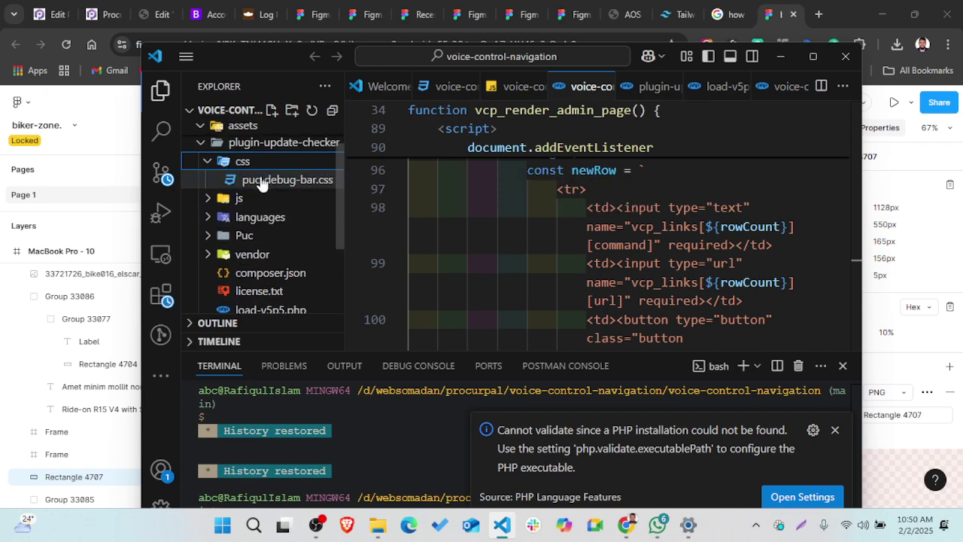
click(261, 180)
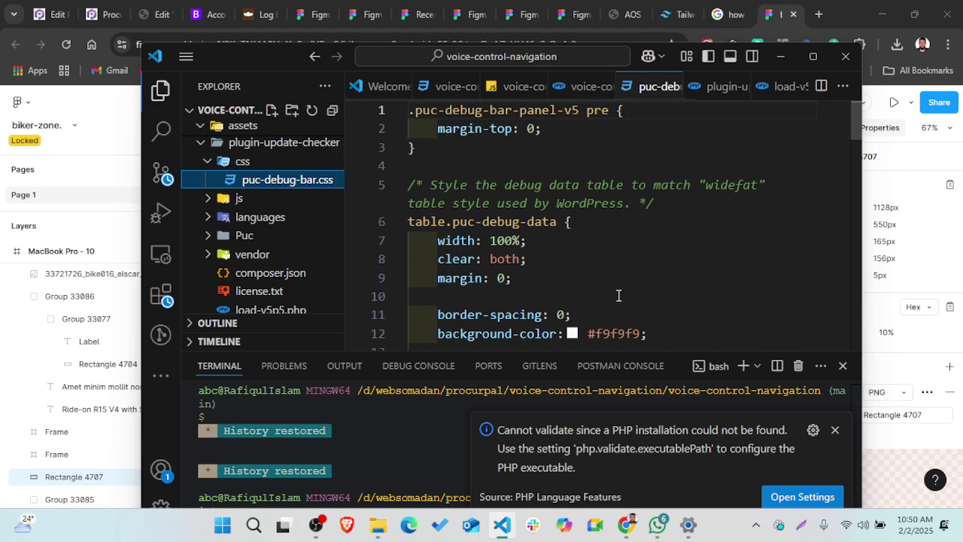
- Add blank lines after the last .puc-ajax-response dd rule at line 71
scroll(618, 296, down, 5)
scroll(618, 296, down, 15)
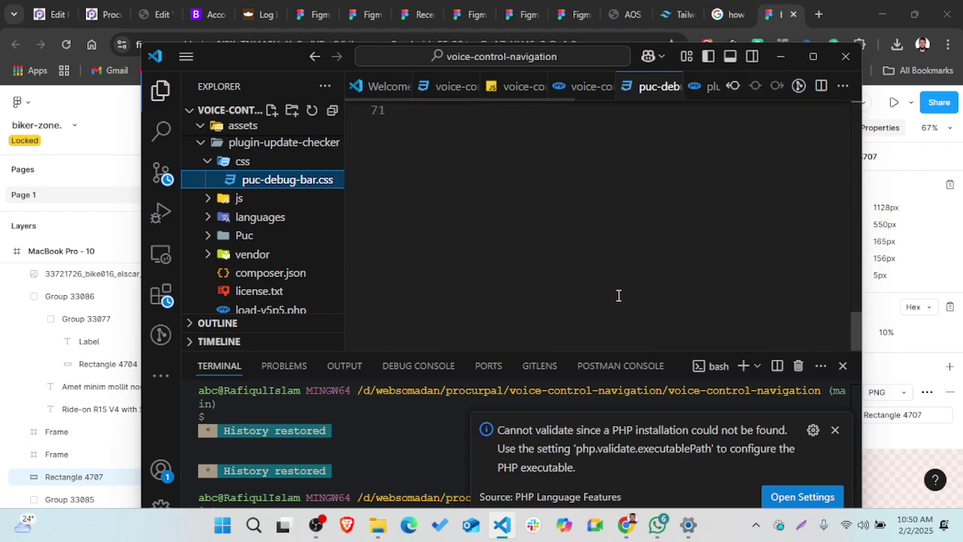
scroll(557, 178, up, 3)
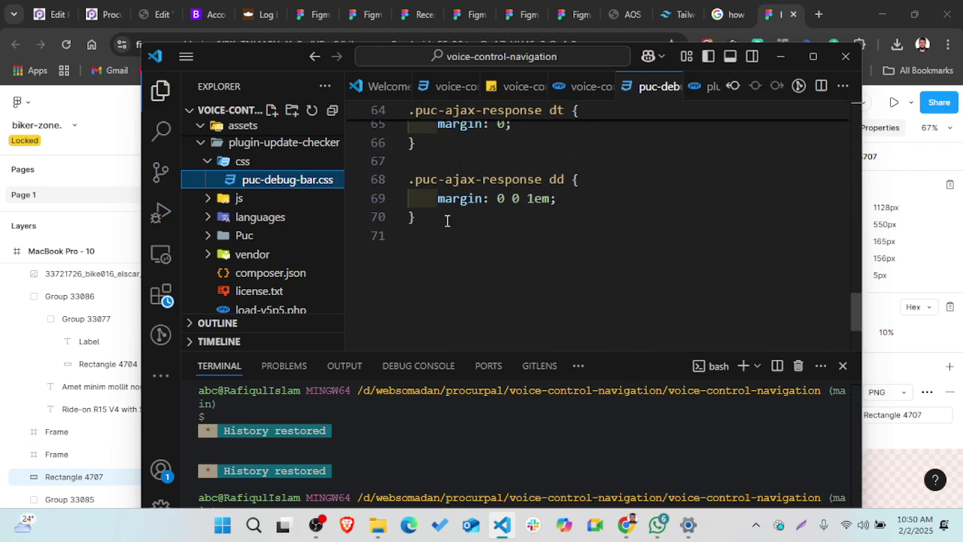
click(438, 229)
key(Return)
key(Return)
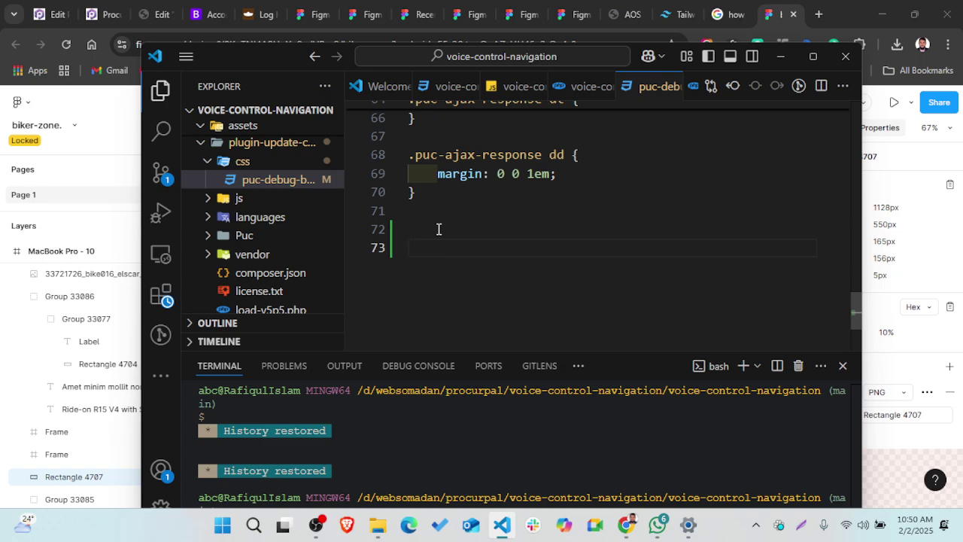
- Write a .class rule with a bg background set to the pasted #E76F511A colour
text(.class)
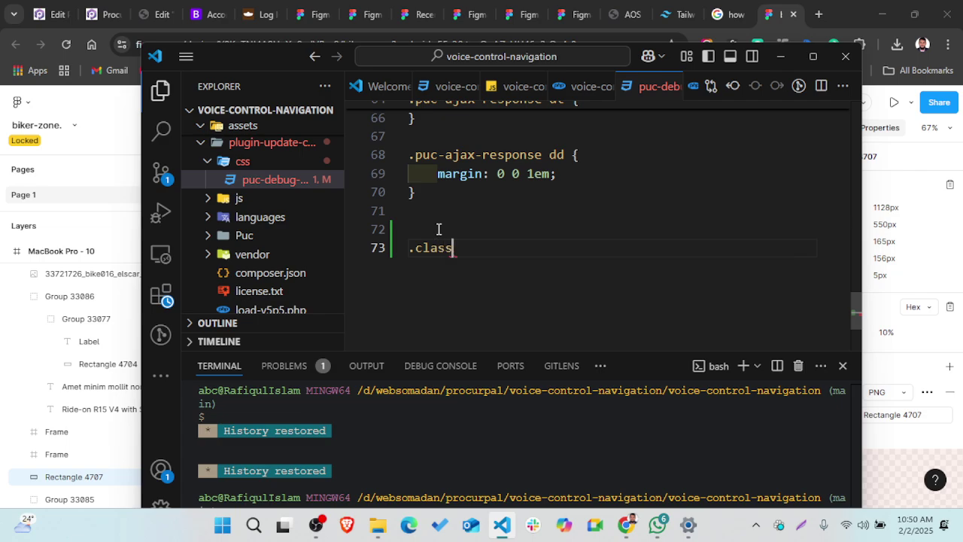
text({)
key(Return)
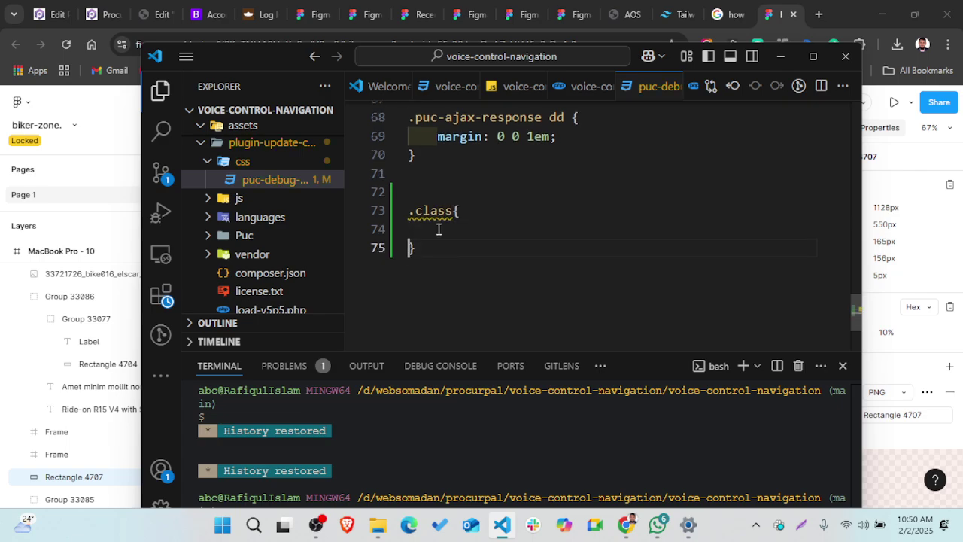
key(Tab)
text(bg)
key(Tab)
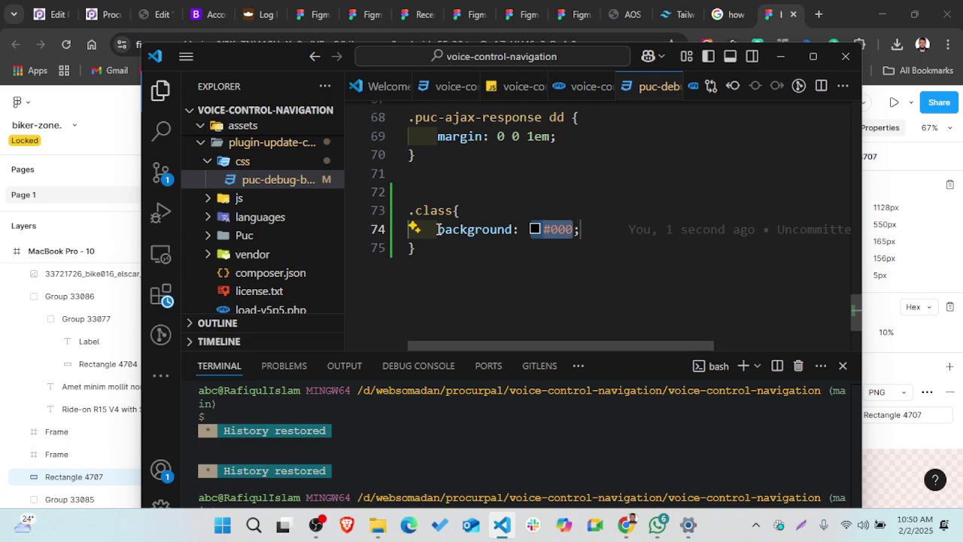
key(ctrl+v)
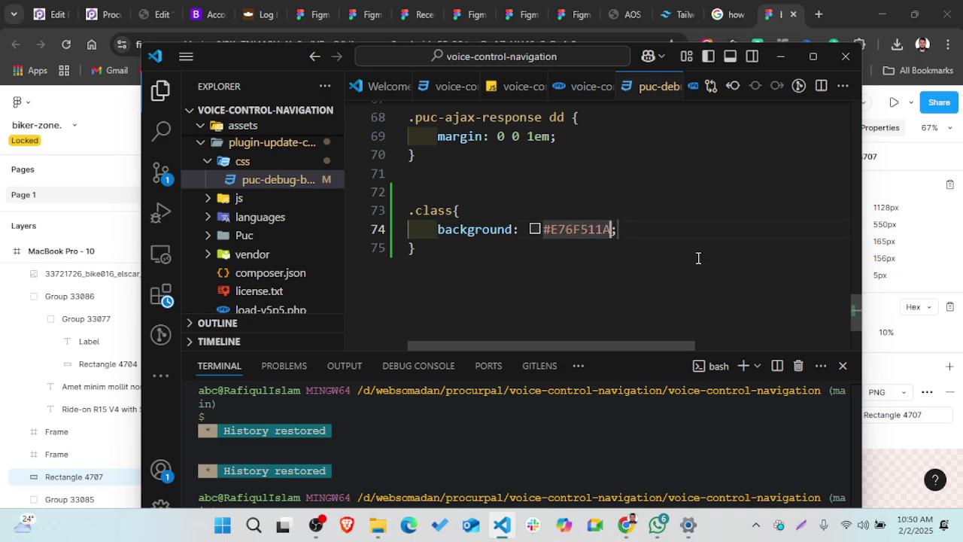
- Adjust the background colour's opacity in the colour picker to #e76f5120
mouse_move(533, 234)
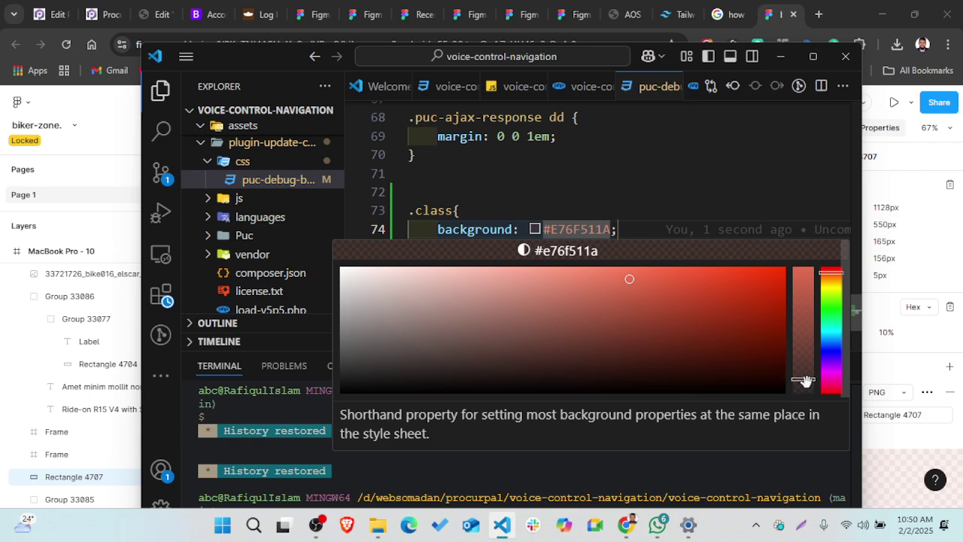
click(660, 175)
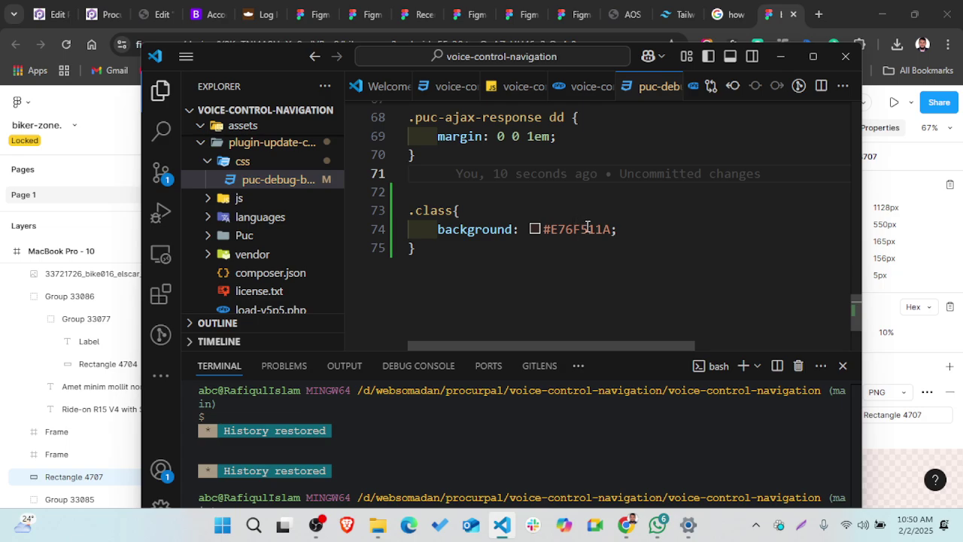
double_click(588, 228)
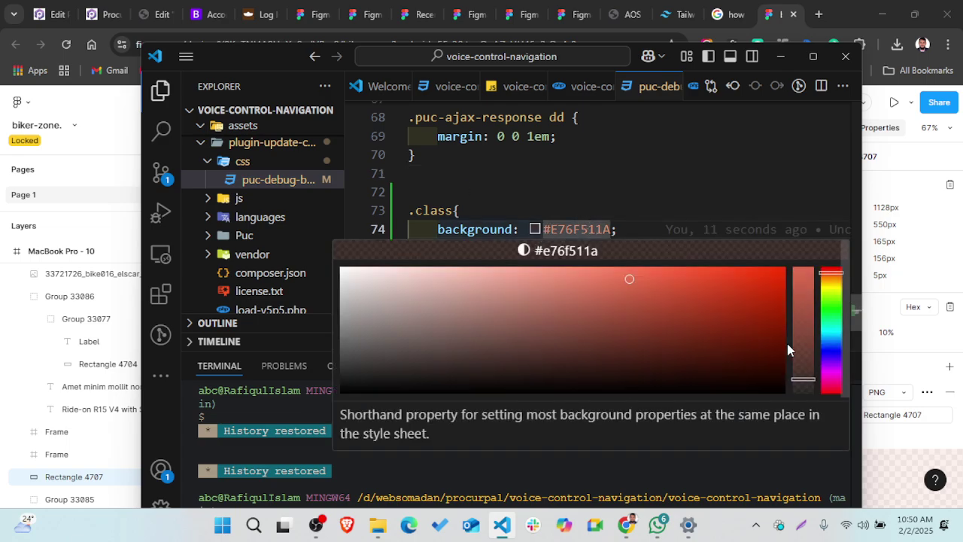
mouse_move(806, 380)
mouse_down()
mouse_move(807, 390)
mouse_move(809, 367)
mouse_move(808, 391)
mouse_move(801, 275)
mouse_move(785, 251)
mouse_move(800, 376)
mouse_up()
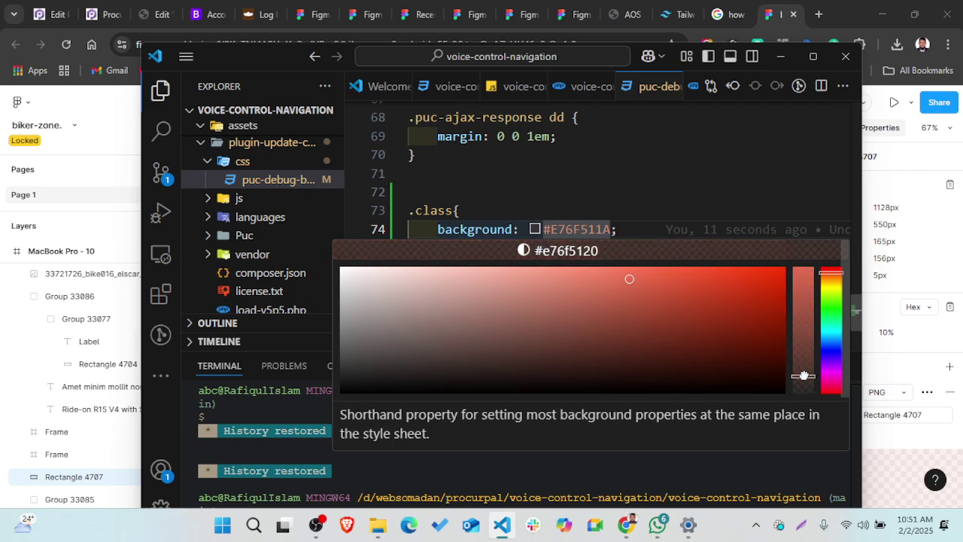
scroll(698, 221, right, 1)
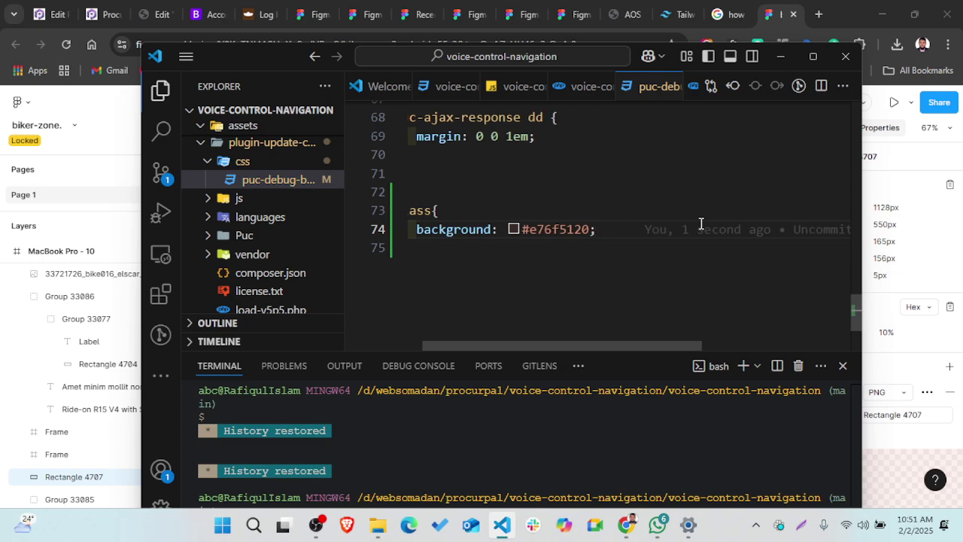
click(780, 56)
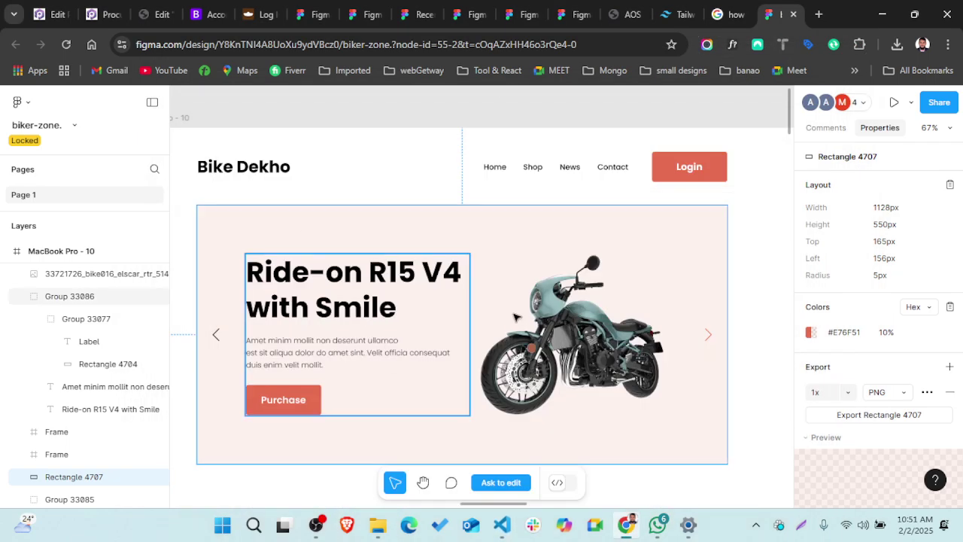
scroll(515, 317, down, 5)
scroll(514, 317, down, 2)
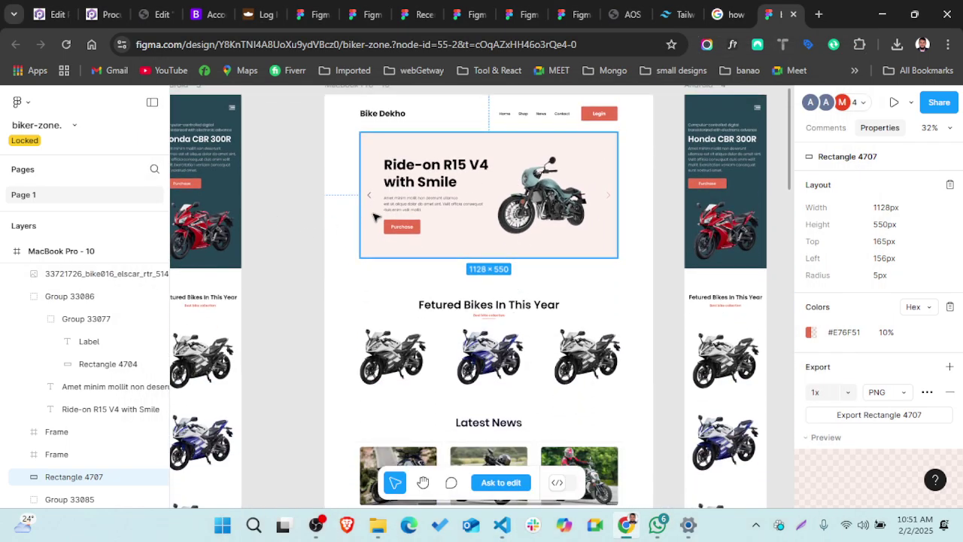
scroll(322, 234, up, 5)
scroll(490, 195, right, 4)
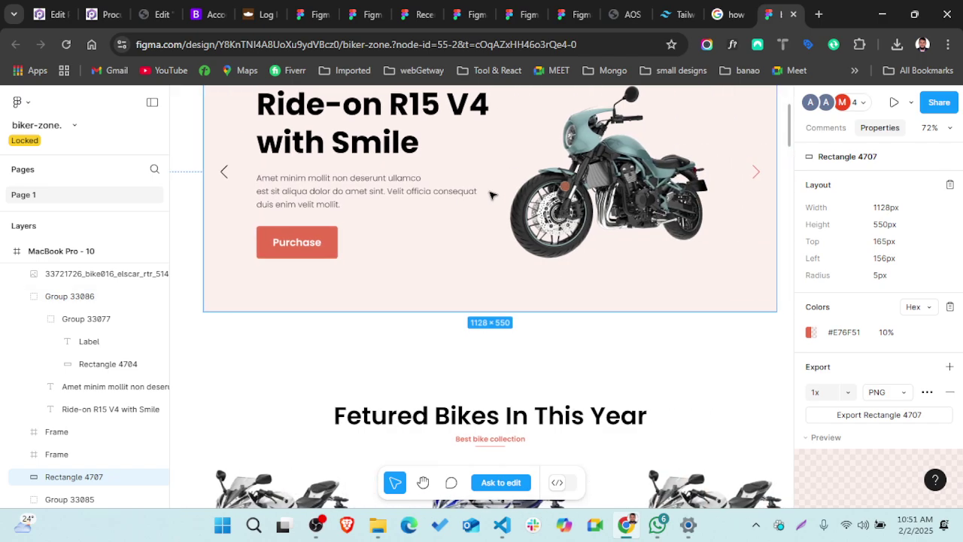
scroll(489, 195, down, 3)
scroll(489, 195, up, 1)
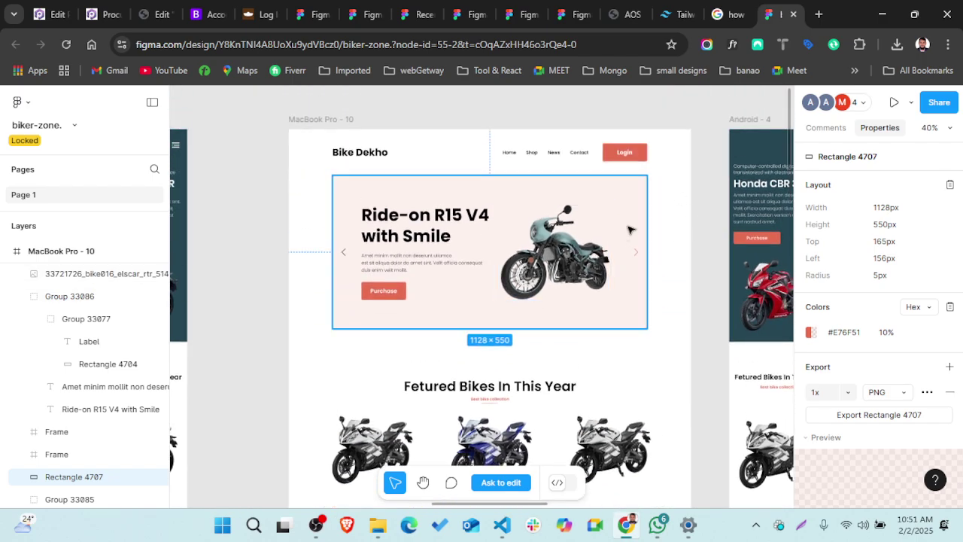
scroll(630, 229, down, 3)
scroll(630, 229, left, 8)
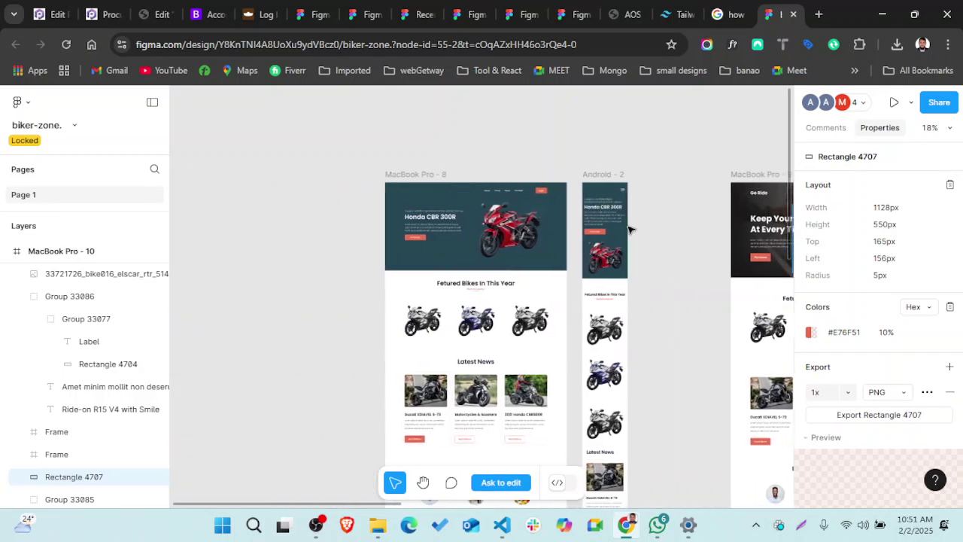
scroll(591, 259, right, 10)
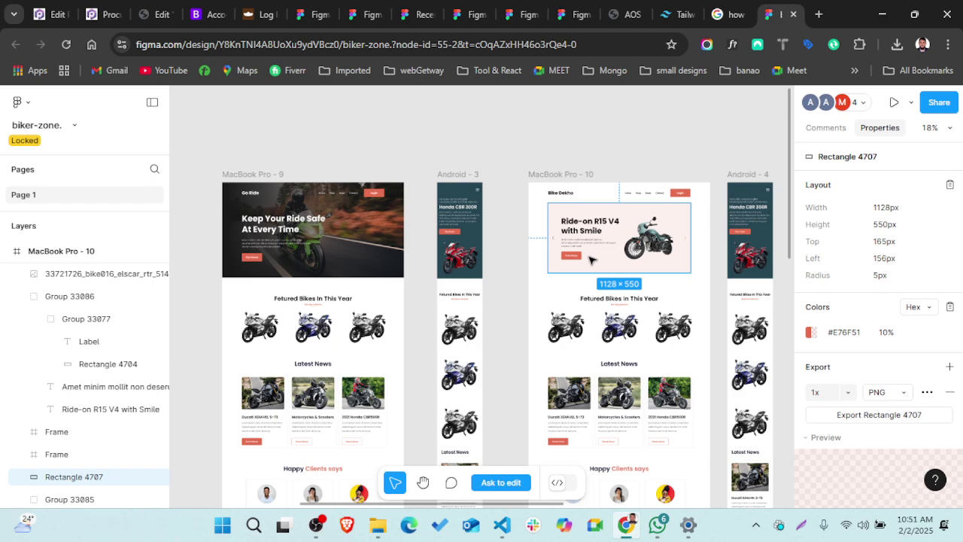
scroll(590, 260, right, 5)
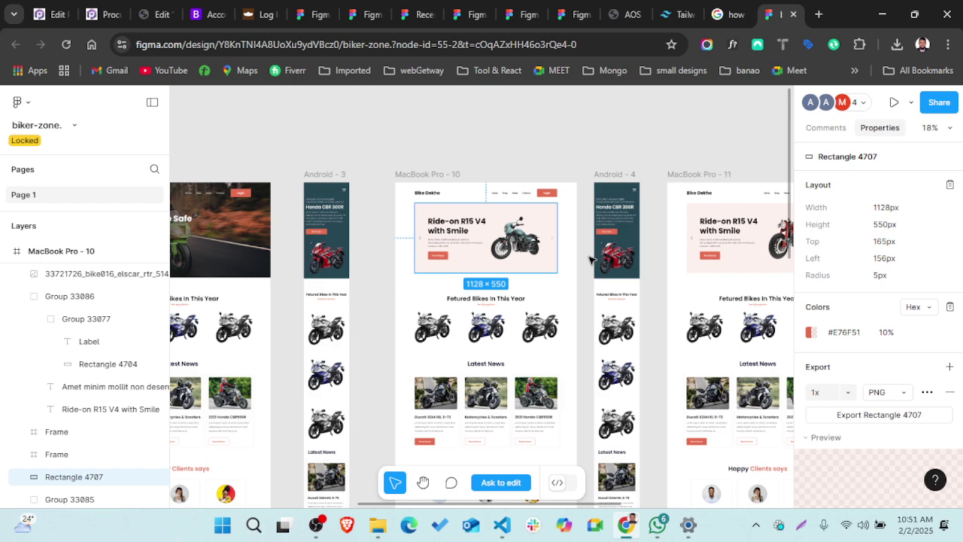
- Search Google for 'owl ca' and 'slick js' in two new tabs, returning to the Owl Carousel results
click(818, 15)
text(o)
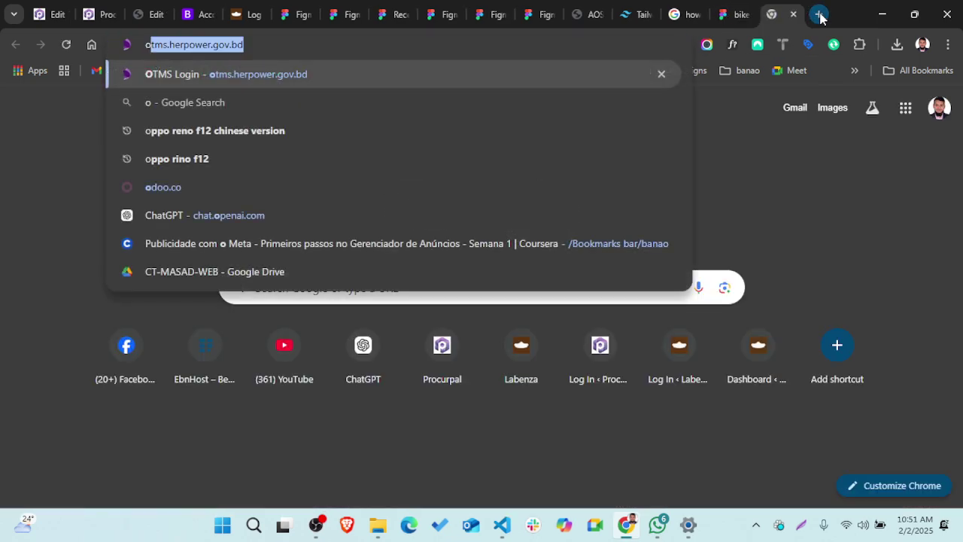
text(wl ca)
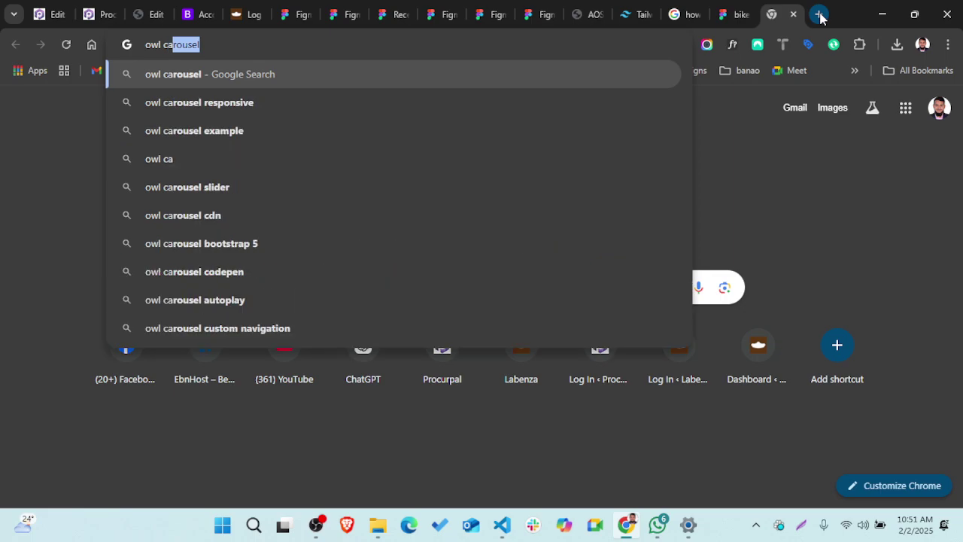
key(Return)
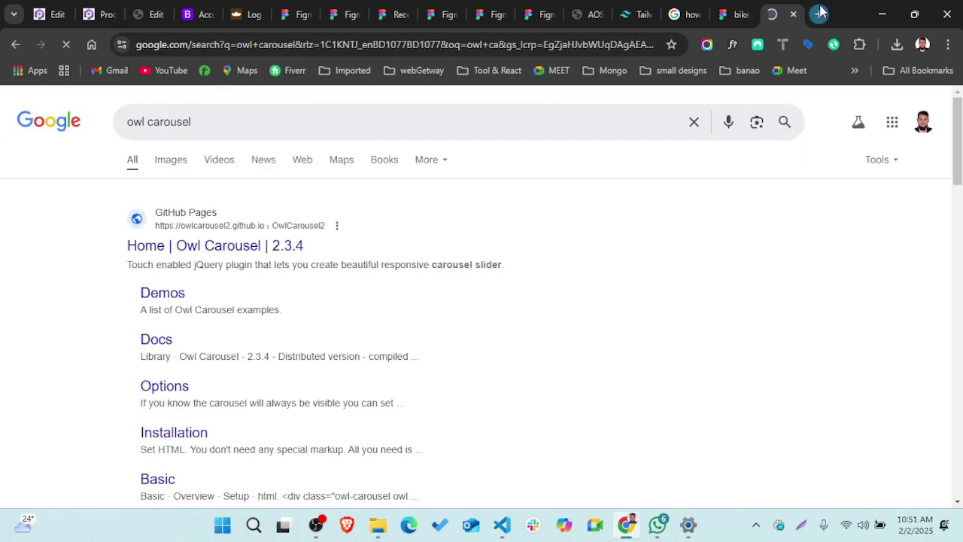
click(820, 12)
text(slick)
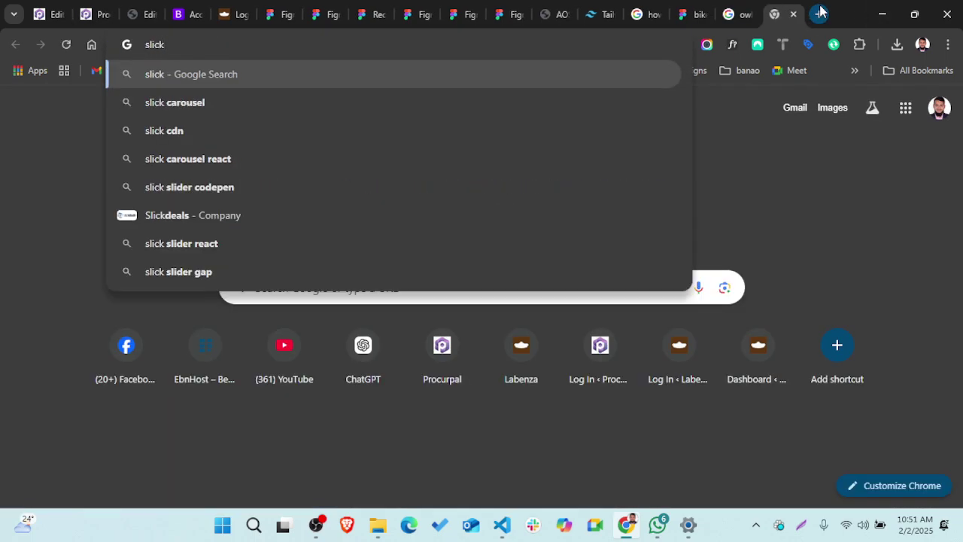
text( js)
key(Return)
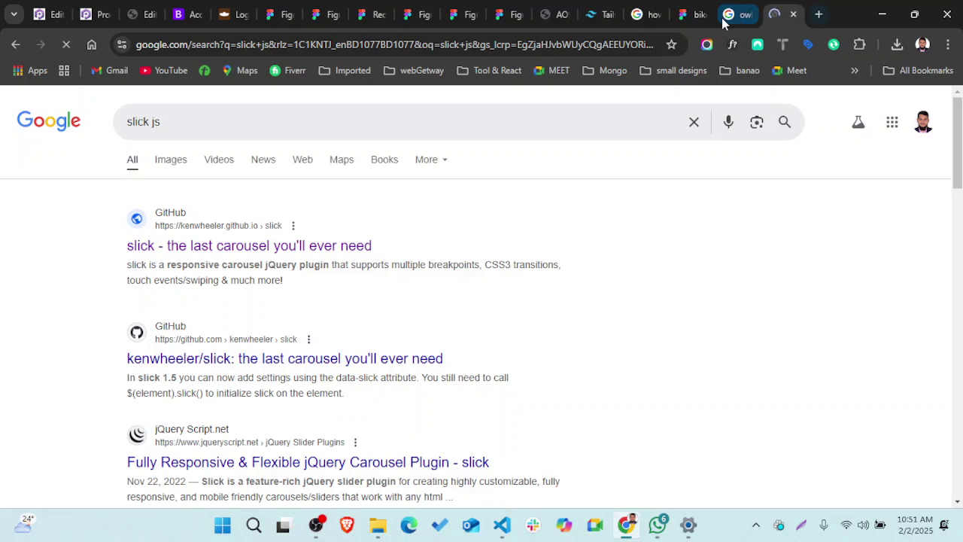
click(724, 21)
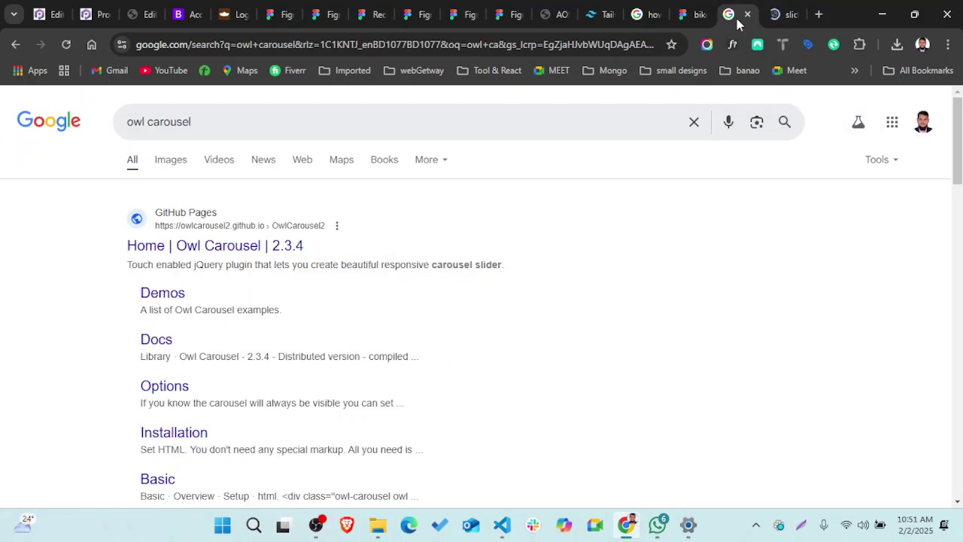
- Open the Owl Carousel site and scroll through the Responsive demo
click(225, 251)
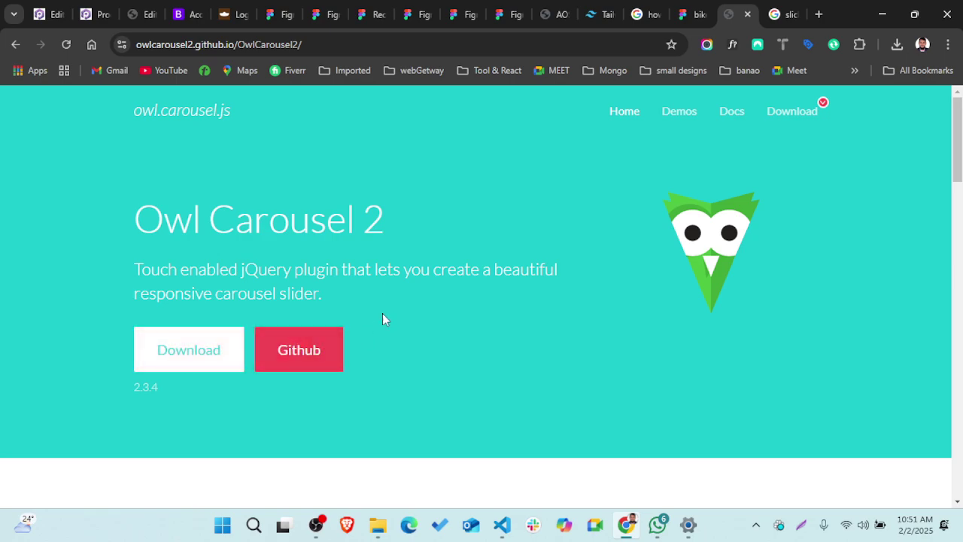
click(688, 121)
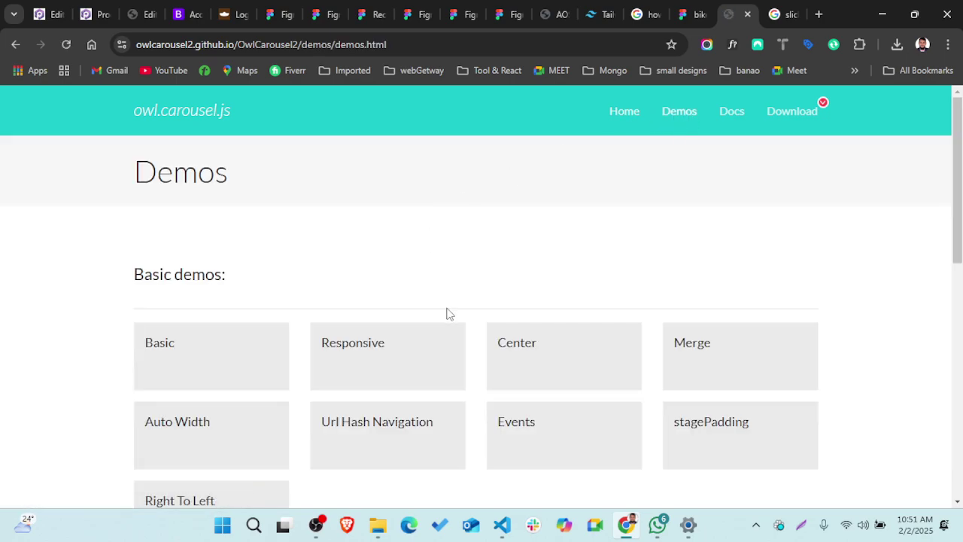
scroll(446, 313, down, 1)
scroll(446, 313, up, 1)
scroll(447, 313, down, 5)
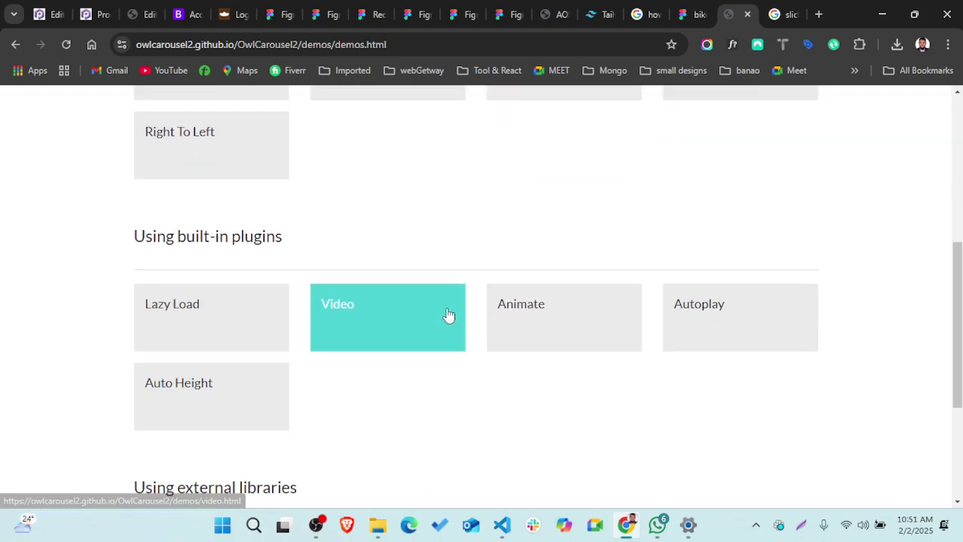
scroll(348, 286, up, 5)
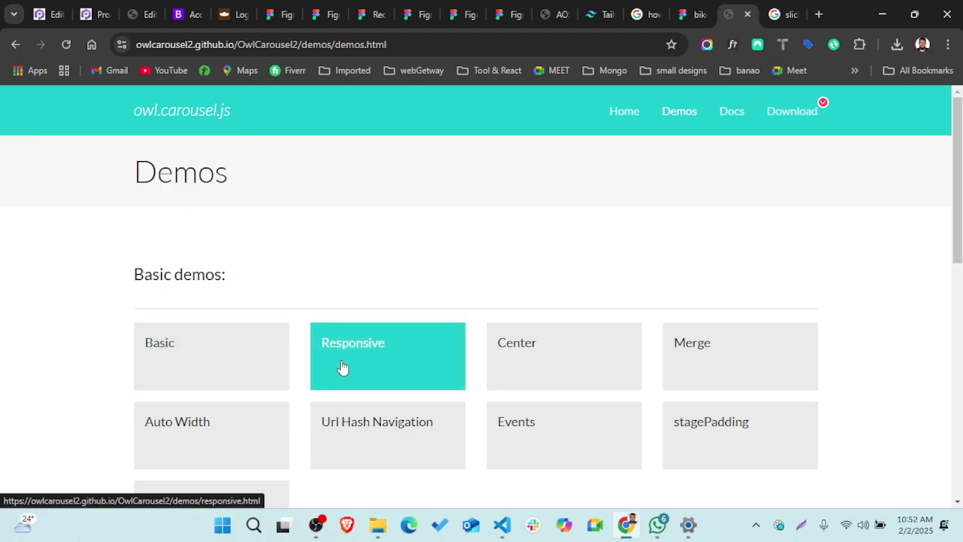
scroll(340, 365, down, 15)
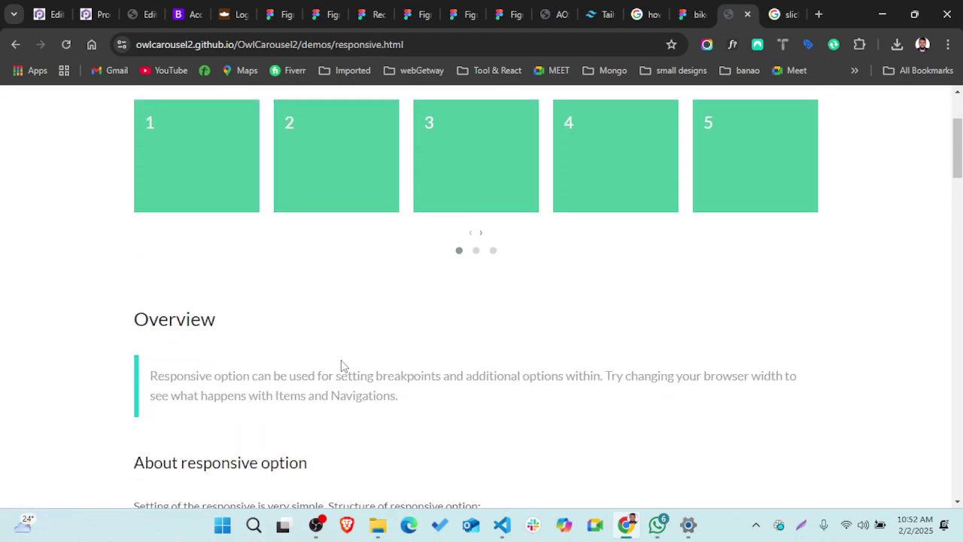
scroll(341, 365, down, 5)
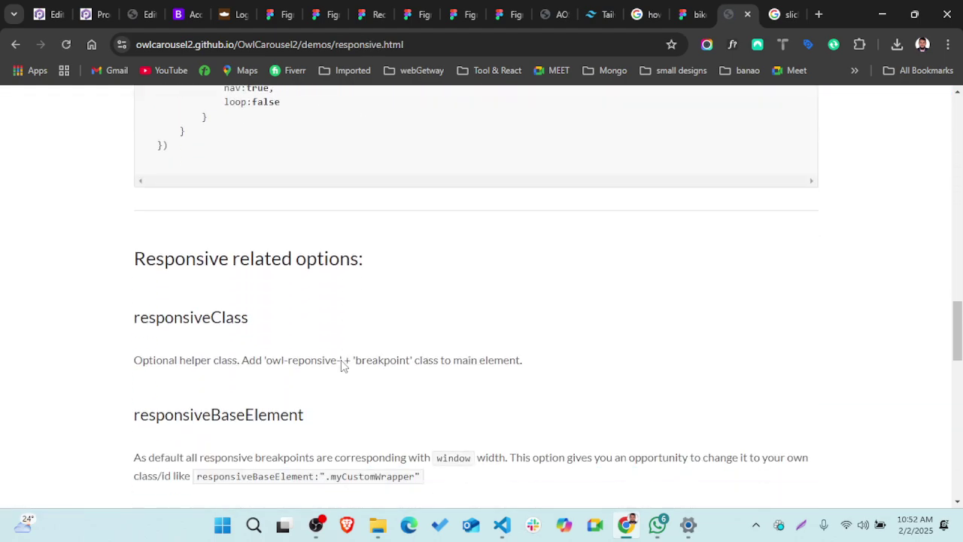
scroll(340, 366, up, 20)
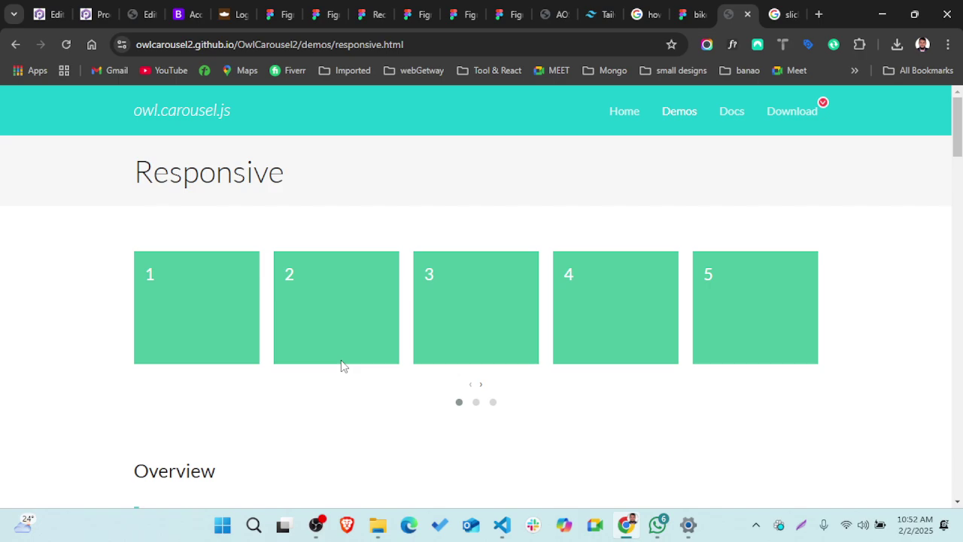
- Open the Basic carousel demo from the Demos list and look through it
click(676, 116)
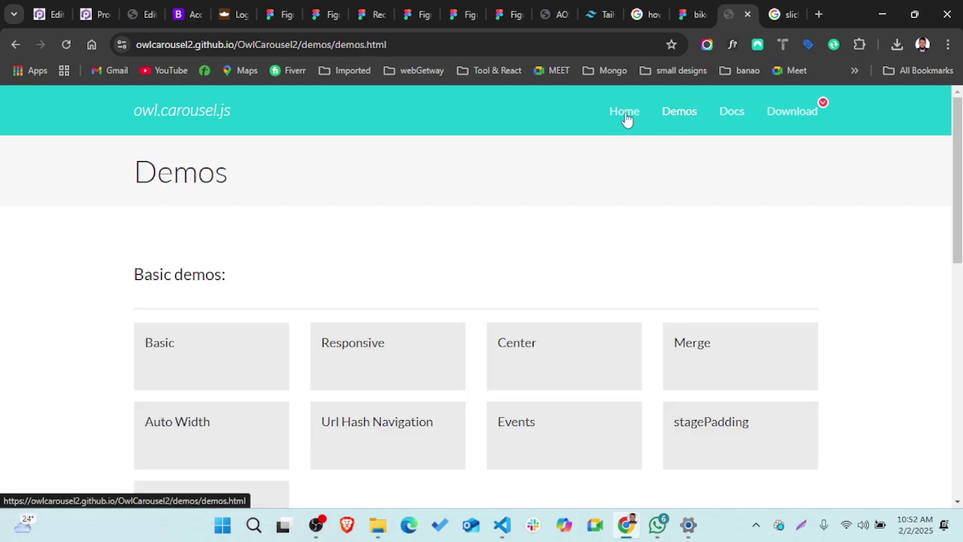
click(184, 343)
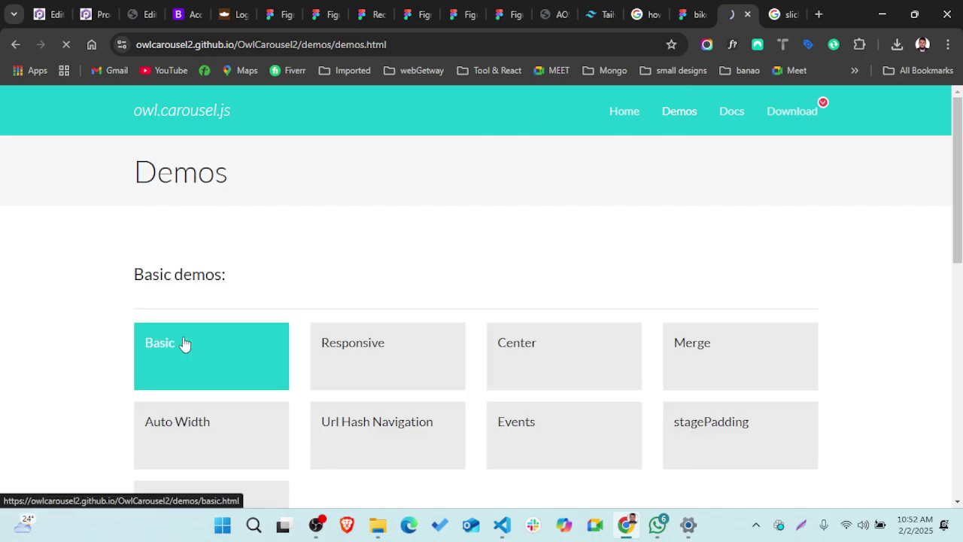
scroll(366, 370, down, 3)
scroll(366, 370, down, 8)
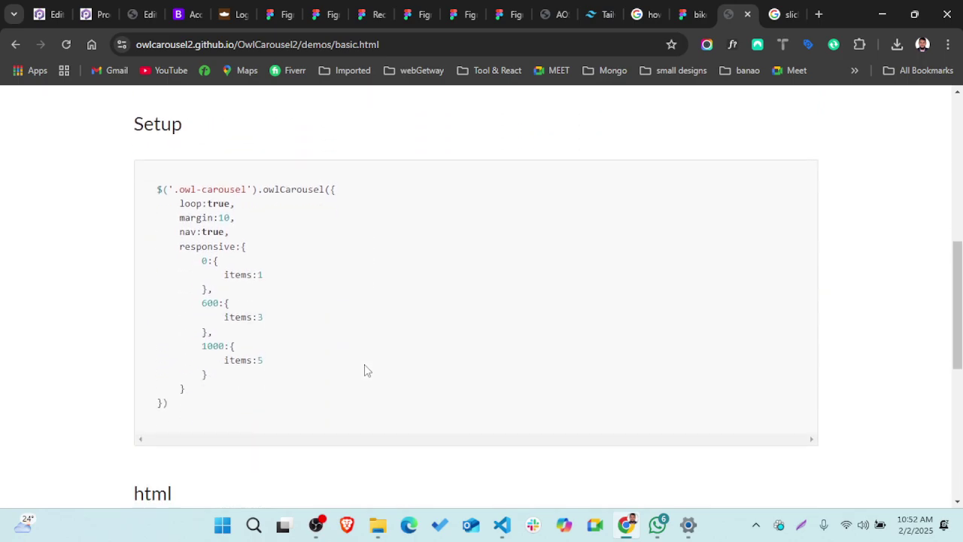
scroll(366, 370, up, 10)
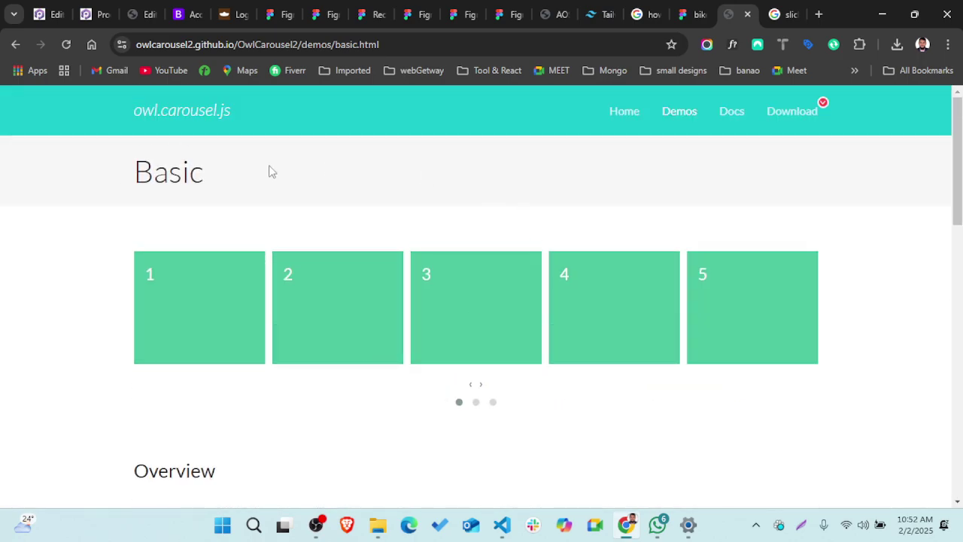
click(15, 45)
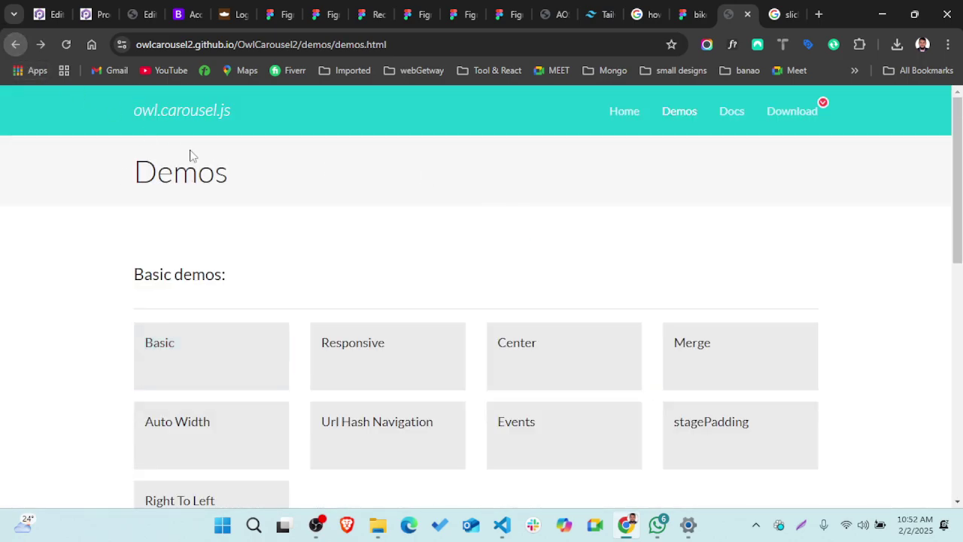
- Reopen the Basic demo, then go back and scroll through the Demos overview list
click(213, 344)
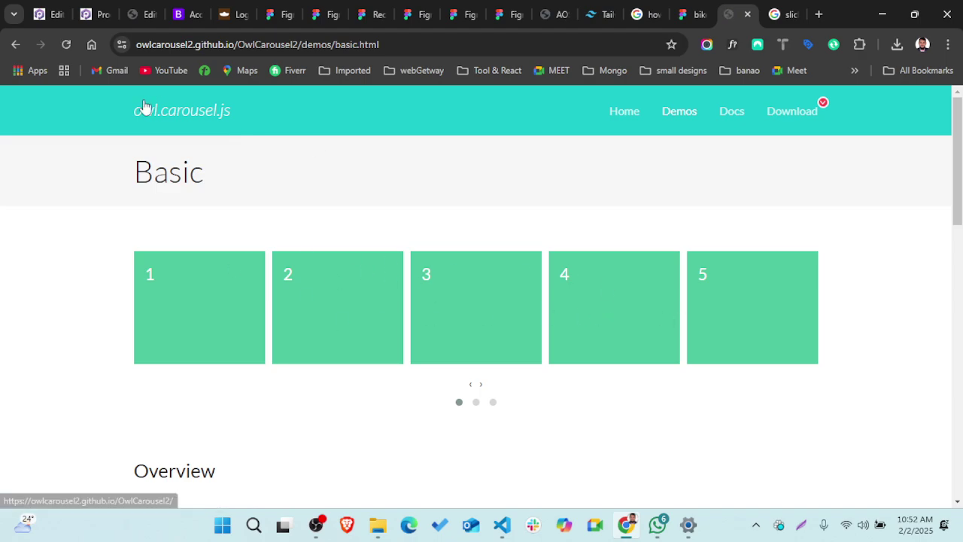
click(15, 44)
scroll(469, 336, down, 5)
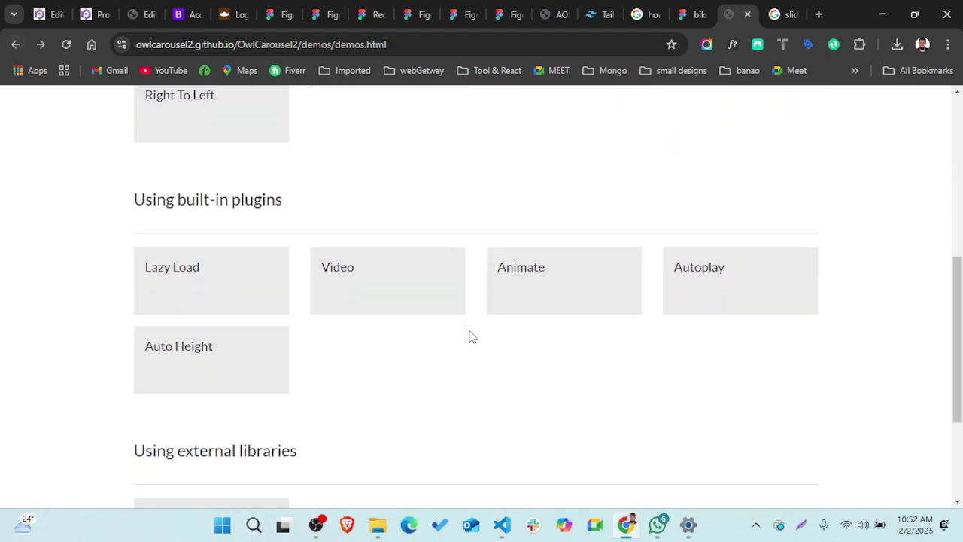
scroll(470, 336, down, 2)
scroll(469, 336, down, 1)
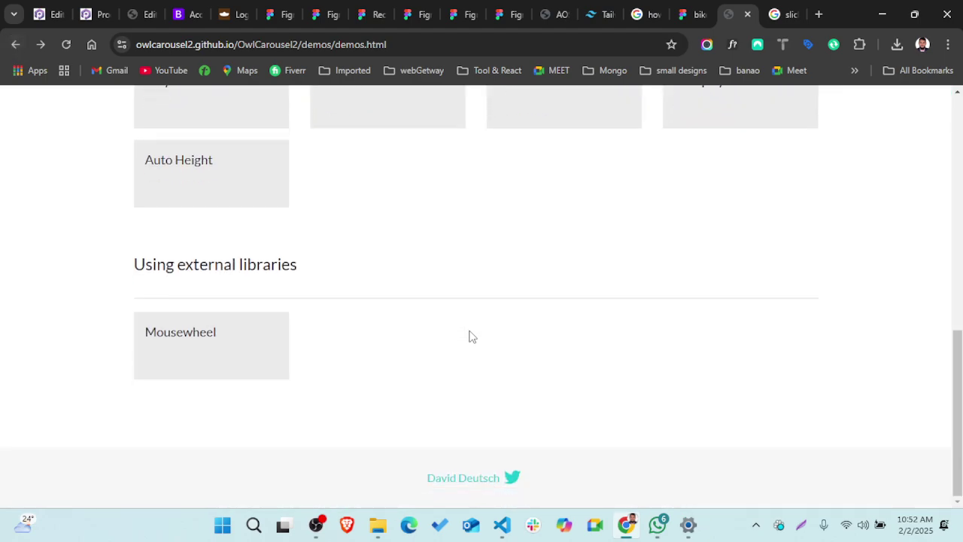
scroll(469, 337, up, 5)
scroll(469, 336, up, 1)
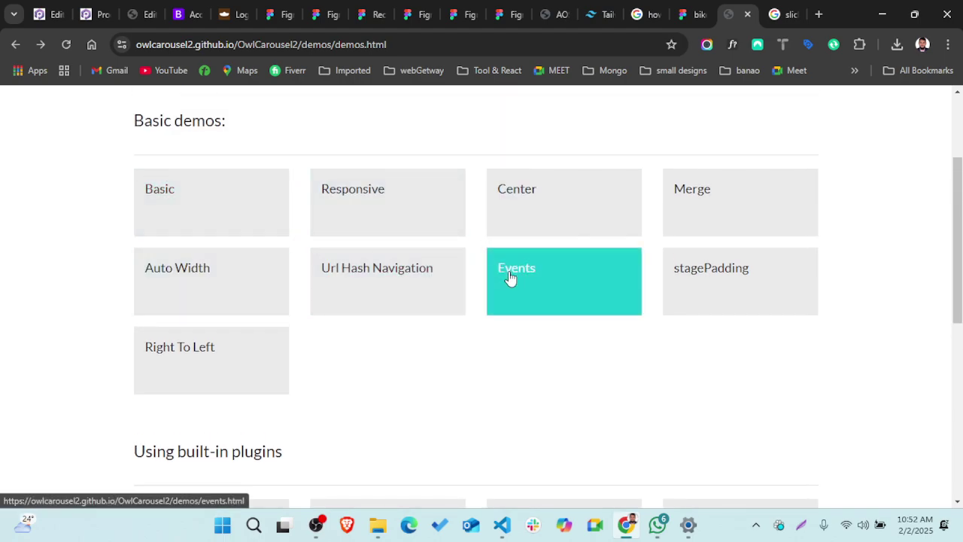
scroll(509, 276, up, 3)
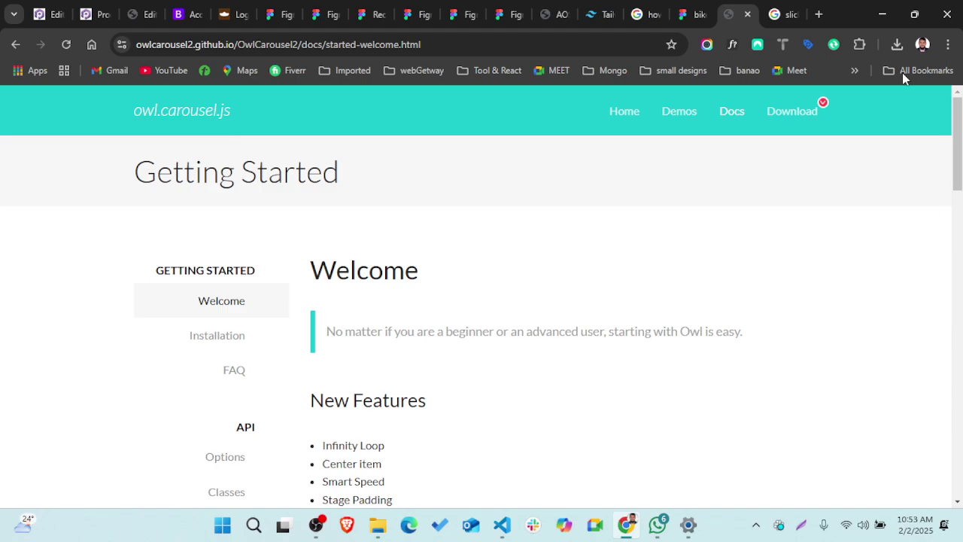
- Scroll through the Welcome page's new features to Next Step and follow the Installation link
scroll(451, 342, down, 1)
scroll(455, 256, down, 2)
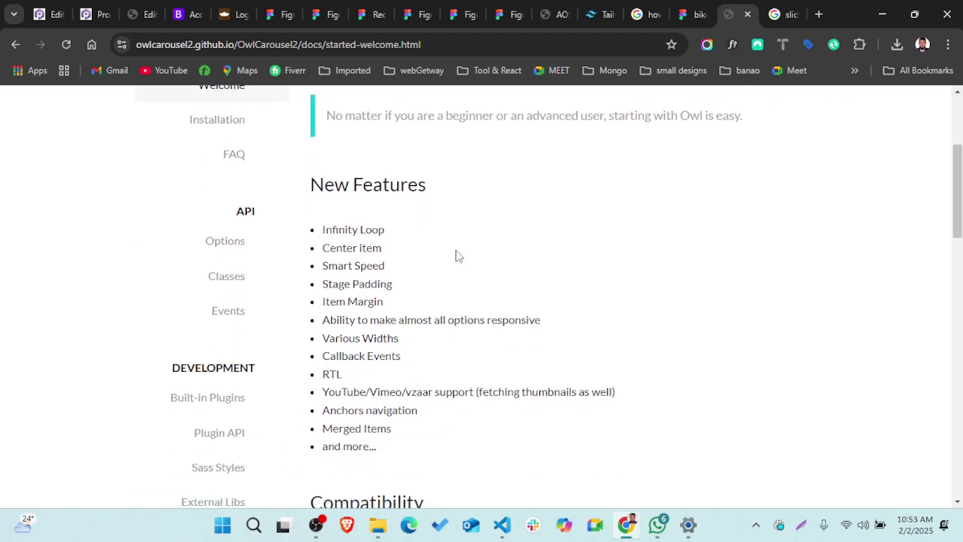
scroll(316, 338, down, 1)
scroll(315, 337, down, 5)
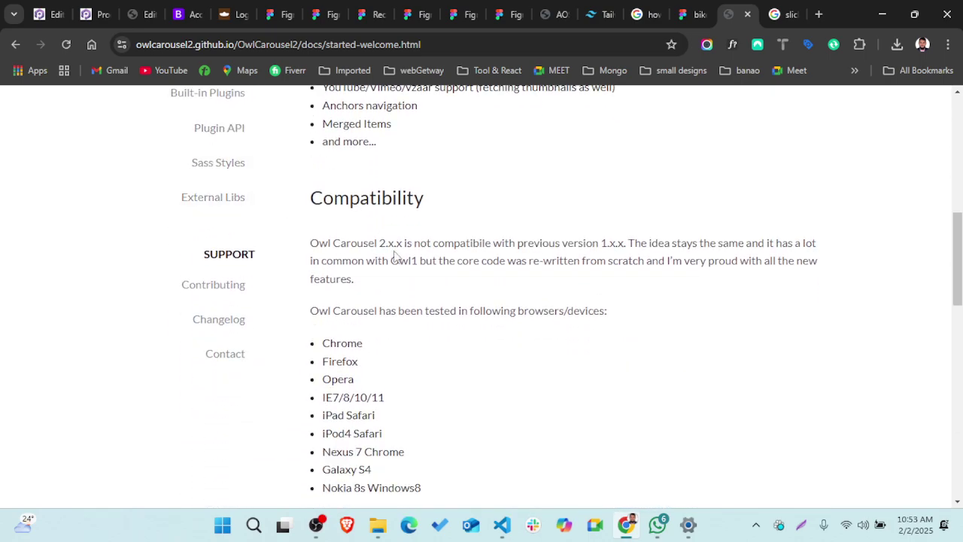
scroll(395, 257, down, 3)
scroll(395, 257, down, 15)
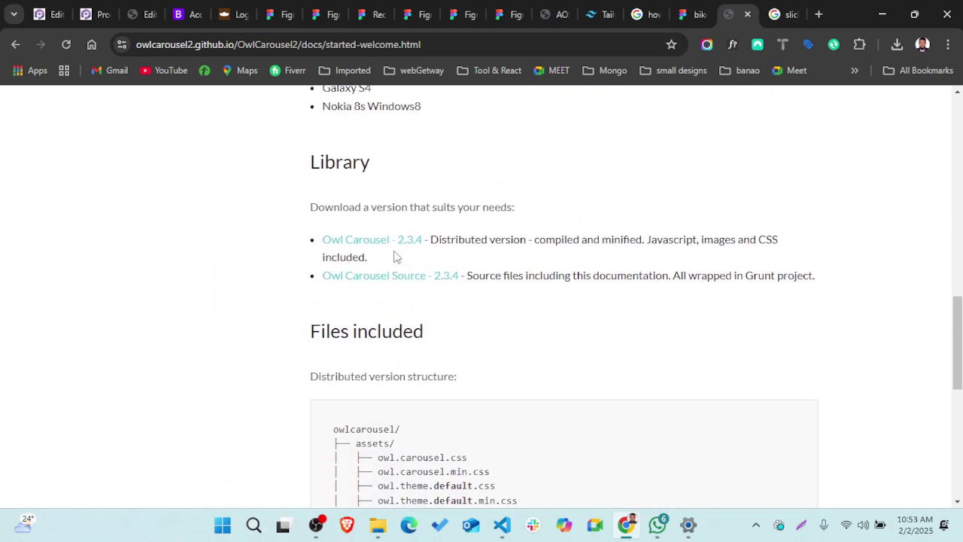
scroll(395, 256, up, 3)
scroll(395, 256, up, 15)
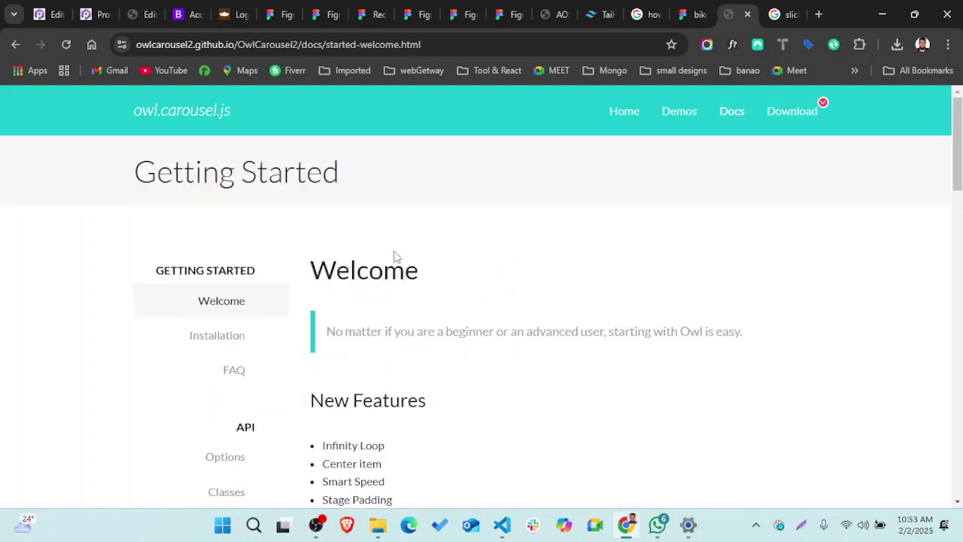
scroll(394, 257, down, 3)
scroll(373, 359, down, 10)
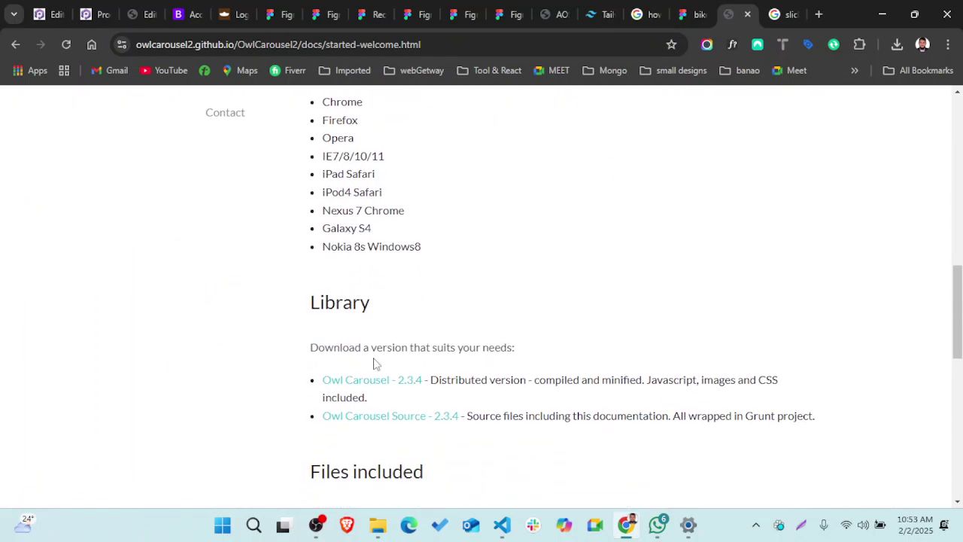
scroll(375, 361, down, 5)
scroll(374, 359, down, 3)
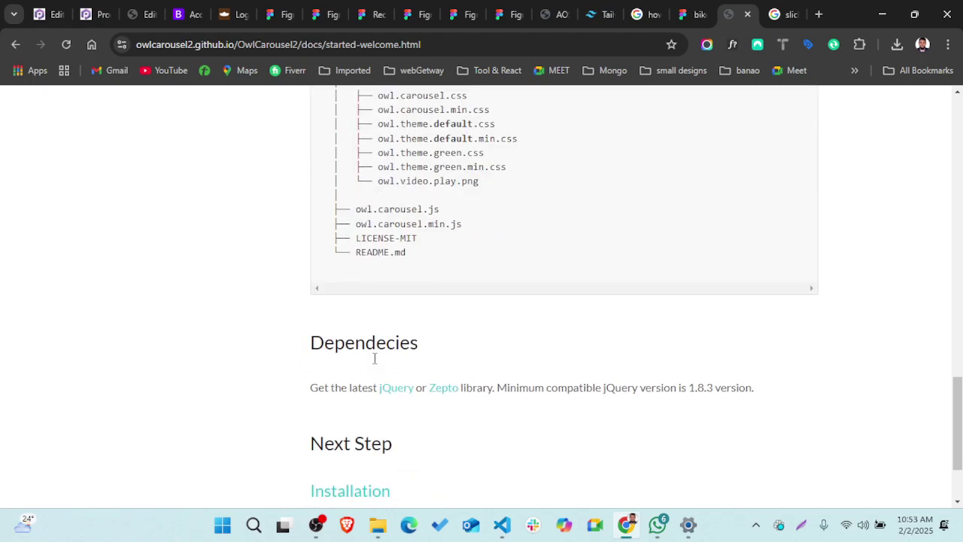
click(361, 417)
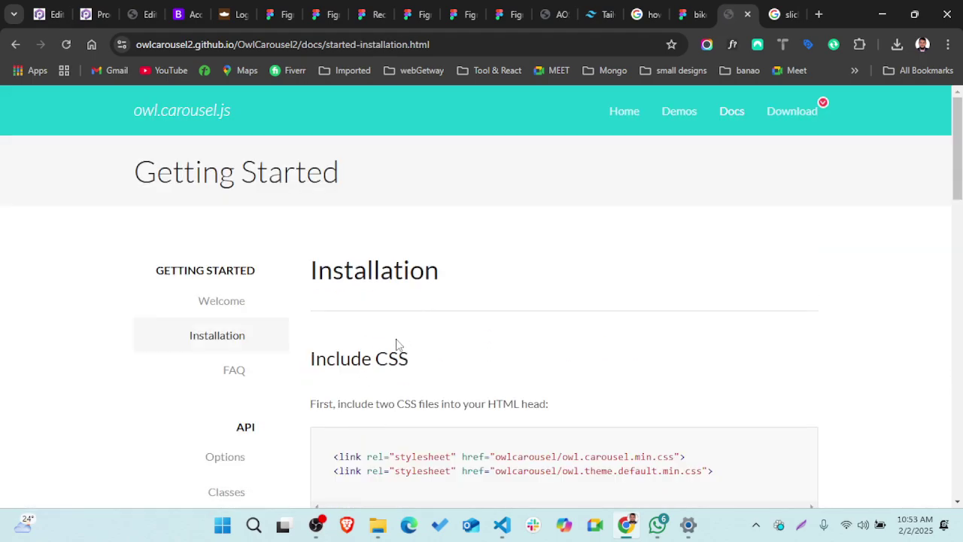
- Review the Include CSS and jQuery steps, highlighting the two-stylesheet line and jquery.min.js
scroll(399, 343, down, 2)
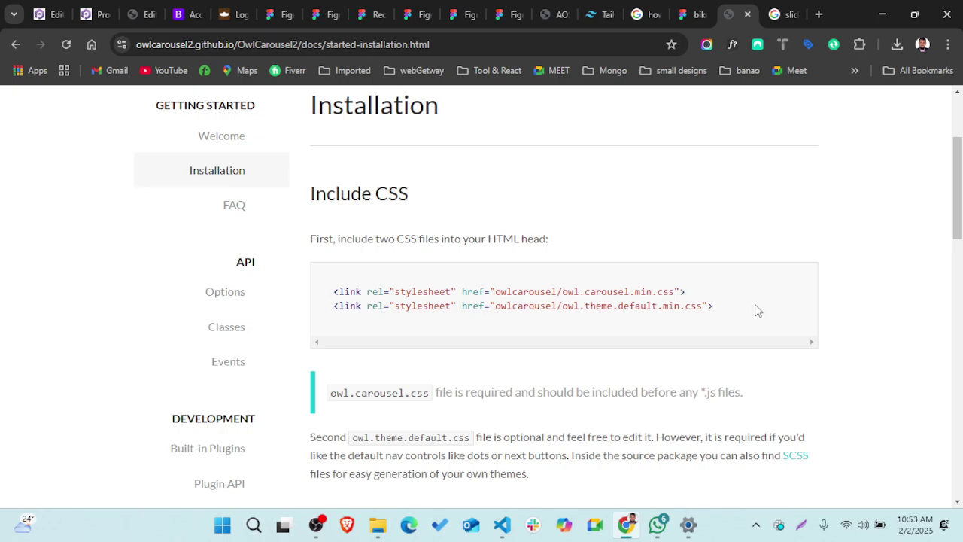
triple_click(531, 238)
scroll(496, 275, down, 2)
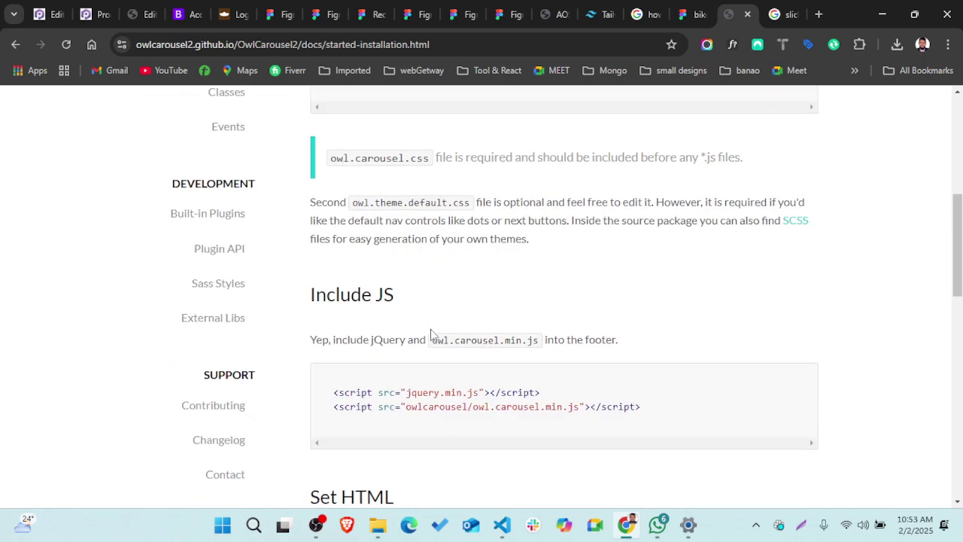
scroll(435, 335, down, 2)
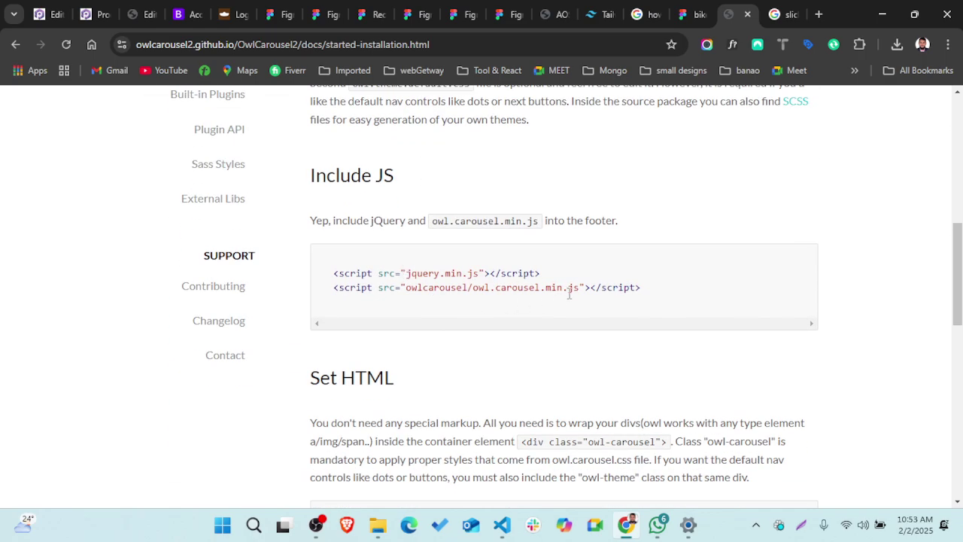
scroll(568, 297, down, 1)
drag(407, 218, 482, 220)
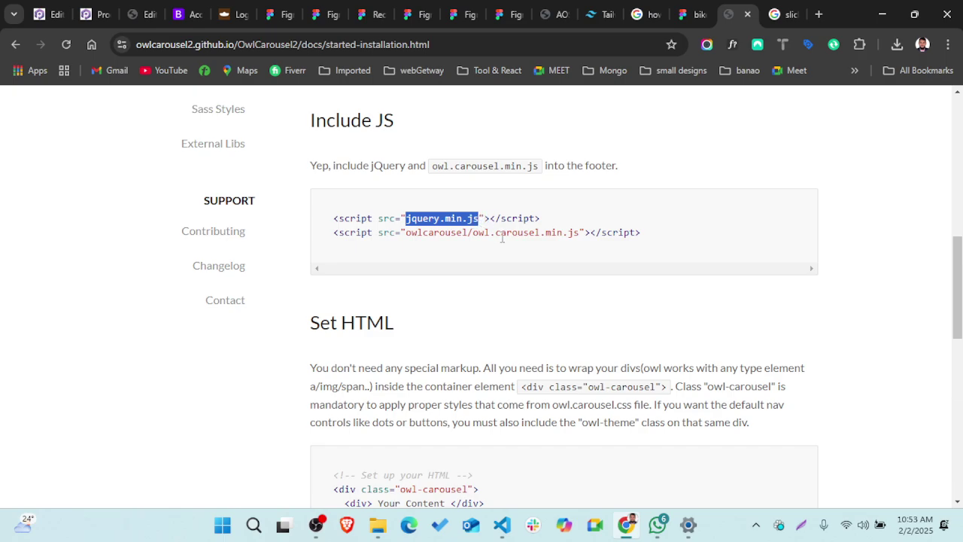
click(502, 237)
- Select the three-line $(document).ready Owl initializer code, then scroll back to the page top
scroll(502, 237, down, 5)
scroll(503, 242, up, 1)
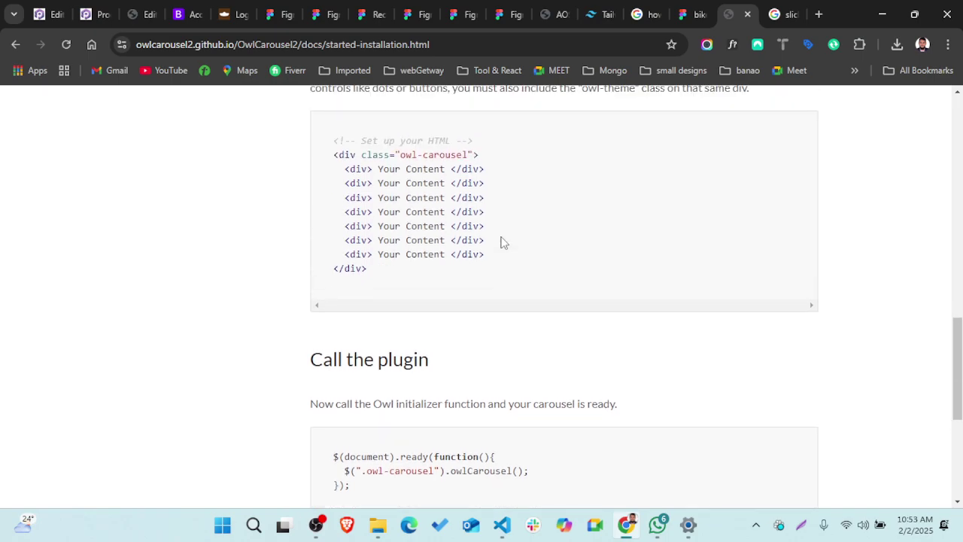
drag(333, 154, 410, 281)
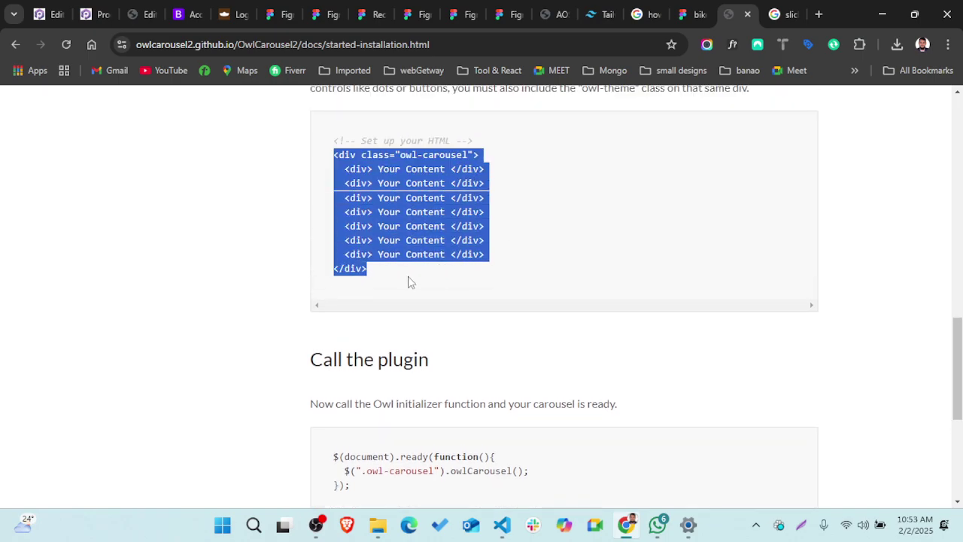
click(410, 282)
scroll(409, 282, down, 3)
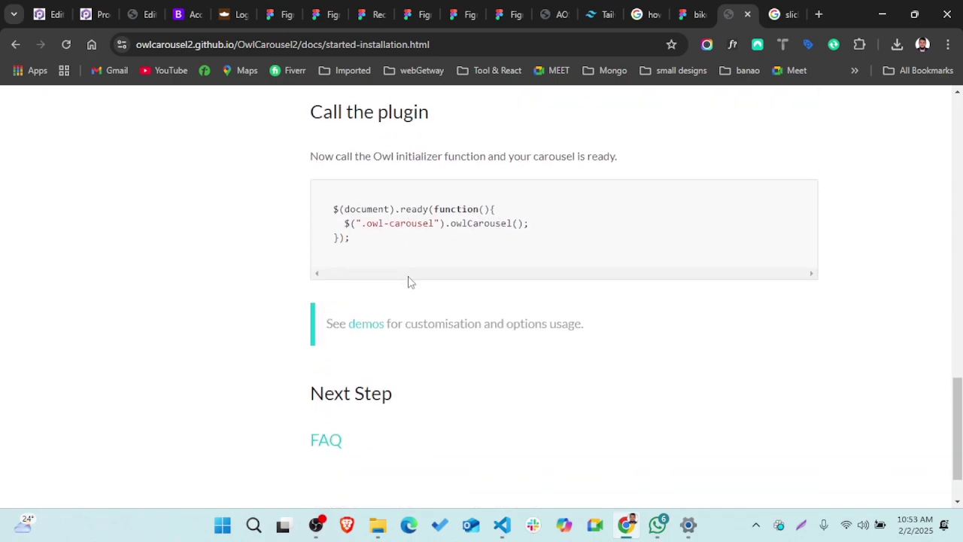
drag(334, 200, 367, 234)
click(367, 233)
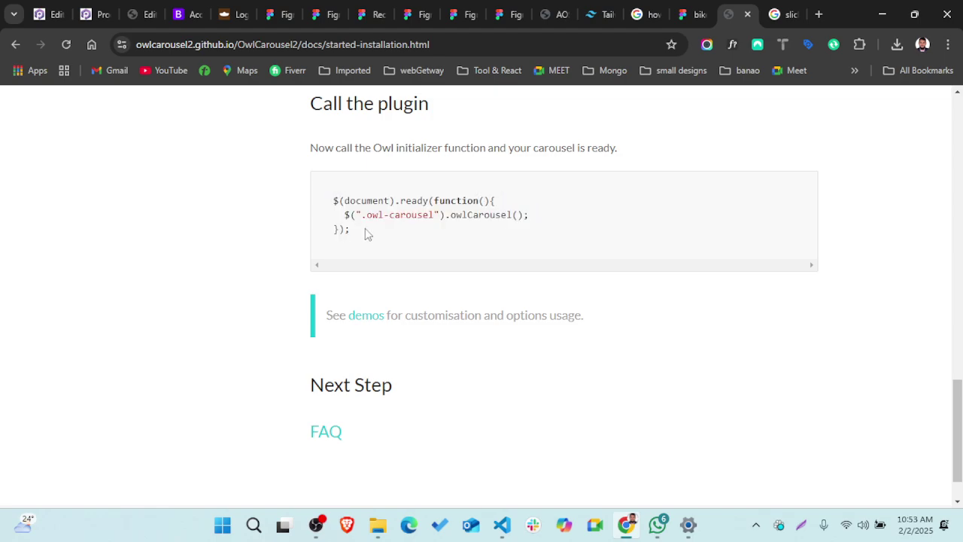
scroll(366, 233, up, 15)
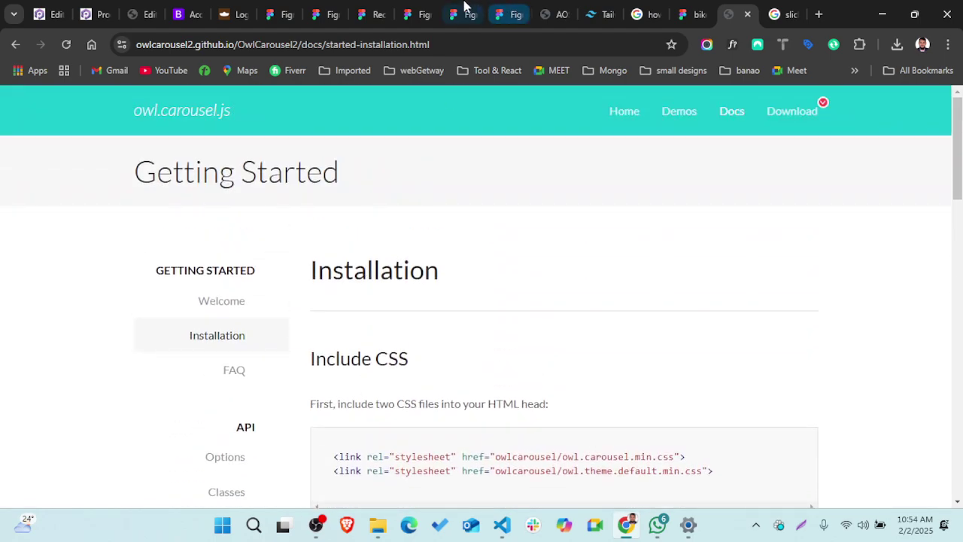
- Cycle through the Figma browser tabs until the biker-zone design file is active
click(425, 10)
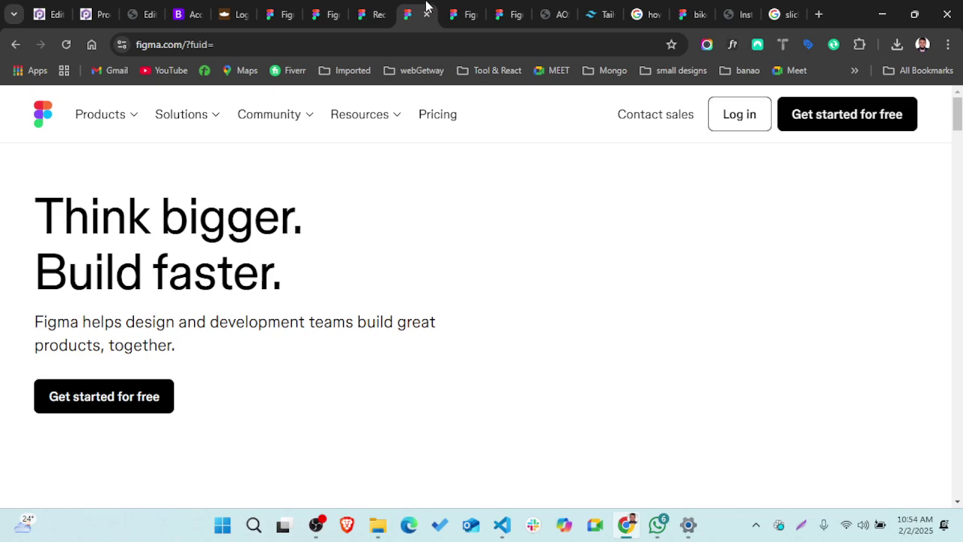
click(504, 13)
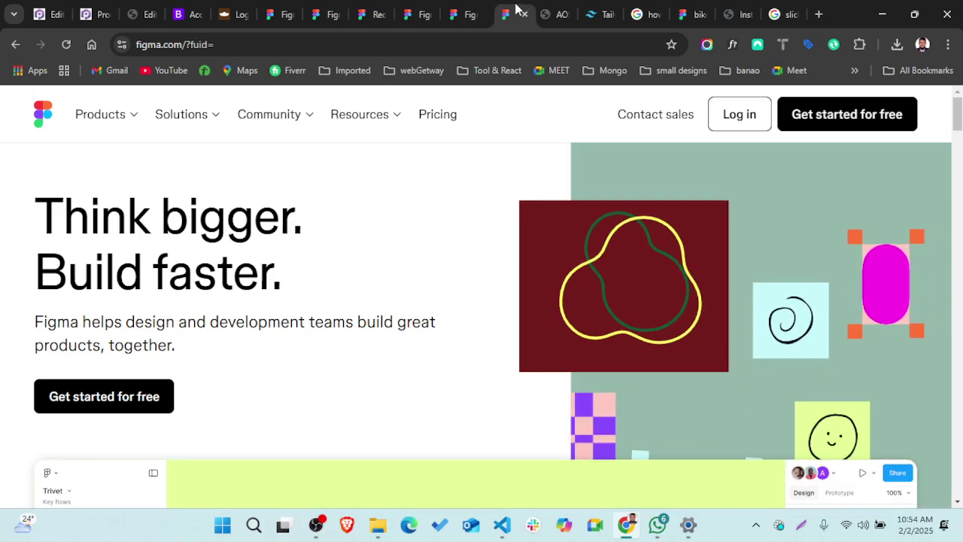
click(305, 10)
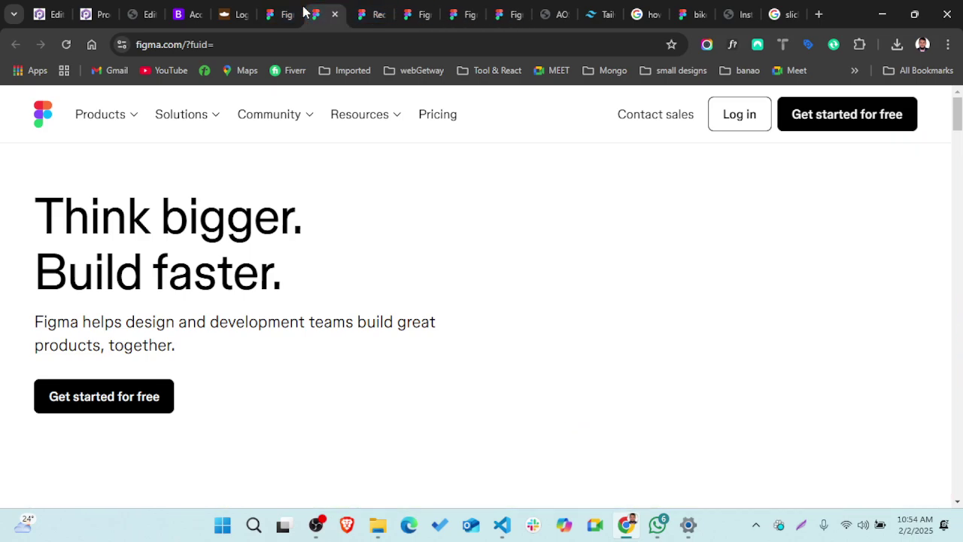
click(279, 15)
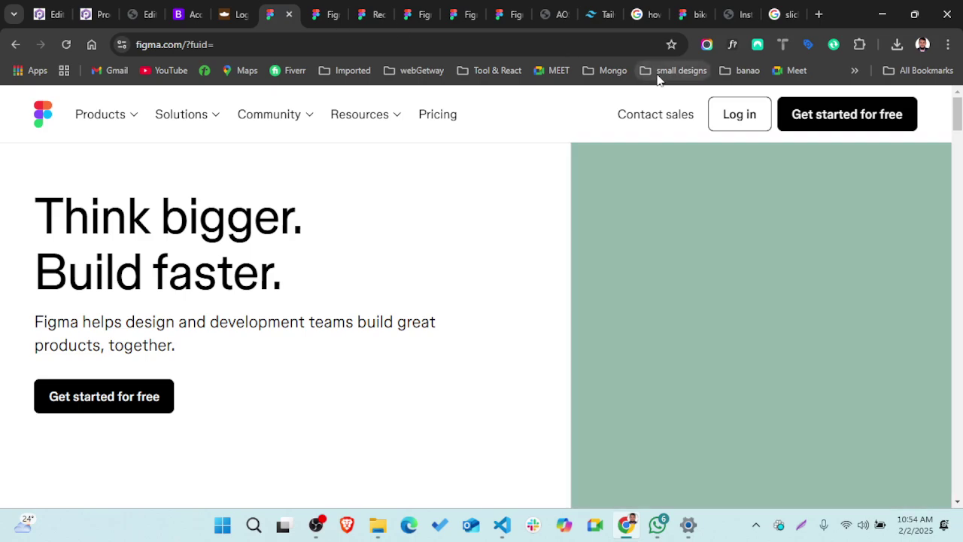
click(681, 12)
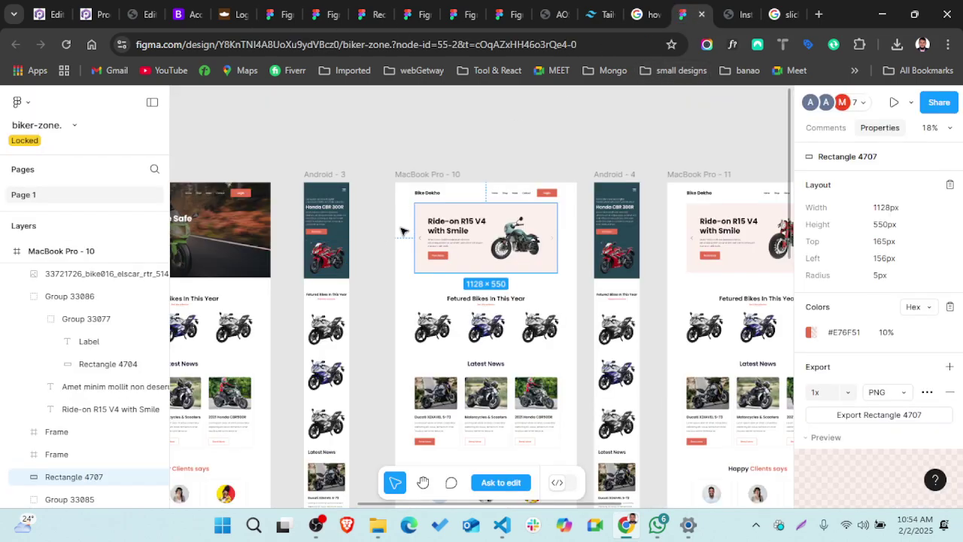
- Pan to MacBook Pro - 8 and select its hero Rectangle 4701 (1440×698, #264653)
scroll(401, 229, left, 3)
scroll(307, 239, left, 3)
scroll(308, 239, left, 5)
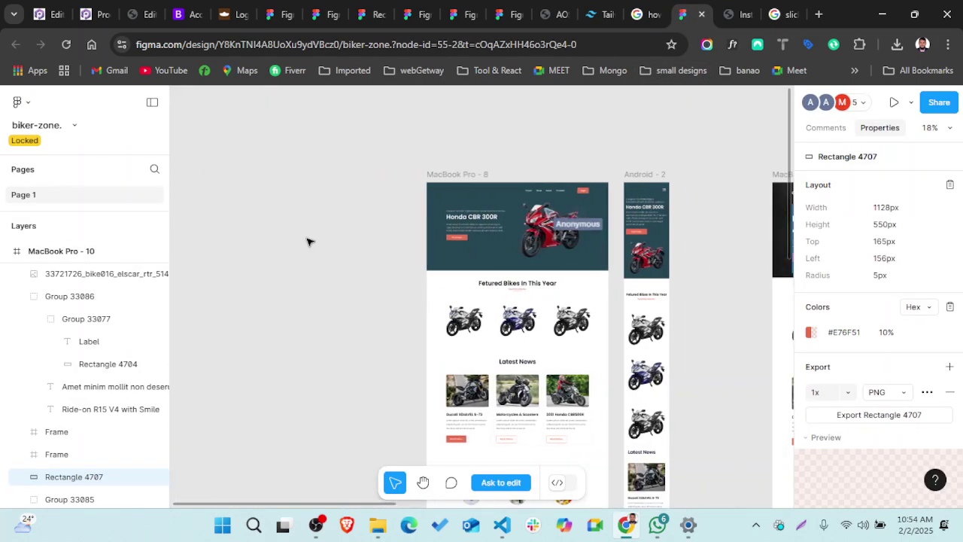
scroll(559, 247, up, 5)
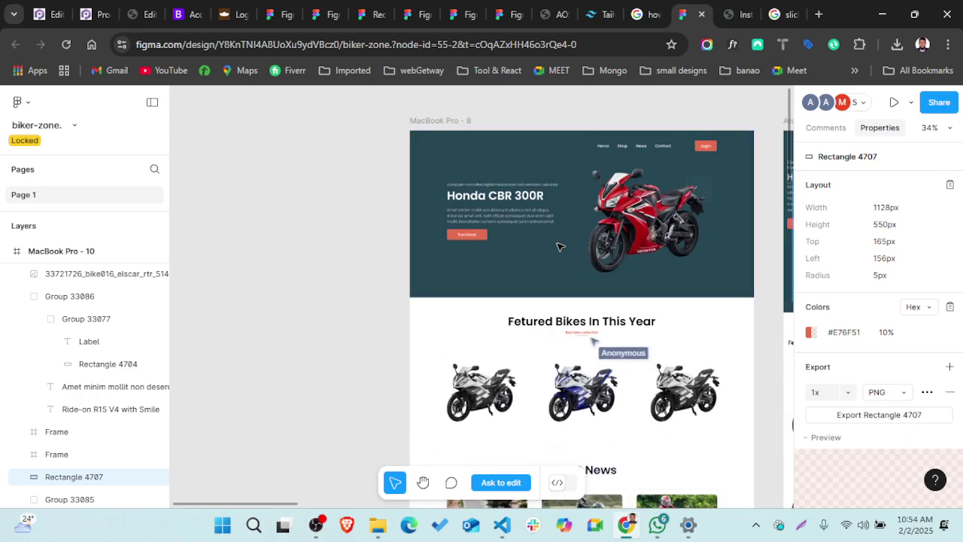
scroll(602, 237, right, 2)
scroll(601, 236, up, 1)
scroll(626, 231, down, 3)
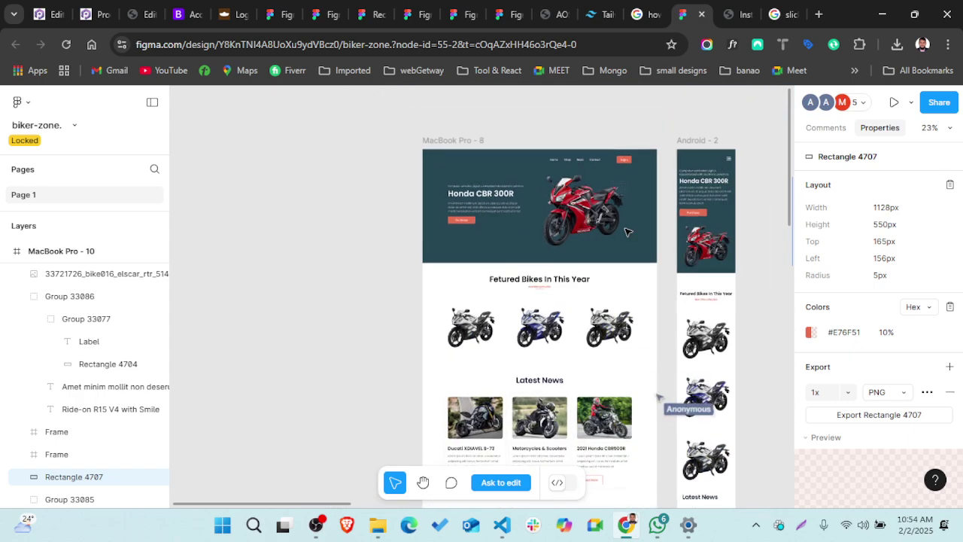
scroll(626, 232, right, 2)
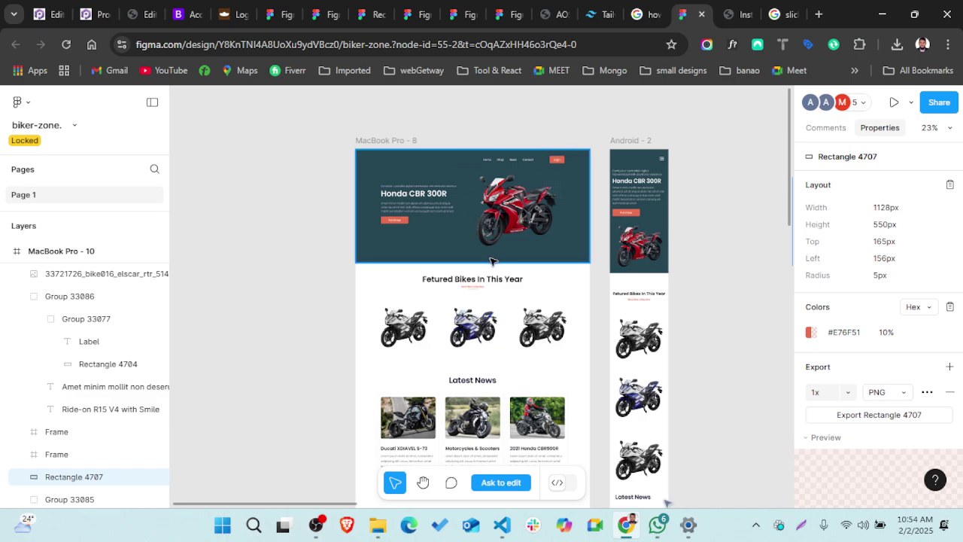
scroll(468, 362, down, 3)
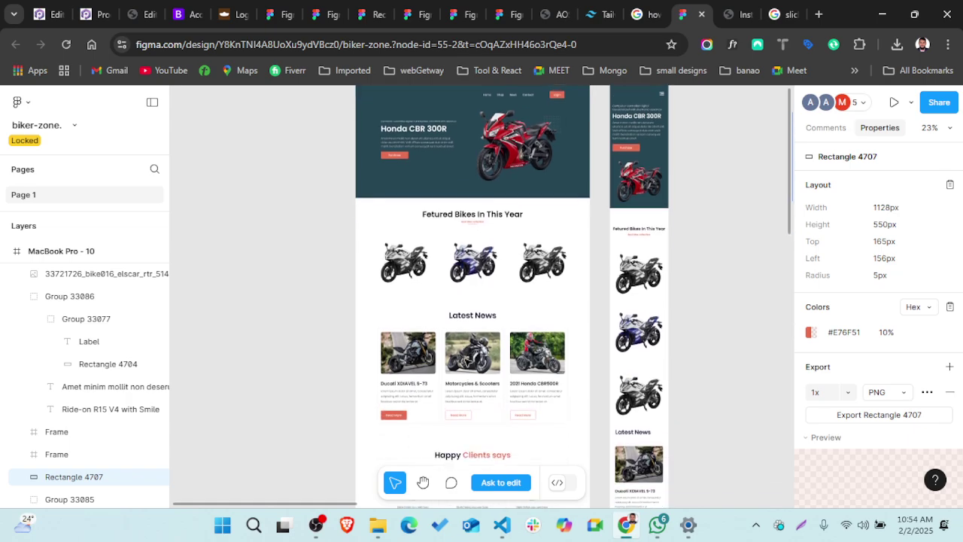
ctrl+scroll(468, 363, down, 2)
scroll(466, 363, right, 3)
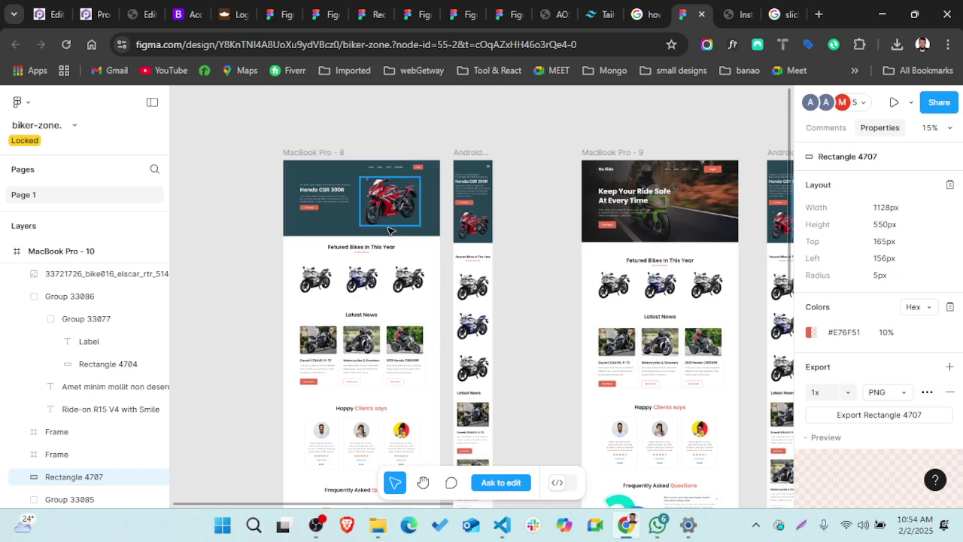
click(436, 230)
scroll(436, 230, down, 3)
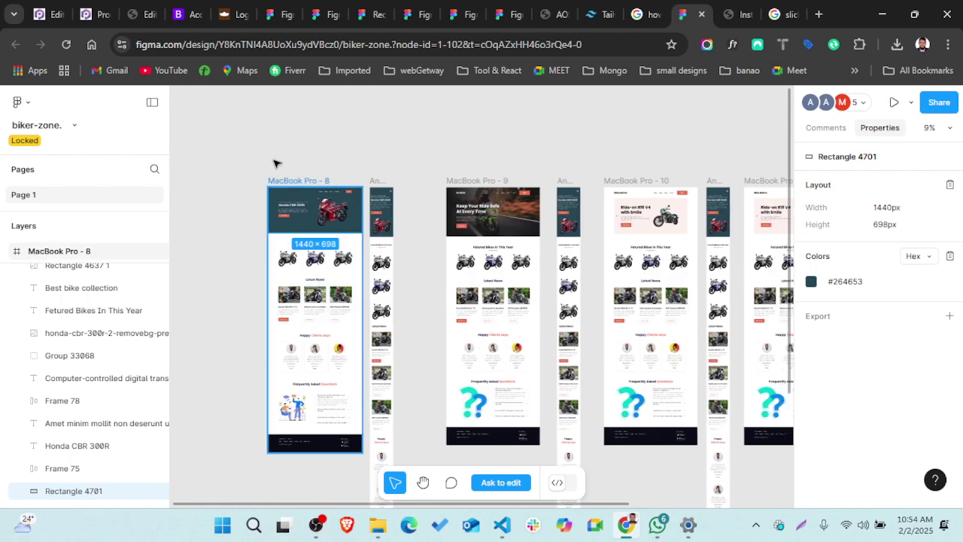
- Deselect and reselect the MacBook Pro - 8 hero rectangle to review its properties
click(351, 165)
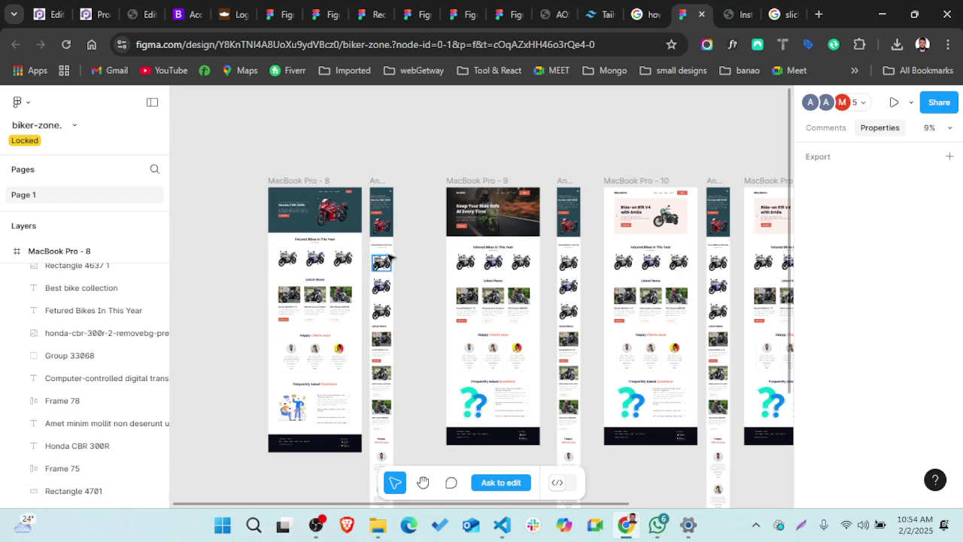
click(298, 189)
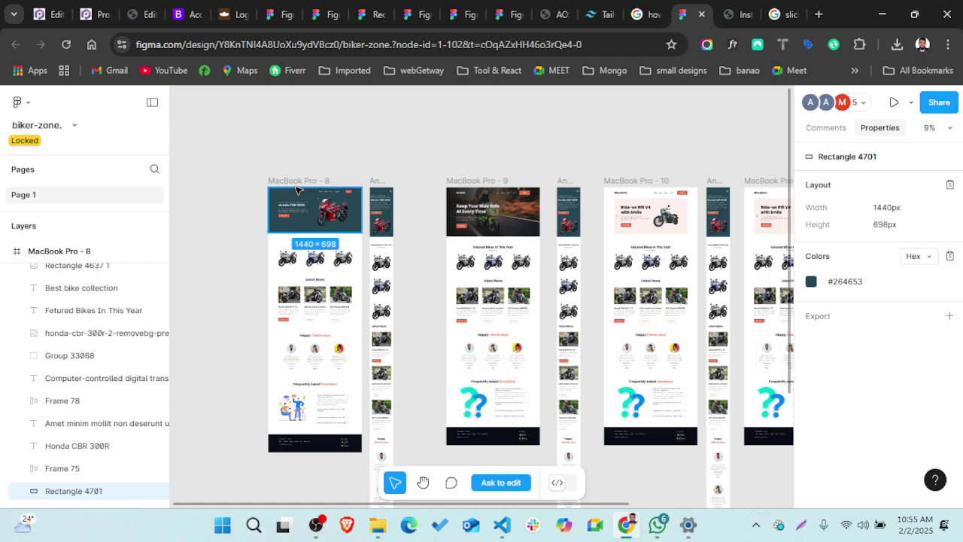
scroll(399, 266, down, 5)
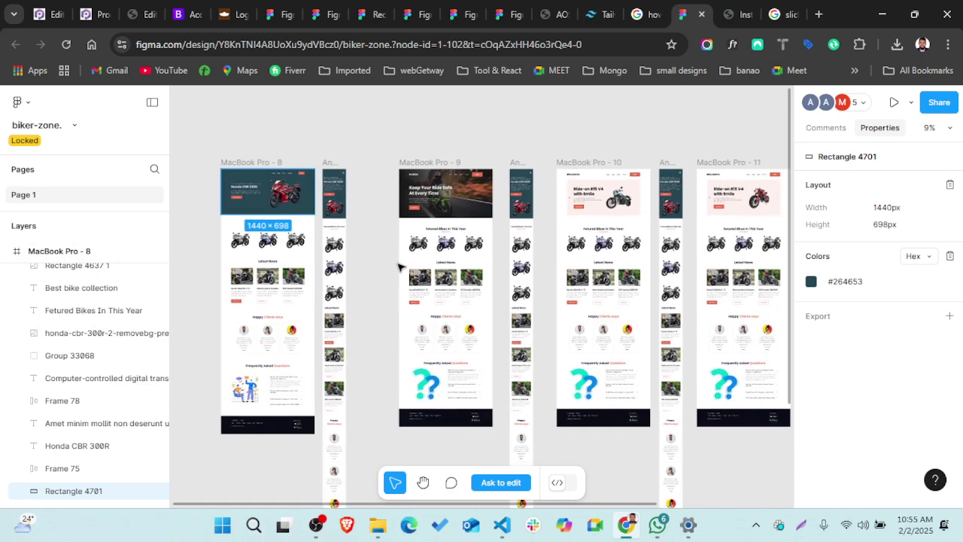
scroll(400, 266, right, 2)
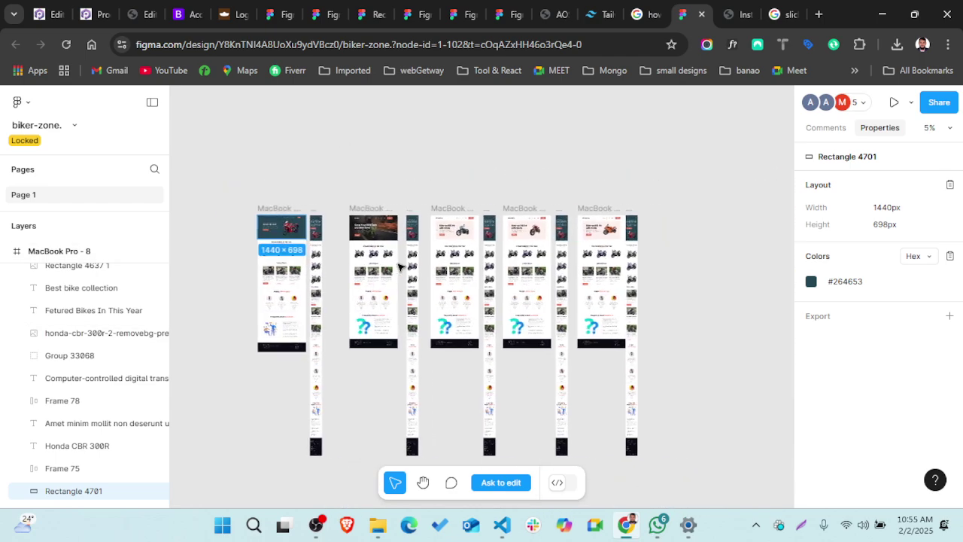
- Zoom out to compare the MacBook Pro 8–11 and Android frames, then switch to OBS Studio
click(635, 147)
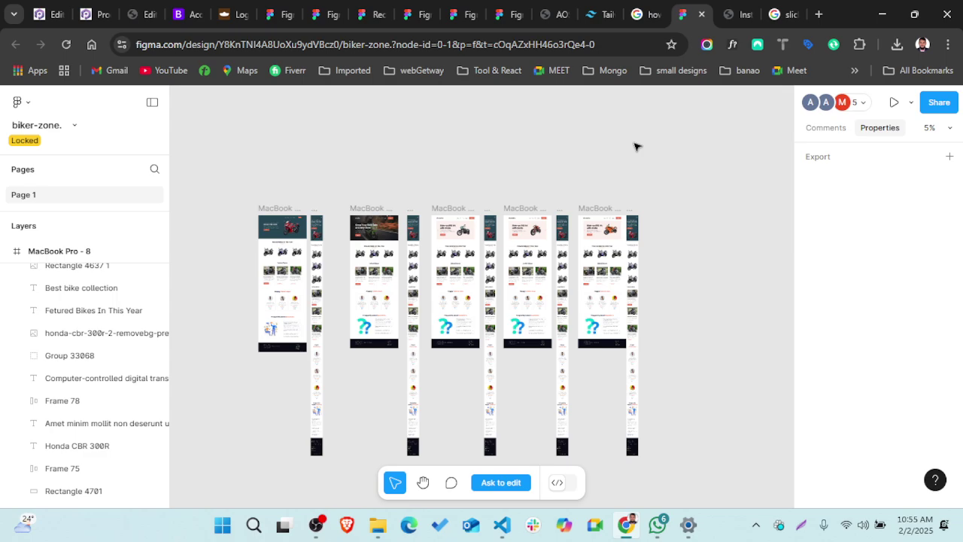
scroll(286, 233, up, 5)
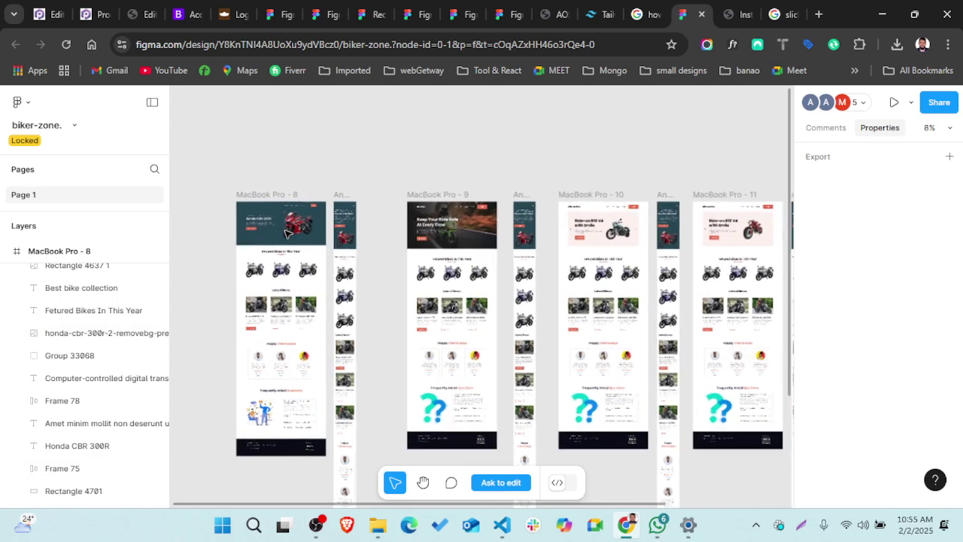
scroll(287, 234, up, 2)
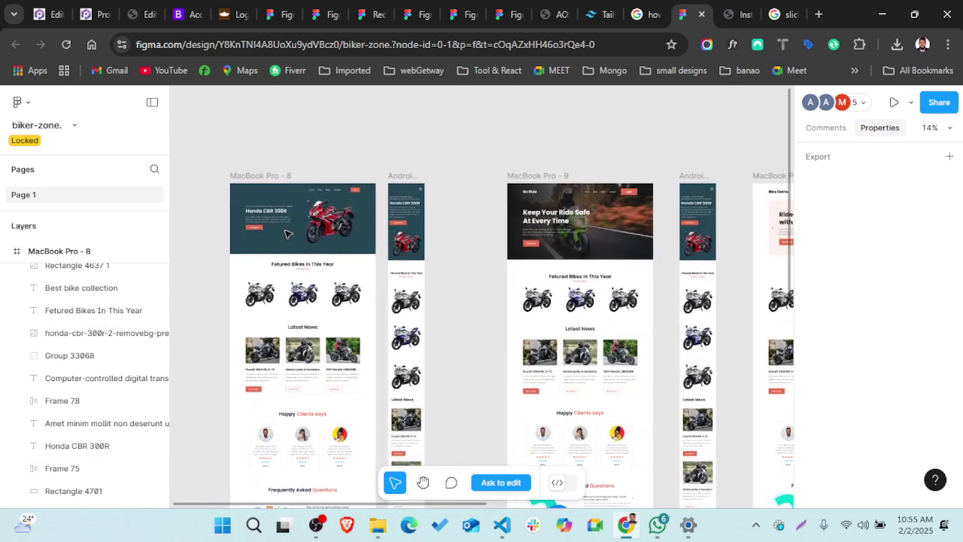
scroll(287, 234, down, 3)
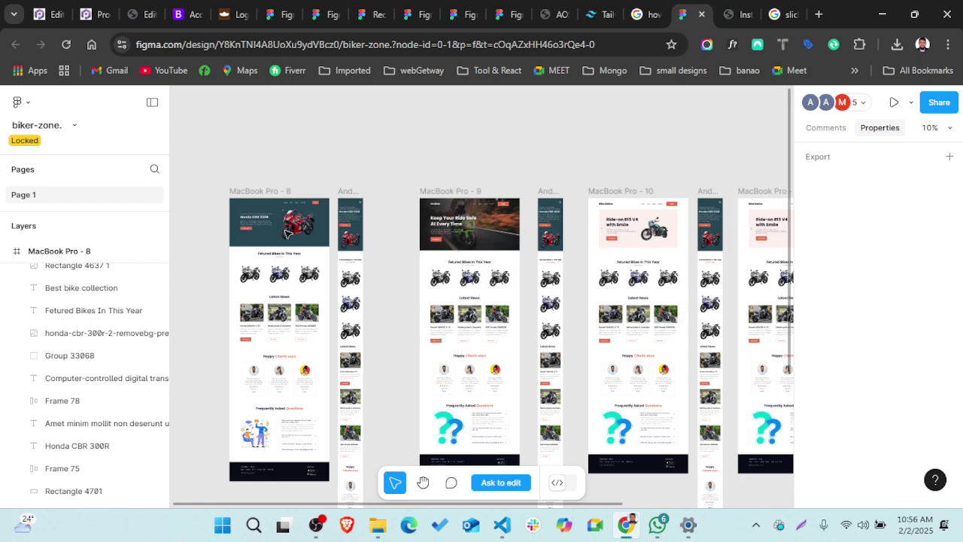
scroll(286, 233, down, 3)
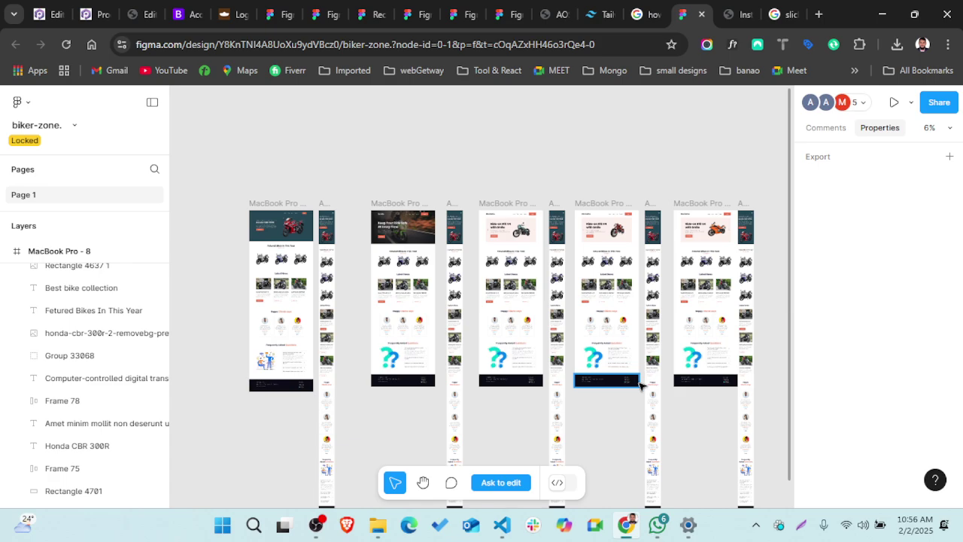
click(316, 528)
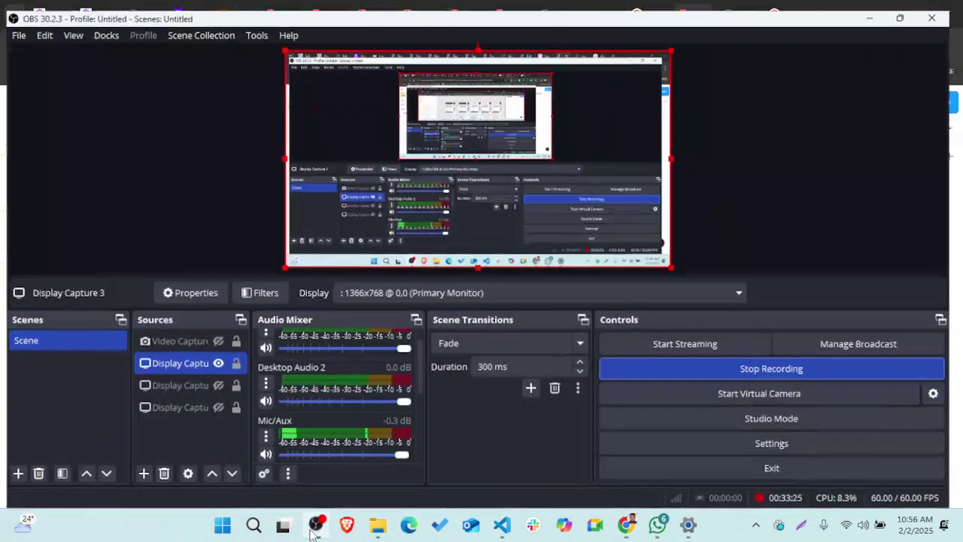